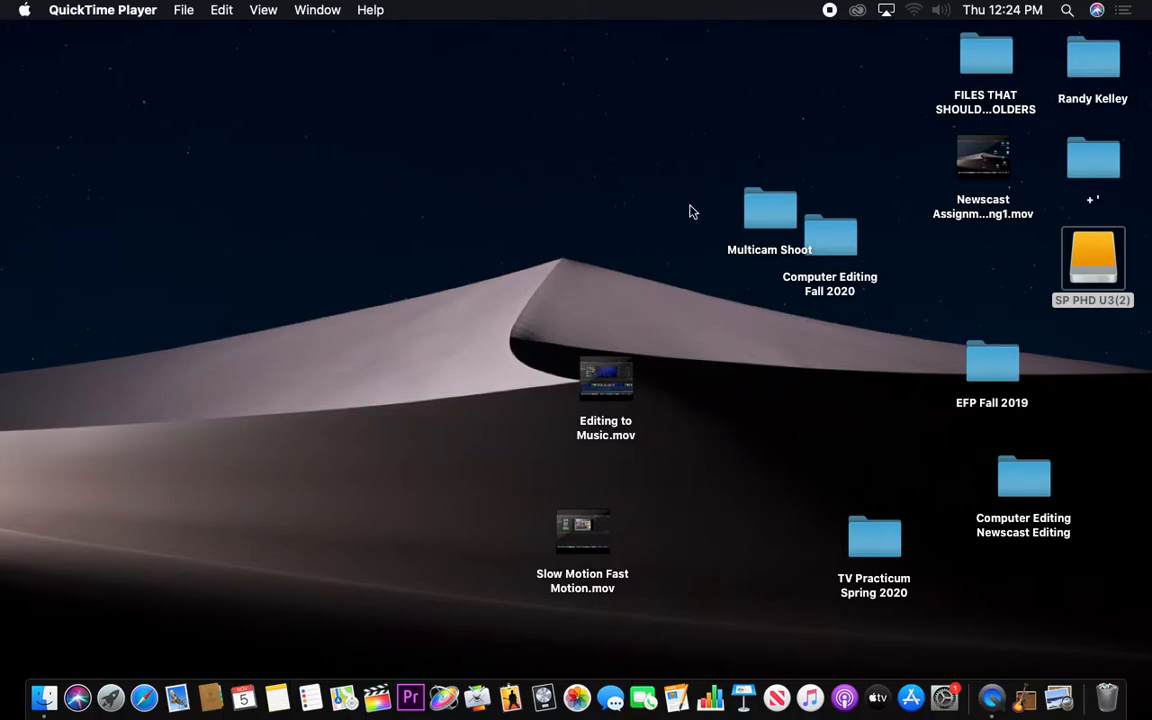
Move the Multicam Shoot folder to a clear spot on the desktop and inspect its contents
{"action": "left_click_drag", "start_coordinate": [767, 228], "coordinate": [793, 396]}
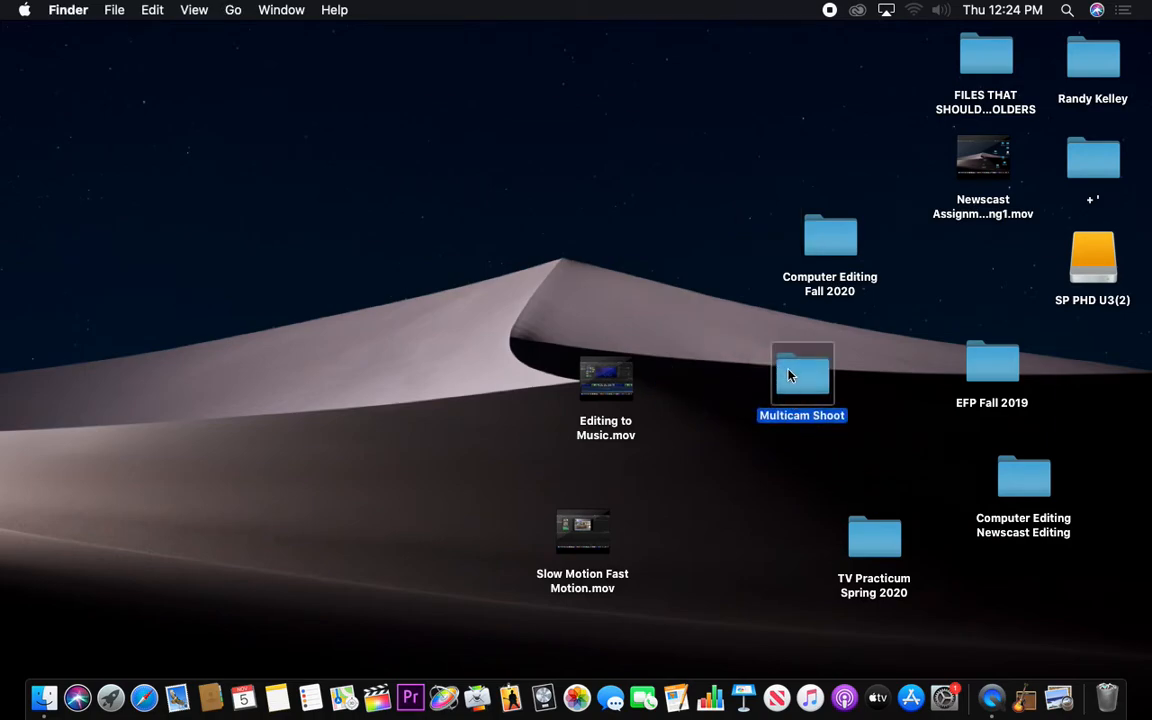
{"action": "double_click", "coordinate": [788, 374]}
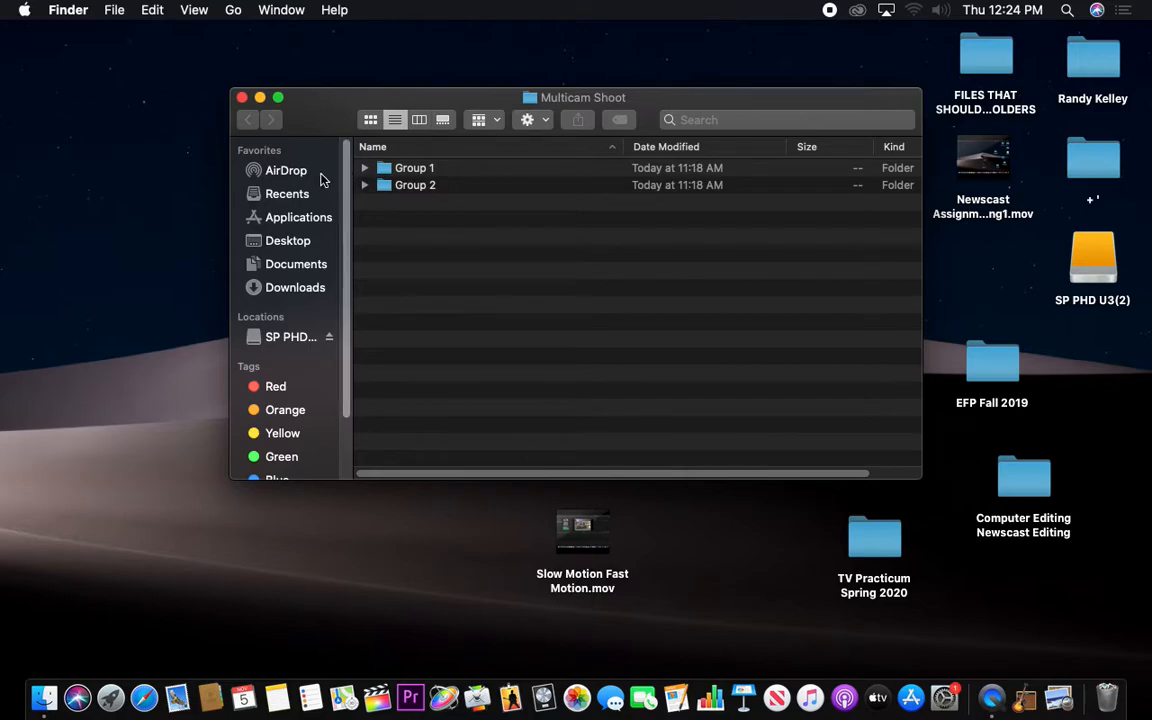
{"action": "left_click", "coordinate": [241, 98]}
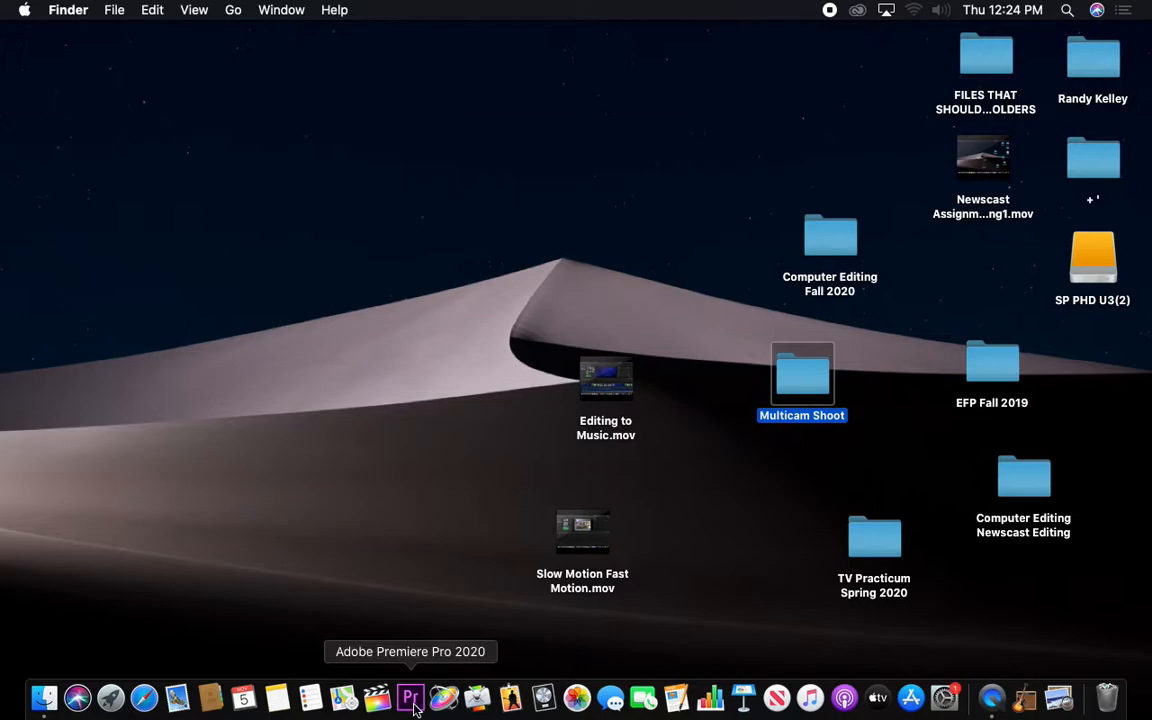
Switch to Final Cut Pro and open the most recently modified library, labelled FA 2020
{"action": "left_click", "coordinate": [377, 698]}
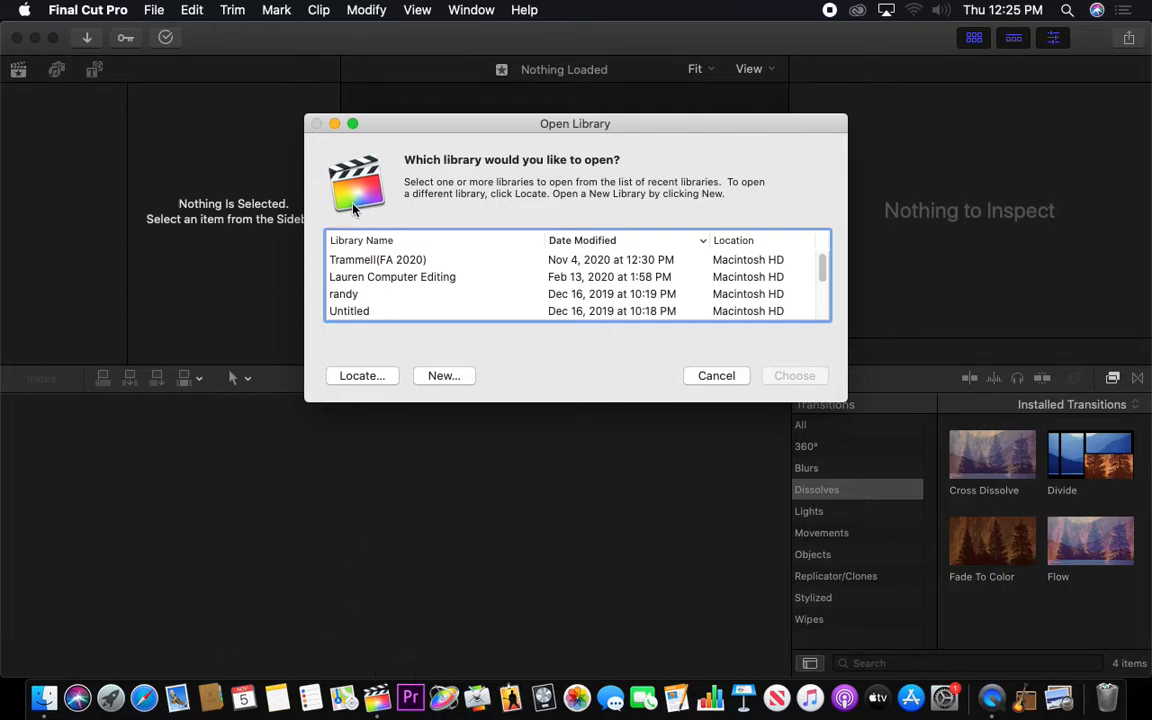
{"action": "left_click", "coordinate": [337, 260]}
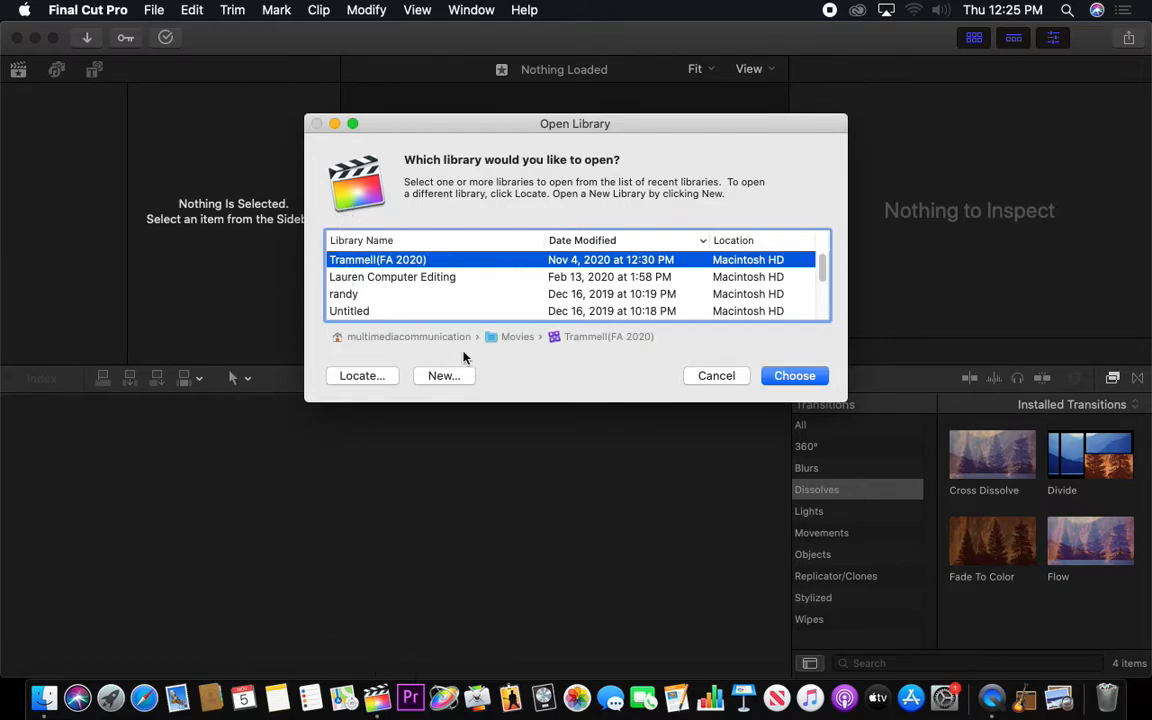
{"action": "left_click", "coordinate": [786, 377]}
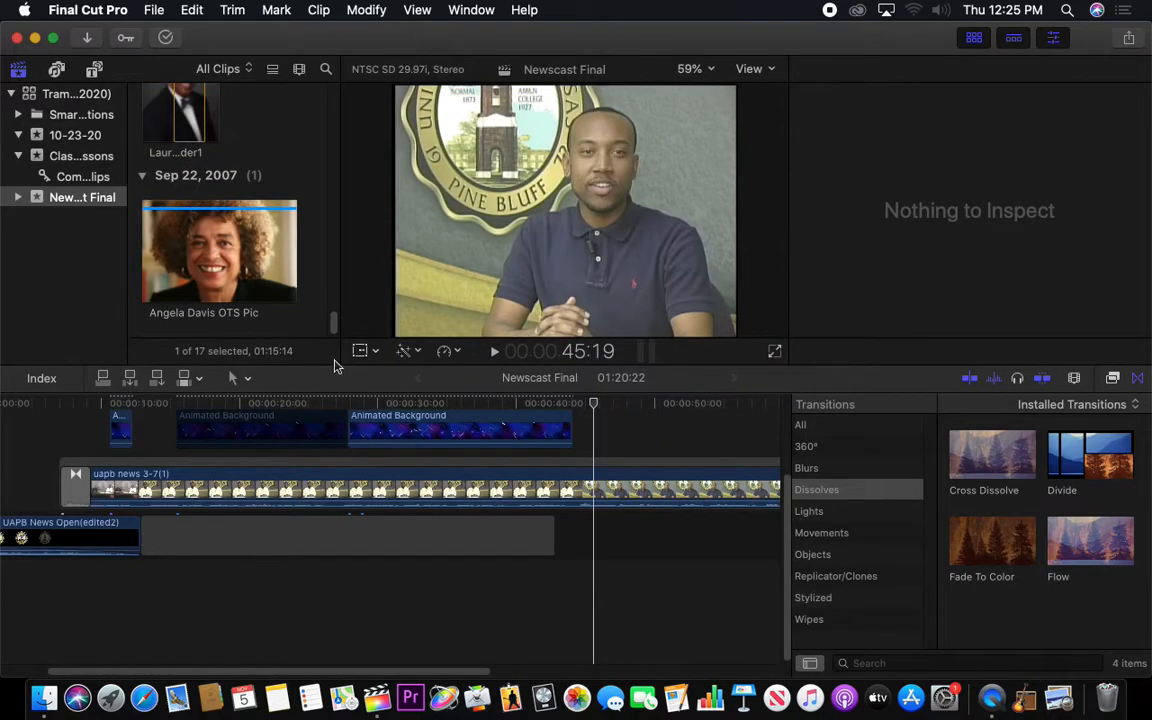
Create a new event named Multicam in the open library
{"action": "left_click", "coordinate": [84, 14]}
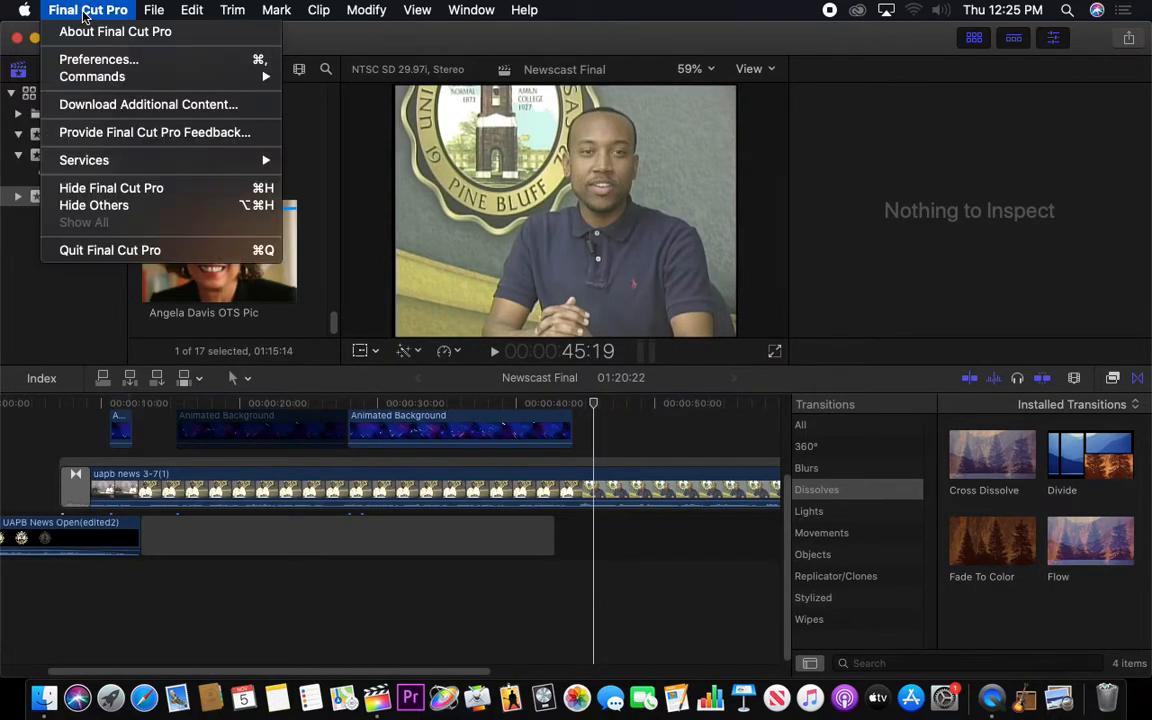
{"action": "mouse_move", "coordinate": [121, 14]}
{"action": "mouse_move", "coordinate": [165, 36]}
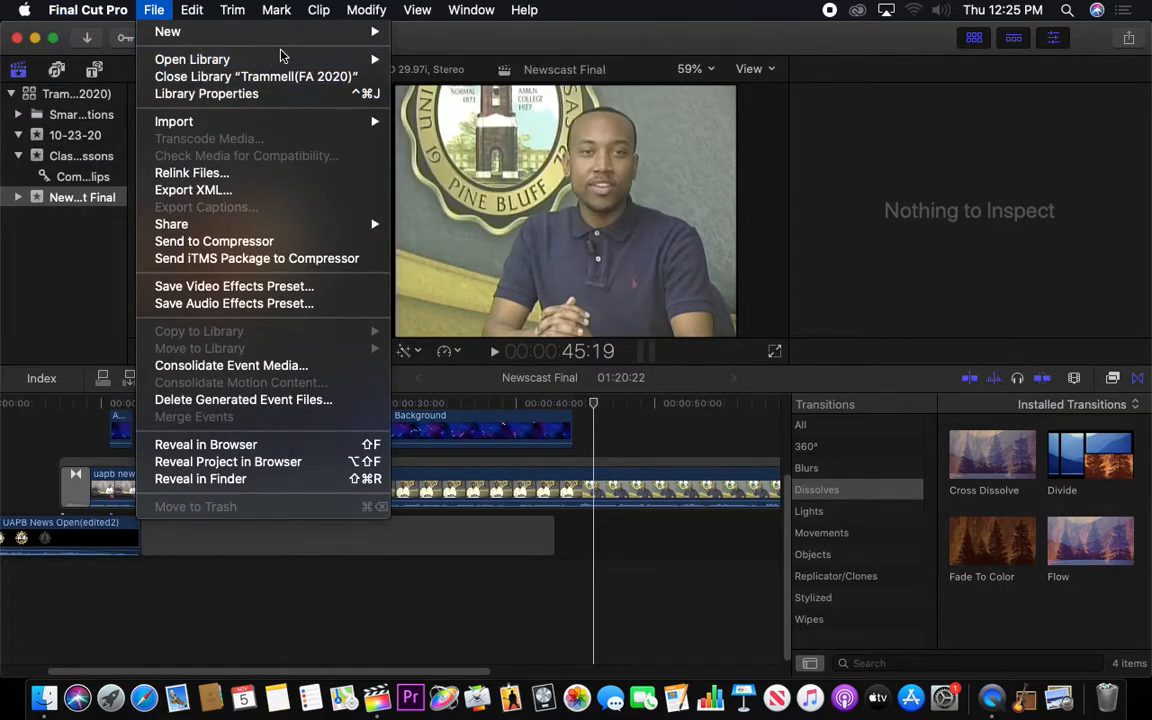
{"action": "mouse_move", "coordinate": [345, 32]}
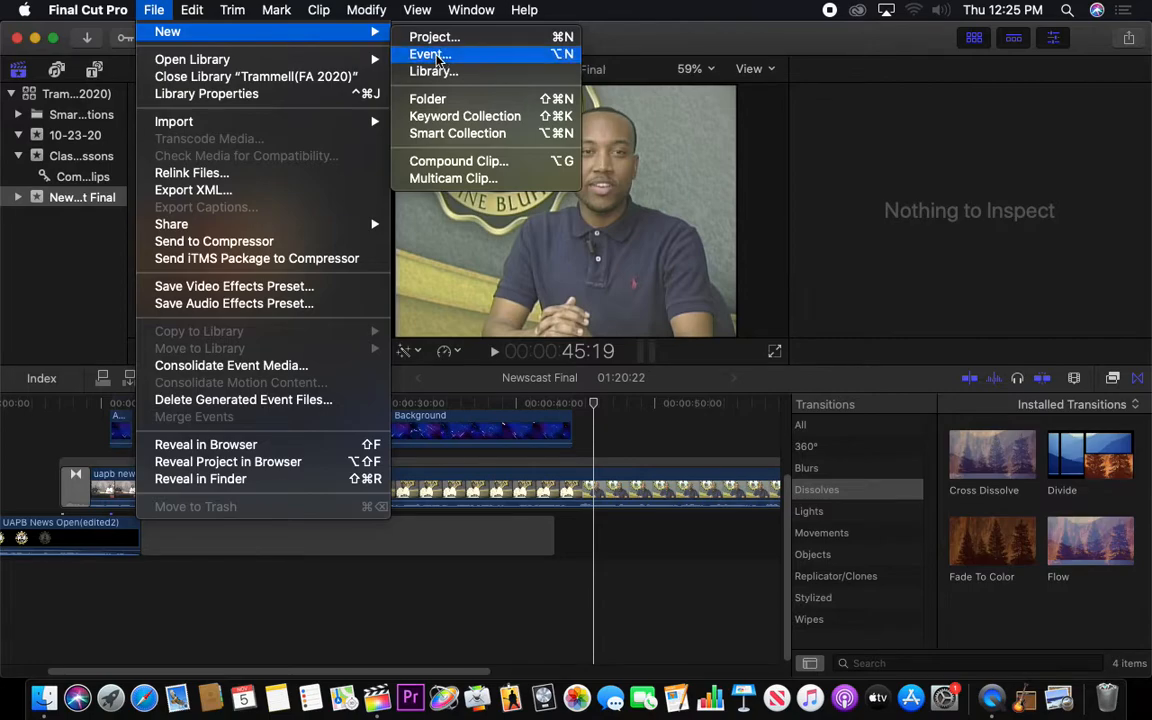
{"action": "left_click", "coordinate": [435, 55]}
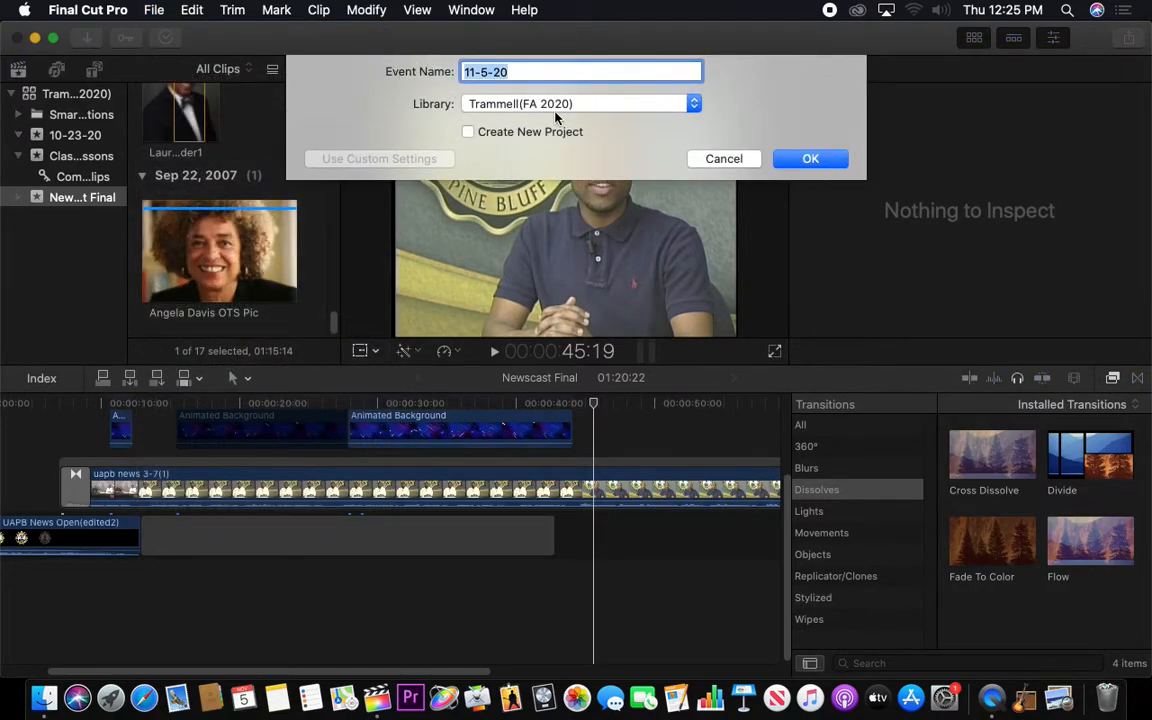
{"action": "type", "text": "Multicam"}
{"action": "left_click", "coordinate": [800, 153]}
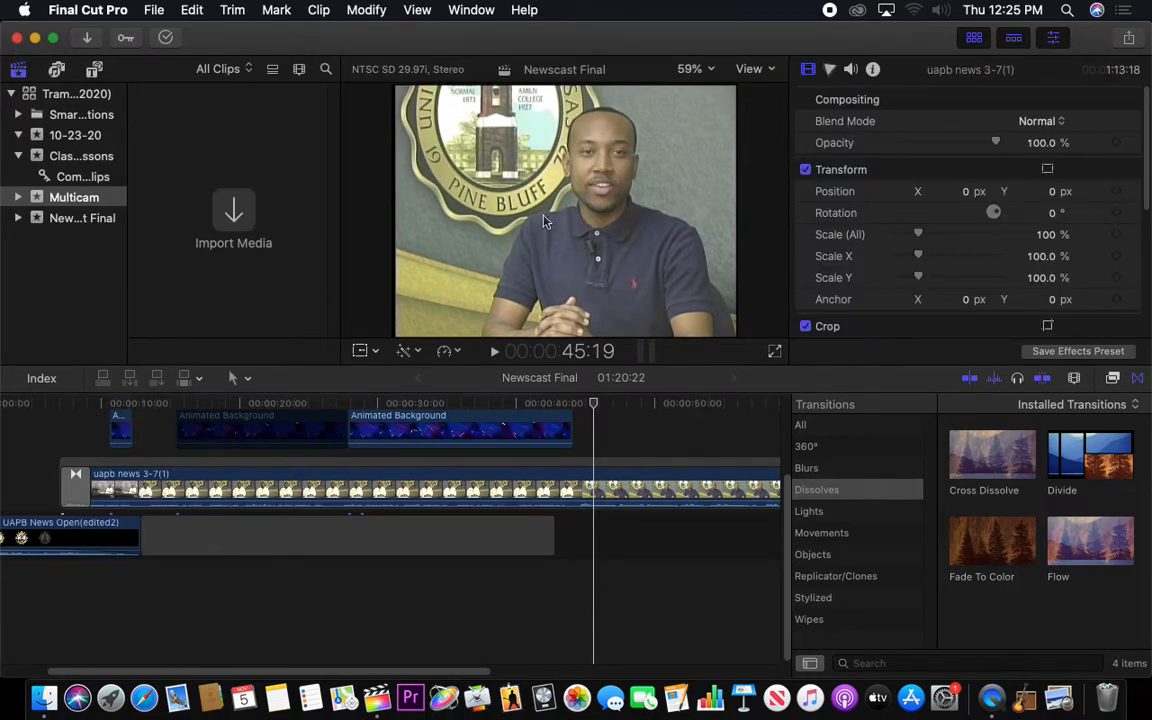
Create a new project named Multicam Timeline in the Multicam event with the default settings
{"action": "left_click", "coordinate": [154, 11]}
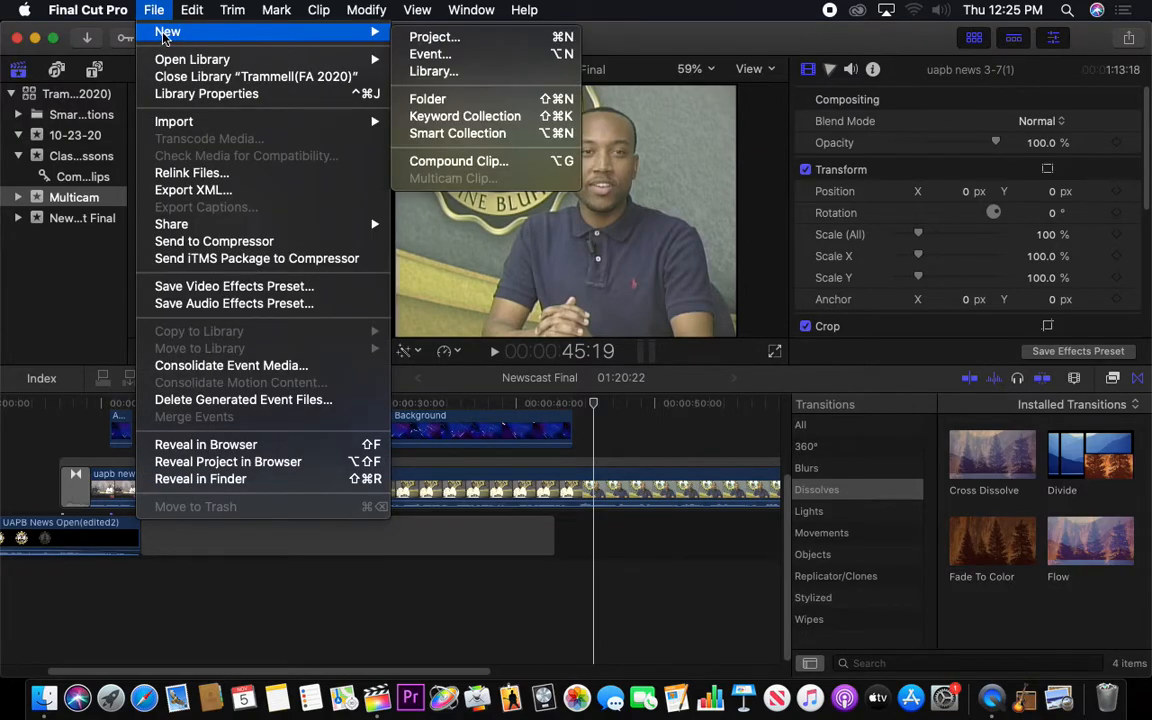
{"action": "mouse_move", "coordinate": [368, 32]}
{"action": "left_click", "coordinate": [437, 39]}
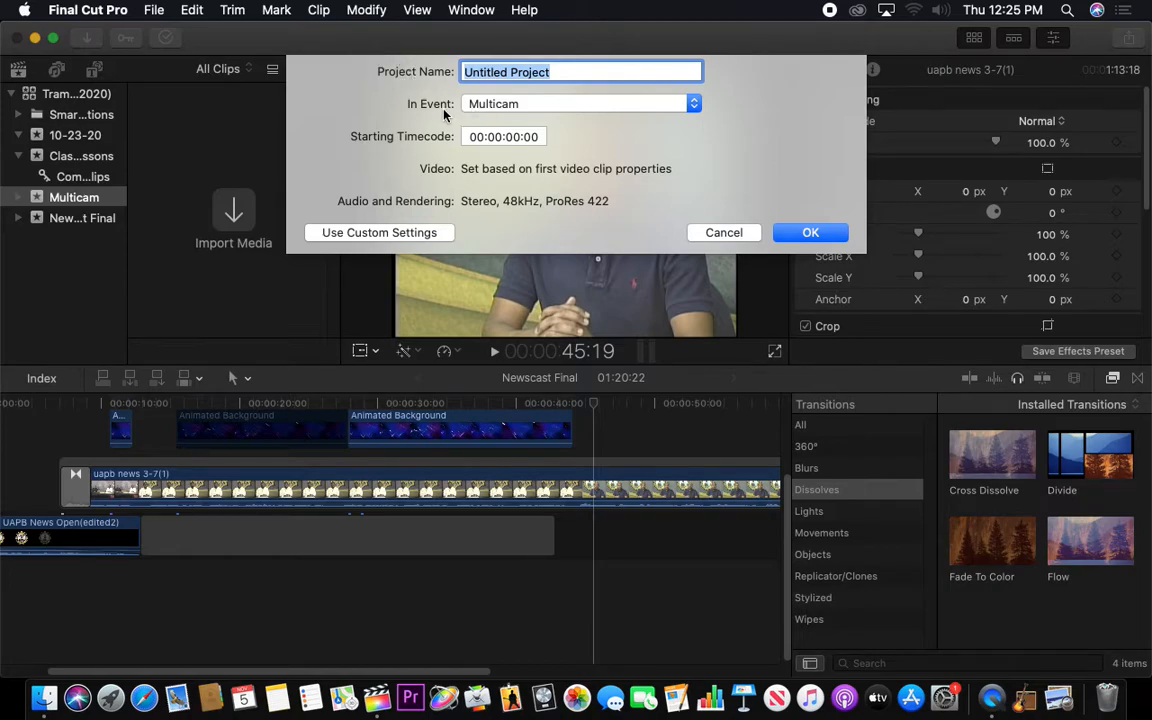
{"action": "type", "text": "Multicam Timeline"}
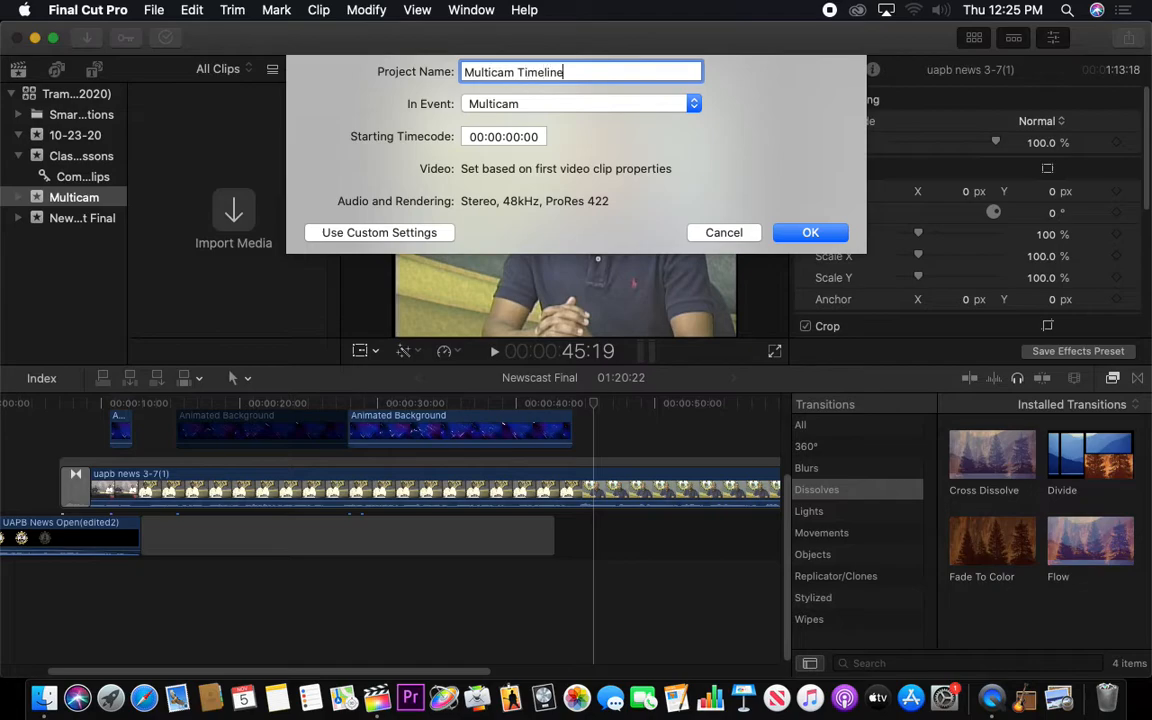
{"action": "left_click", "coordinate": [811, 234]}
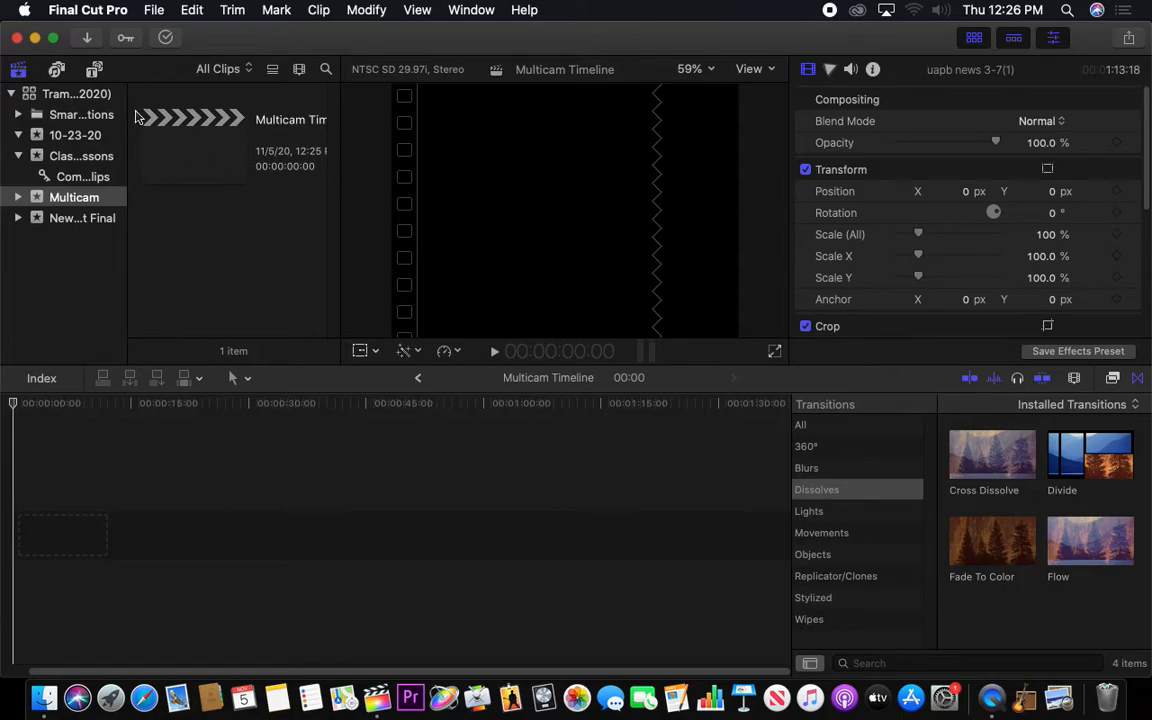
Import the Multicam Shoot folder from the Desktop into the Multicam event
{"action": "key", "text": "super+i"}
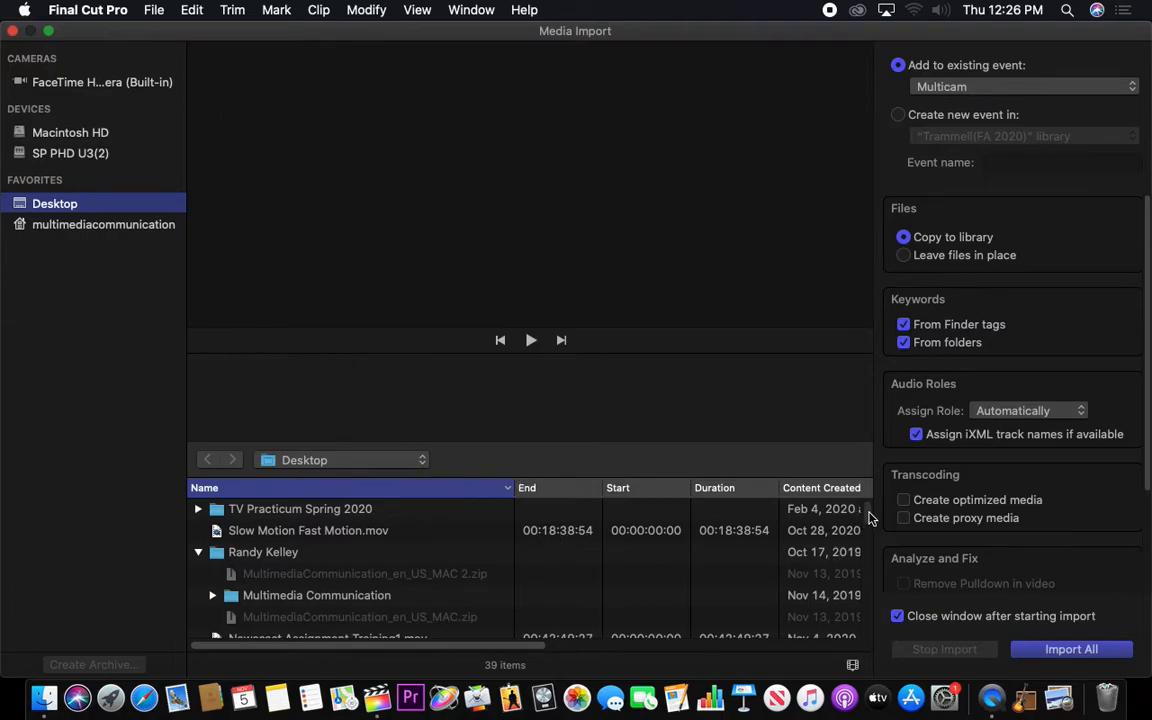
{"action": "scroll", "coordinate": [864, 521], "scroll_direction": "down", "scroll_amount": 3}
{"action": "mouse_move", "coordinate": [866, 527]}
{"action": "left_mouse_down"}
{"action": "mouse_move", "coordinate": [856, 663]}
{"action": "mouse_move", "coordinate": [861, 524]}
{"action": "mouse_move", "coordinate": [854, 530]}
{"action": "left_mouse_up"}
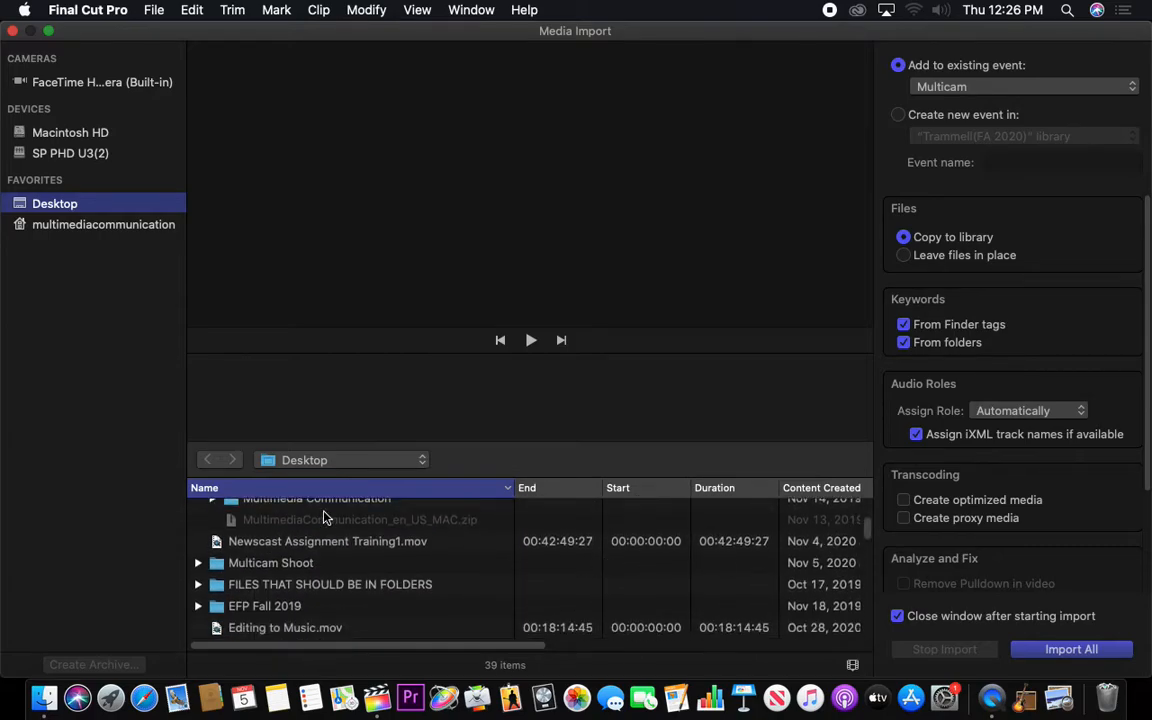
{"action": "left_click", "coordinate": [232, 564]}
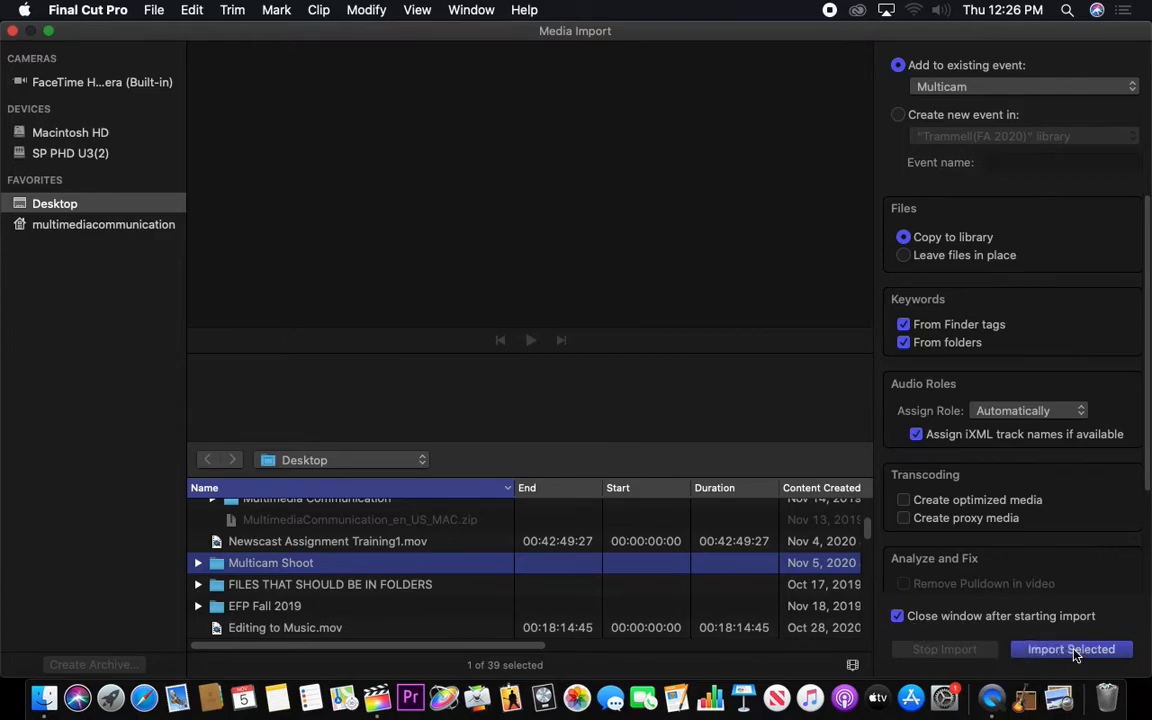
{"action": "key", "text": "Return"}
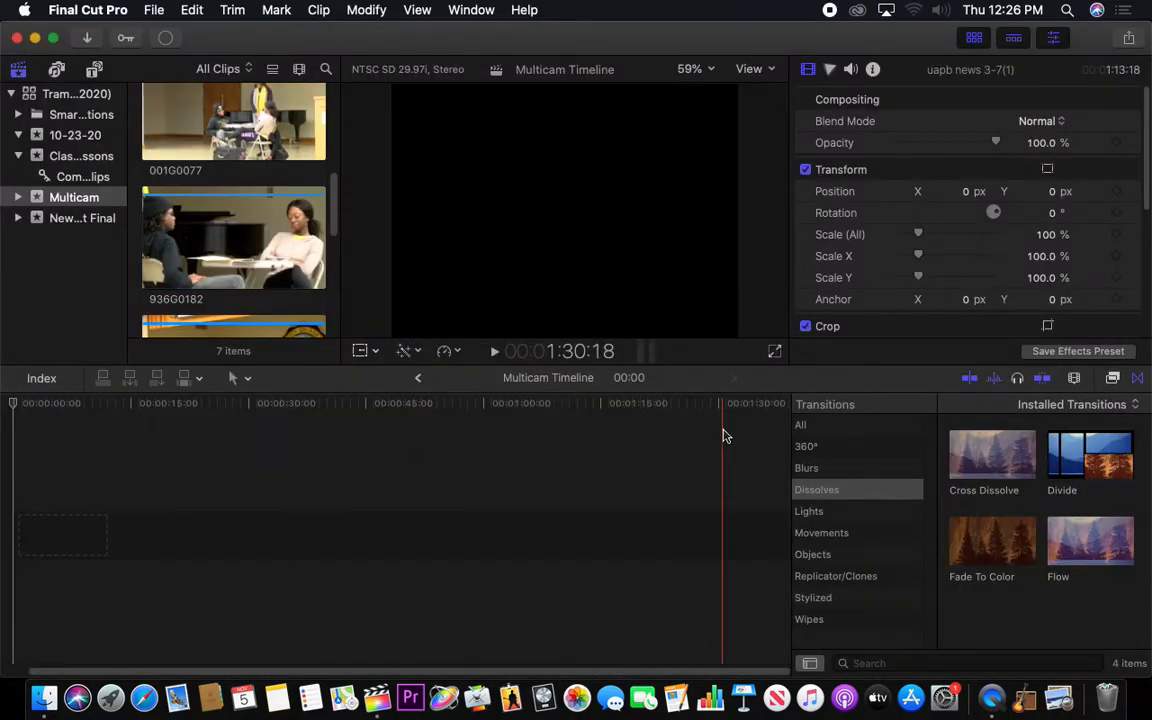
{"action": "scroll", "coordinate": [336, 203], "scroll_direction": "up", "scroll_amount": 10}
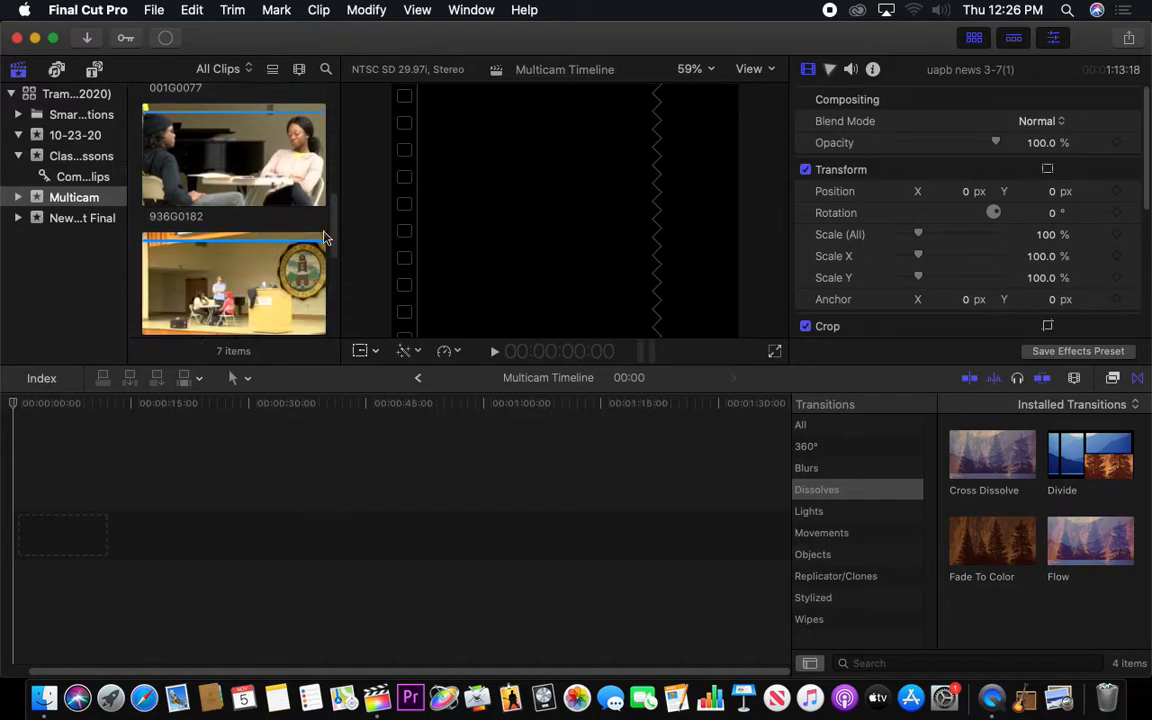
{"action": "left_click", "coordinate": [272, 69]}
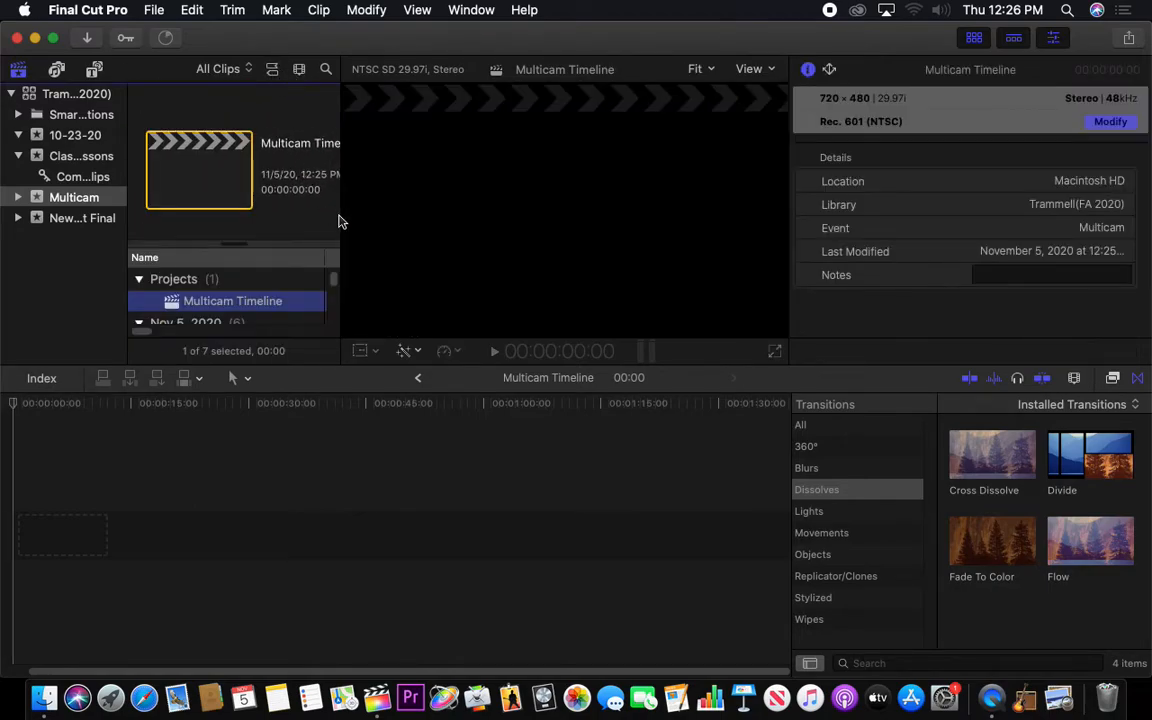
{"action": "scroll", "coordinate": [331, 285], "scroll_direction": "down", "scroll_amount": 1}
{"action": "mouse_move", "coordinate": [331, 285]}
{"action": "left_mouse_down"}
{"action": "mouse_move", "coordinate": [325, 309]}
{"action": "mouse_move", "coordinate": [328, 293]}
{"action": "left_mouse_up"}
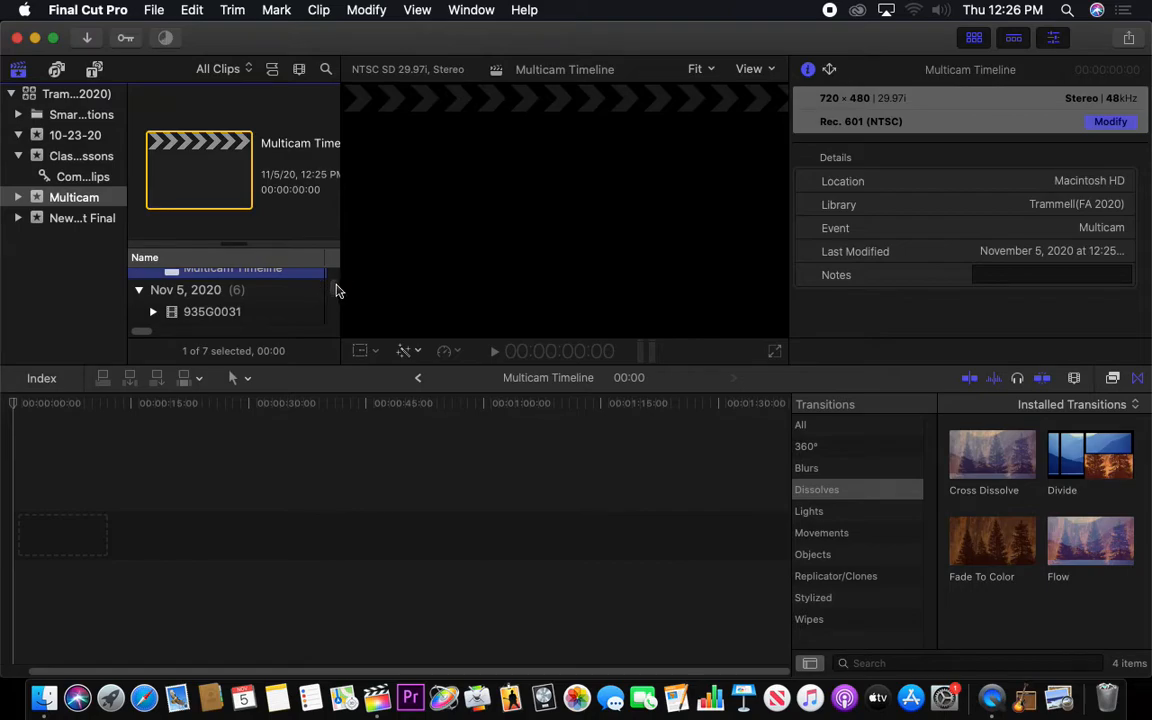
{"action": "left_click_drag", "start_coordinate": [335, 291], "coordinate": [332, 296]}
{"action": "left_click_drag", "start_coordinate": [239, 244], "coordinate": [233, 270]}
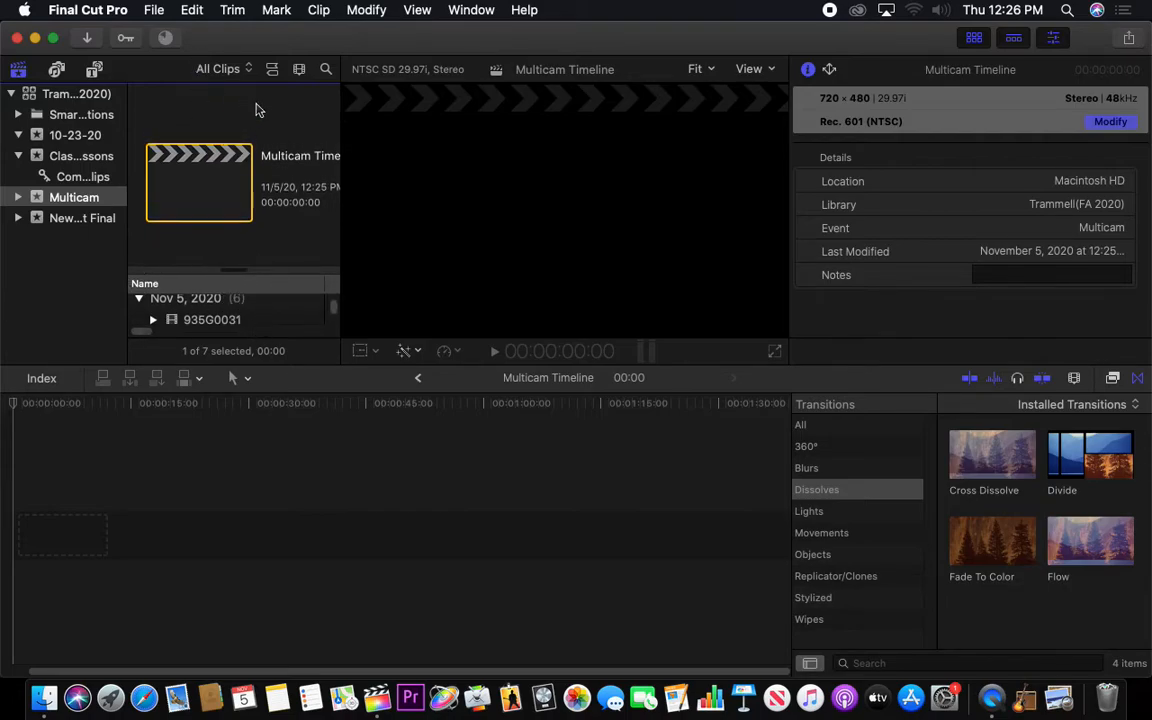
{"action": "left_click", "coordinate": [297, 72]}
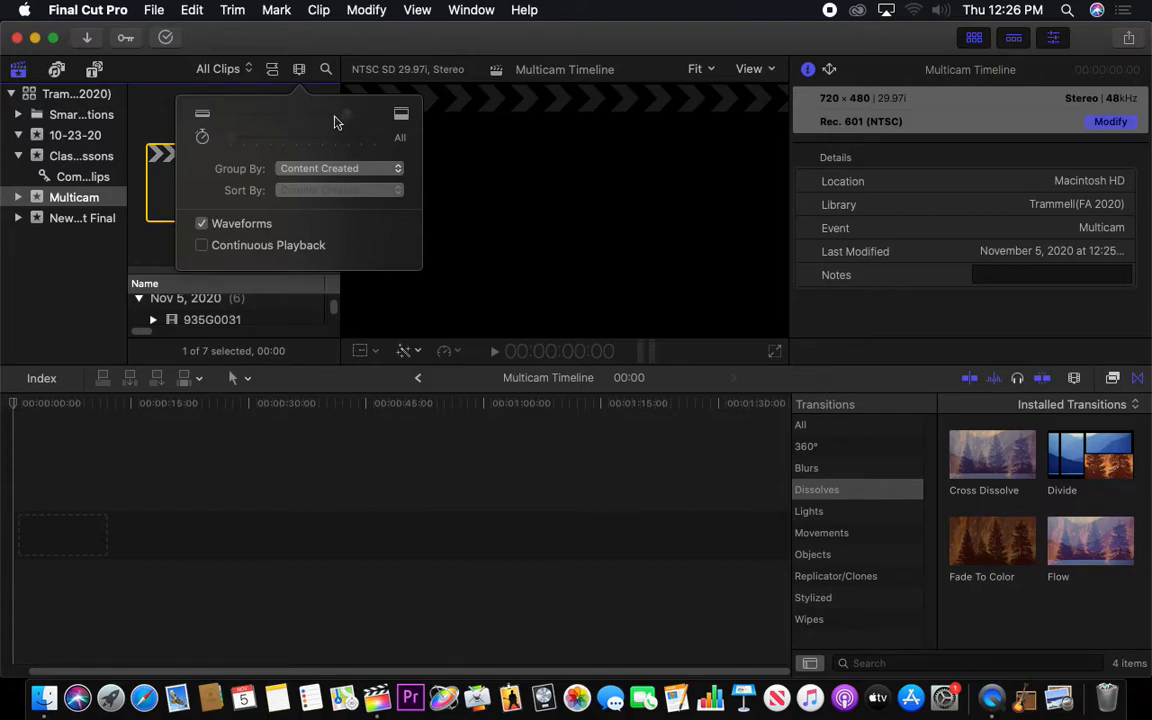
{"action": "left_click", "coordinate": [270, 310]}
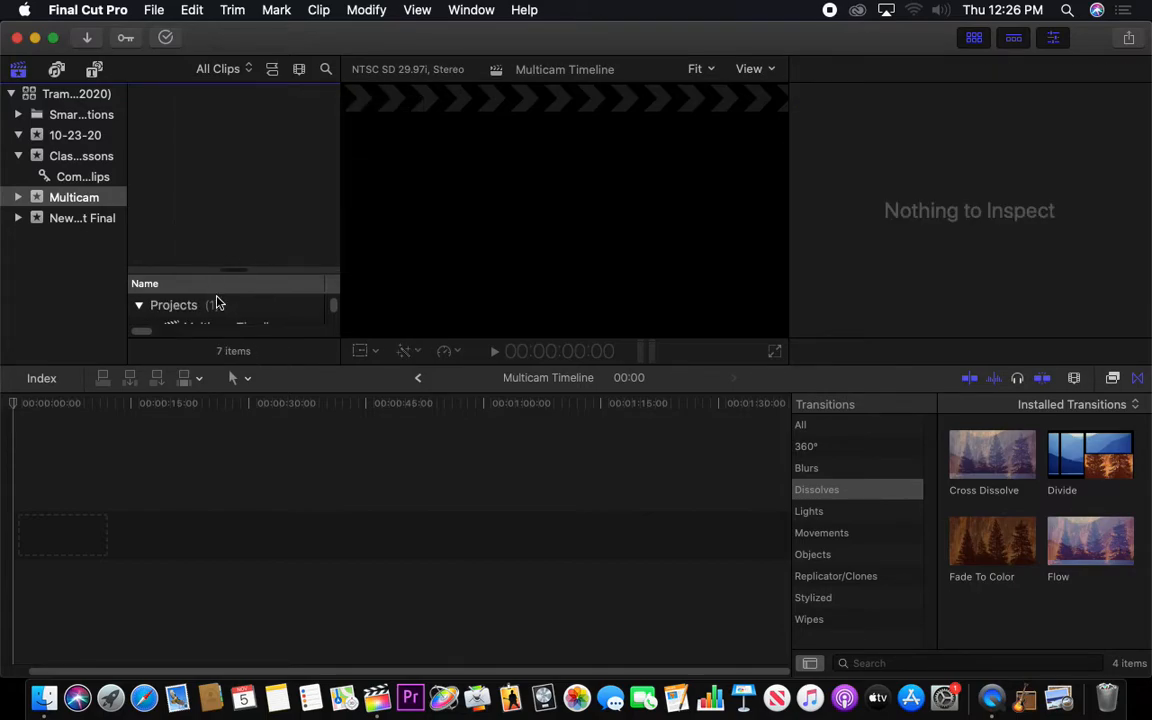
{"action": "left_click", "coordinate": [297, 70]}
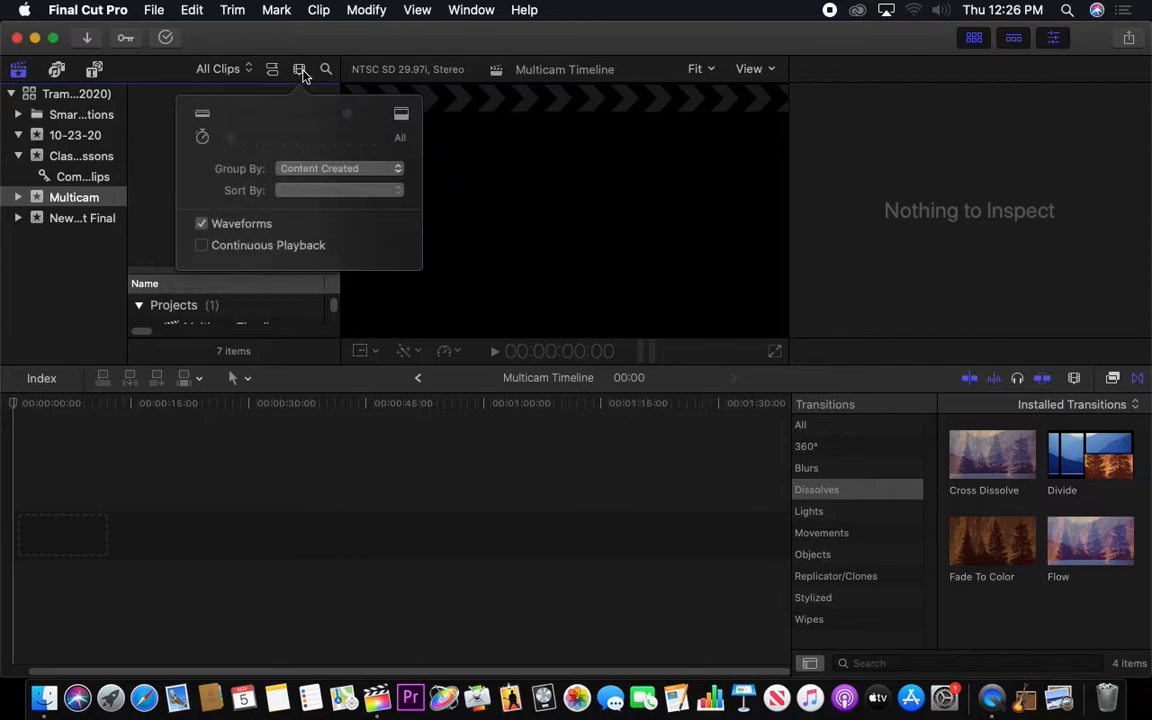
{"action": "left_click", "coordinate": [155, 230]}
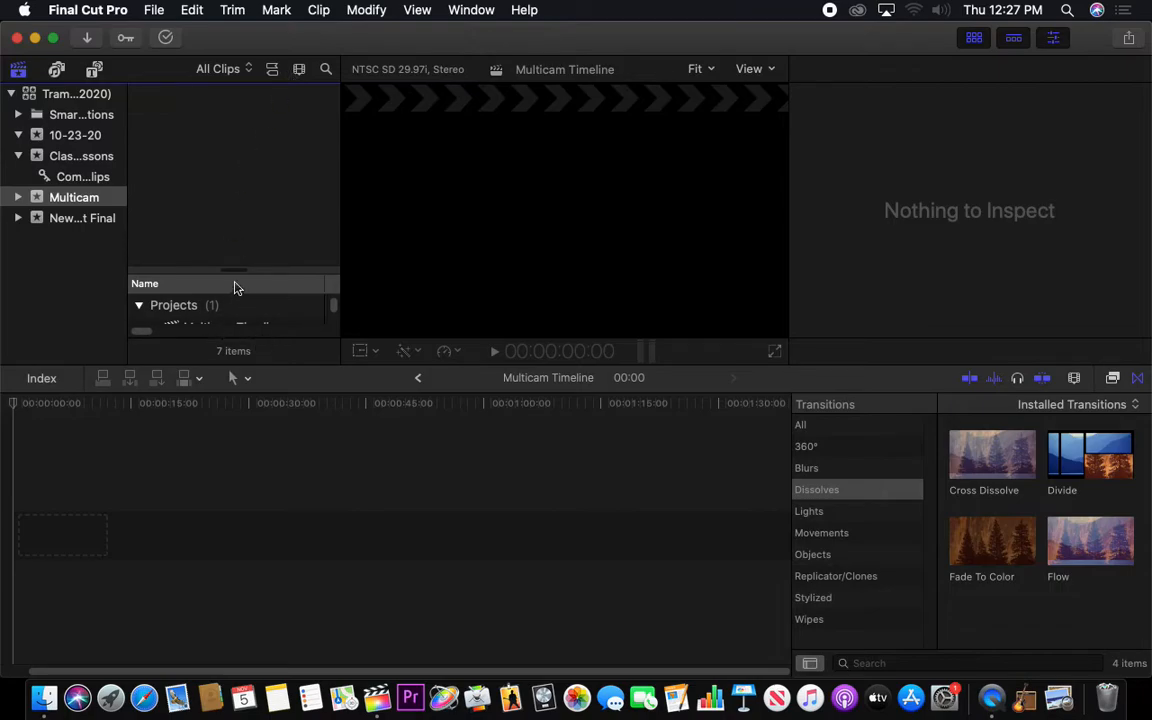
{"action": "left_click_drag", "start_coordinate": [232, 271], "coordinate": [239, 126]}
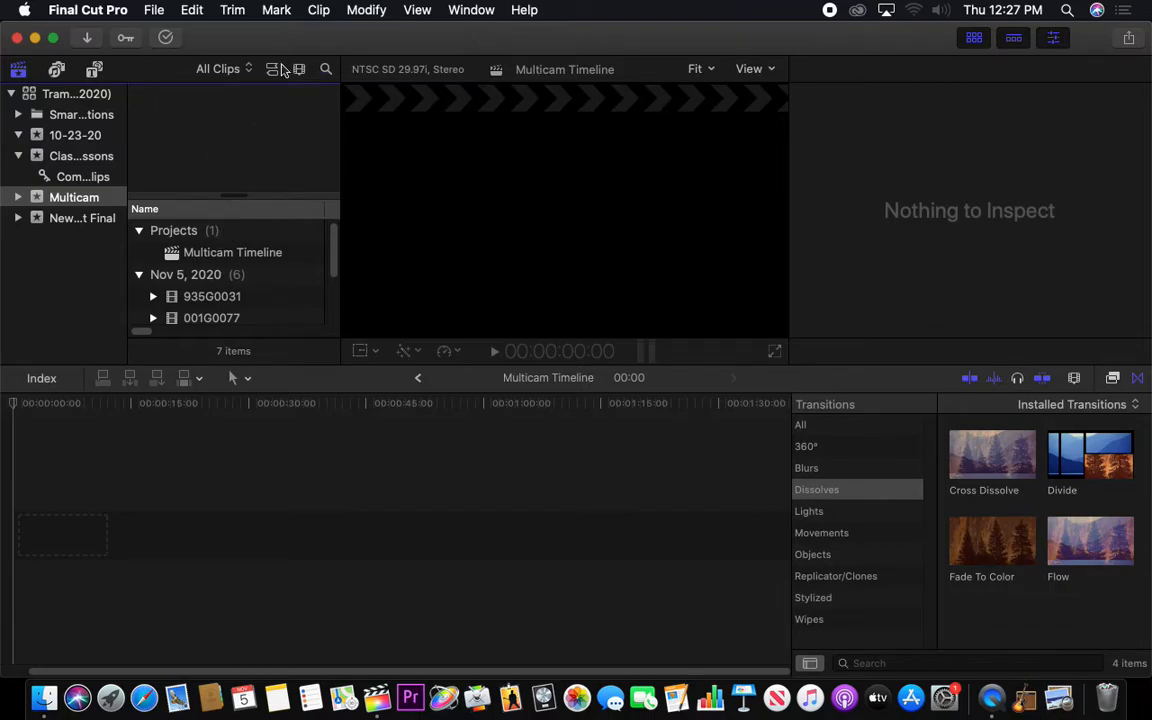
{"action": "left_click", "coordinate": [247, 69]}
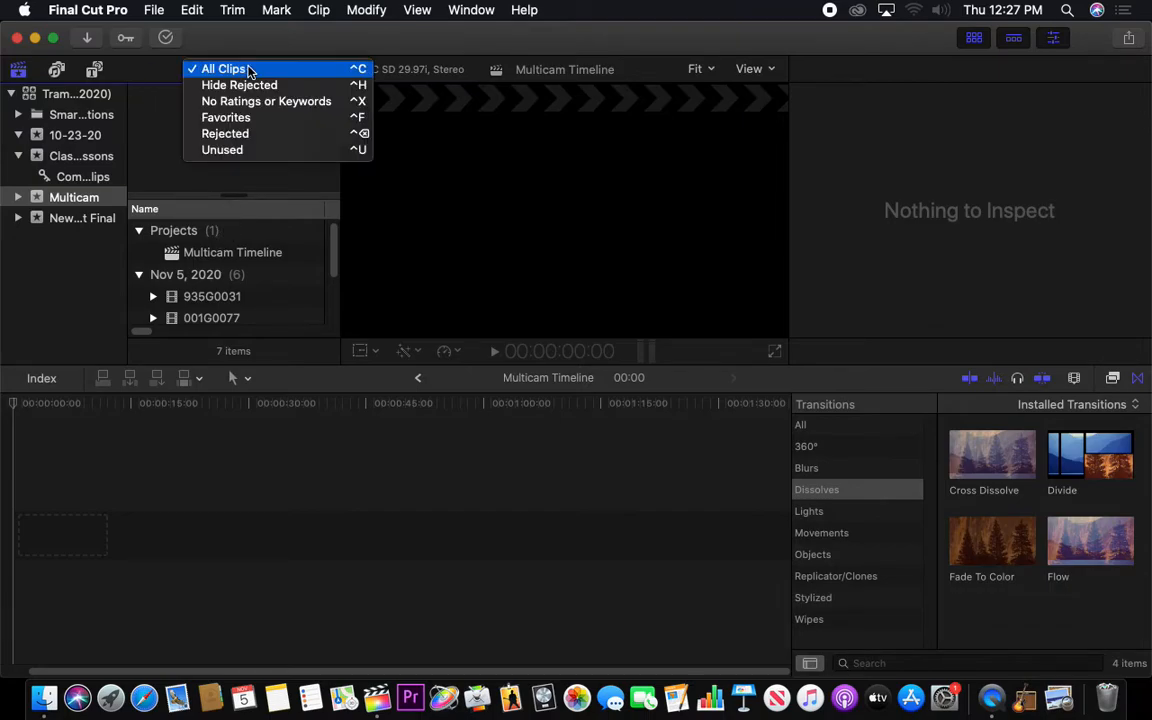
{"action": "left_click", "coordinate": [152, 92]}
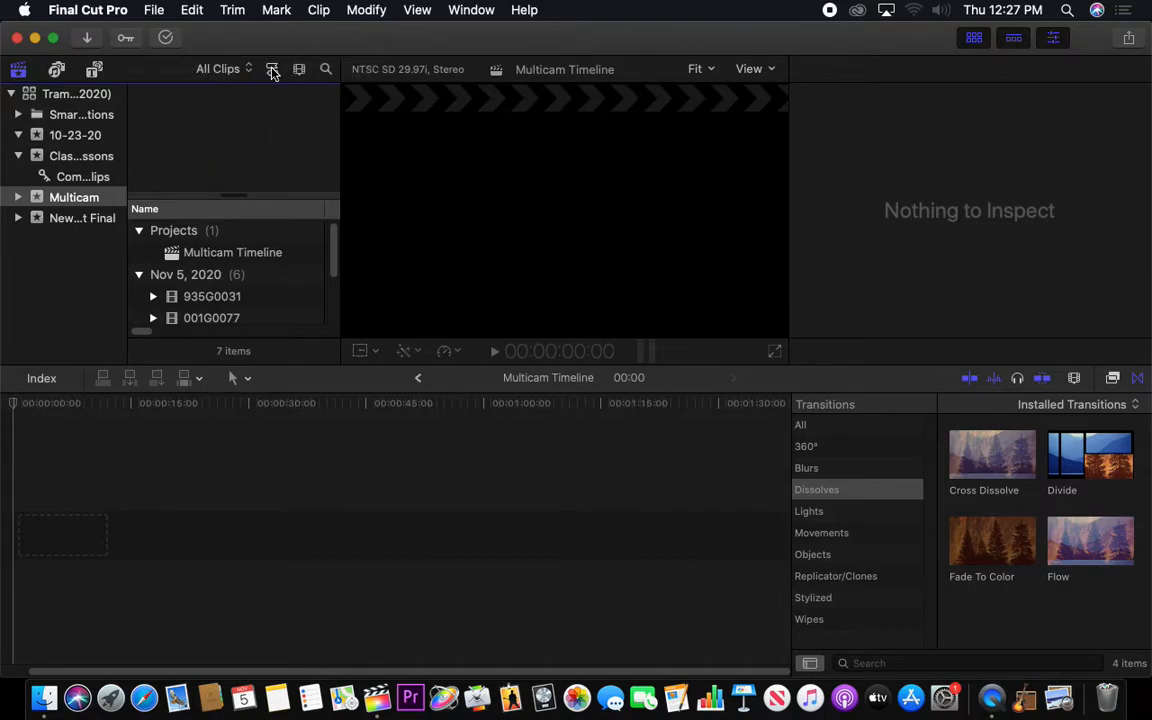
{"action": "left_click", "coordinate": [272, 72]}
Reduce the browser's clip thumbnails to the smallest size so all imported clips fit in view
{"action": "scroll", "coordinate": [333, 124], "scroll_direction": "down", "scroll_amount": 1}
{"action": "scroll", "coordinate": [333, 124], "scroll_direction": "down", "scroll_amount": 3}
{"action": "left_click", "coordinate": [300, 76]}
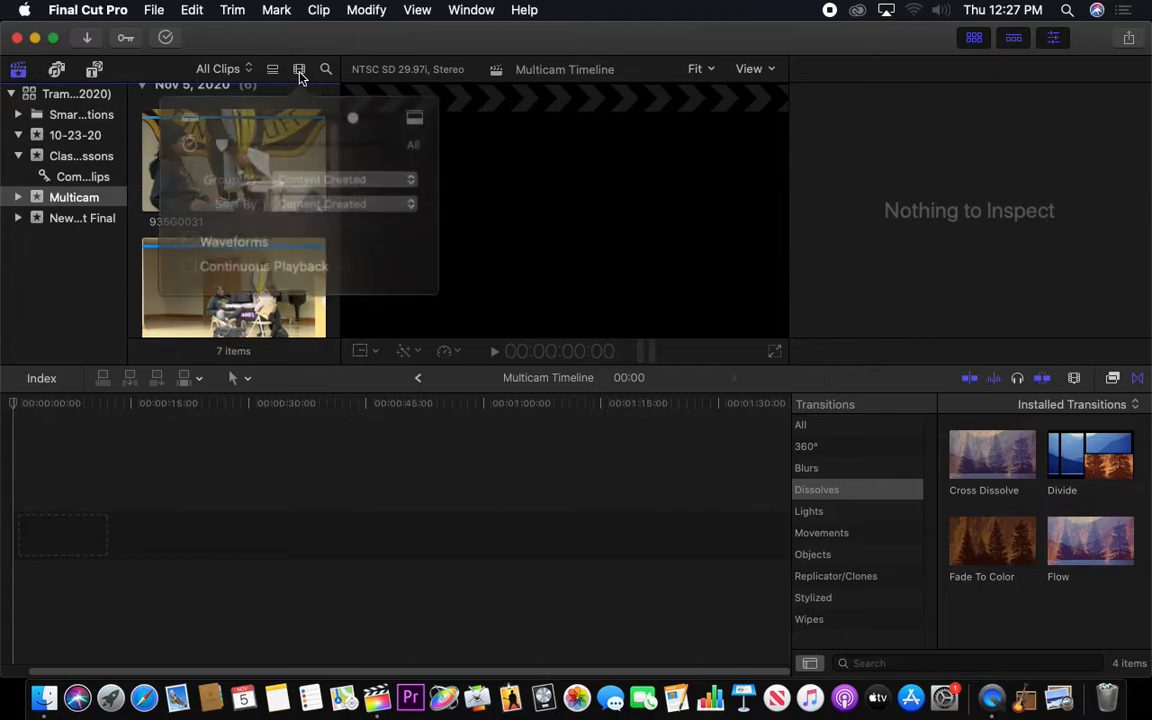
{"action": "left_click_drag", "start_coordinate": [315, 113], "coordinate": [228, 119]}
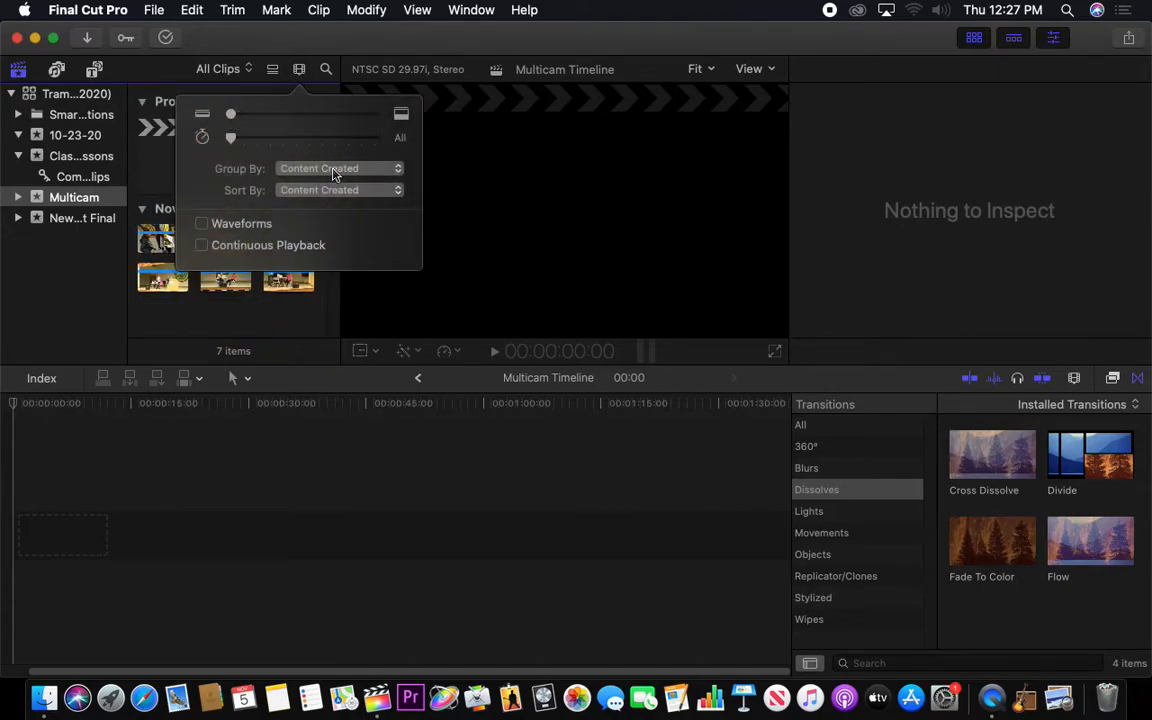
{"action": "left_click", "coordinate": [166, 314]}
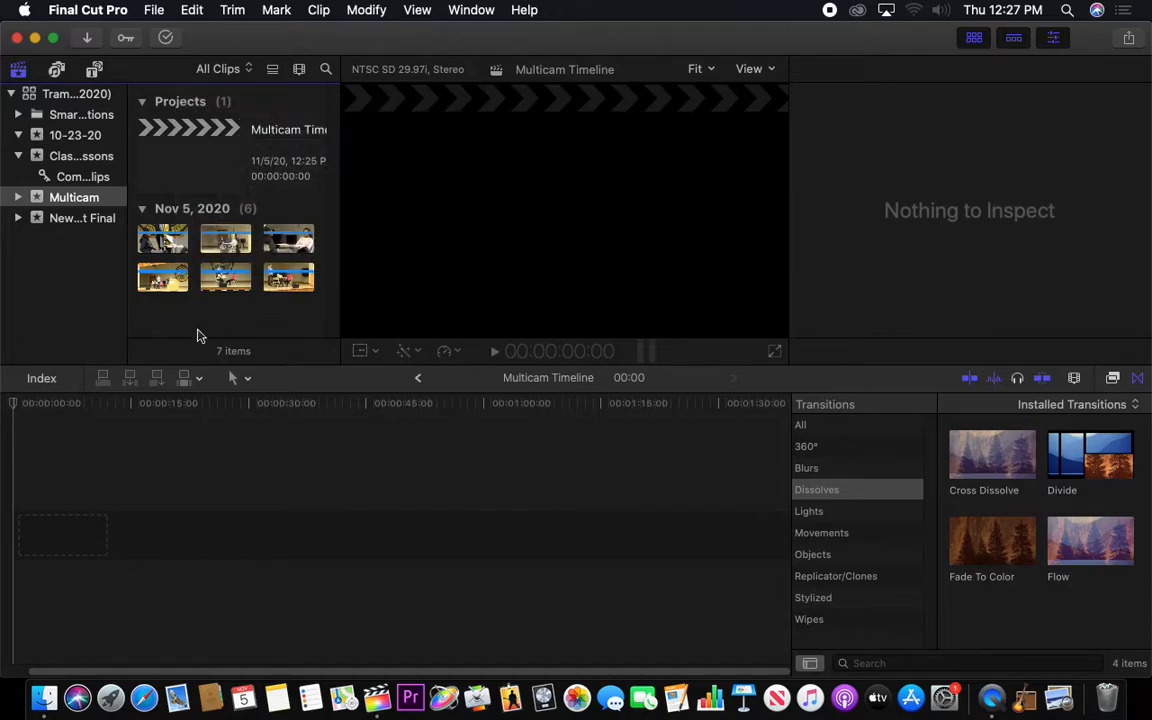
Select the first imported clip, 935G0031, in the Multicam event
{"action": "left_click", "coordinate": [166, 242]}
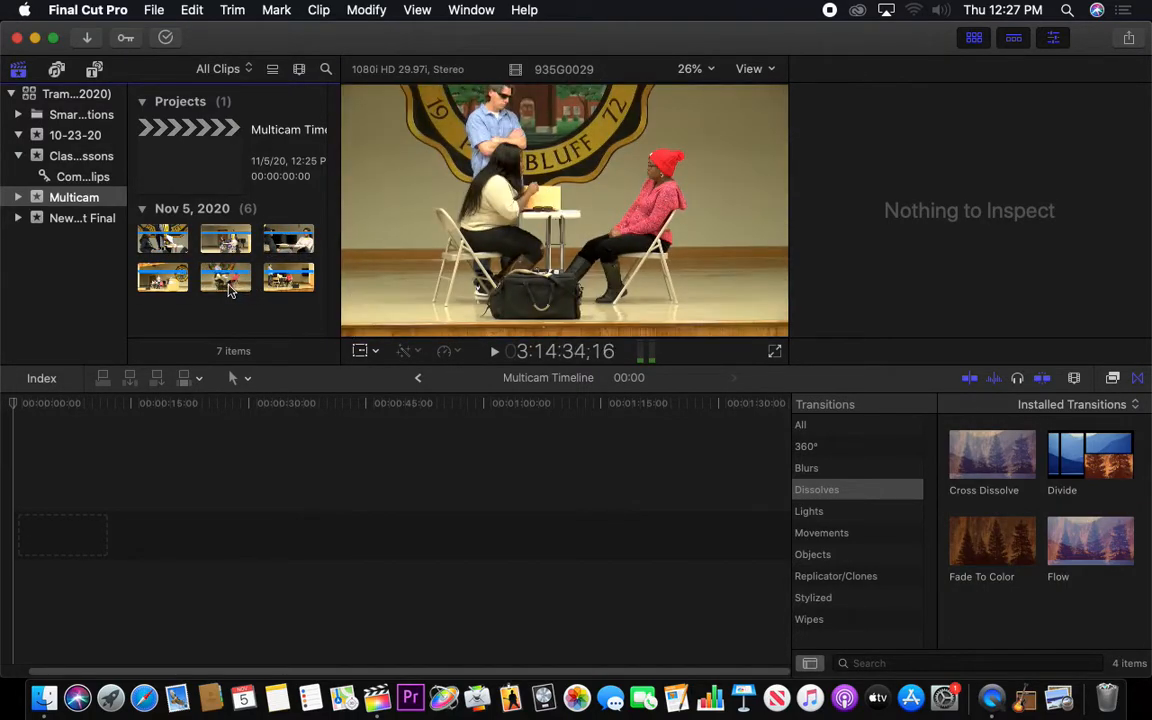
{"action": "left_click", "coordinate": [164, 241]}
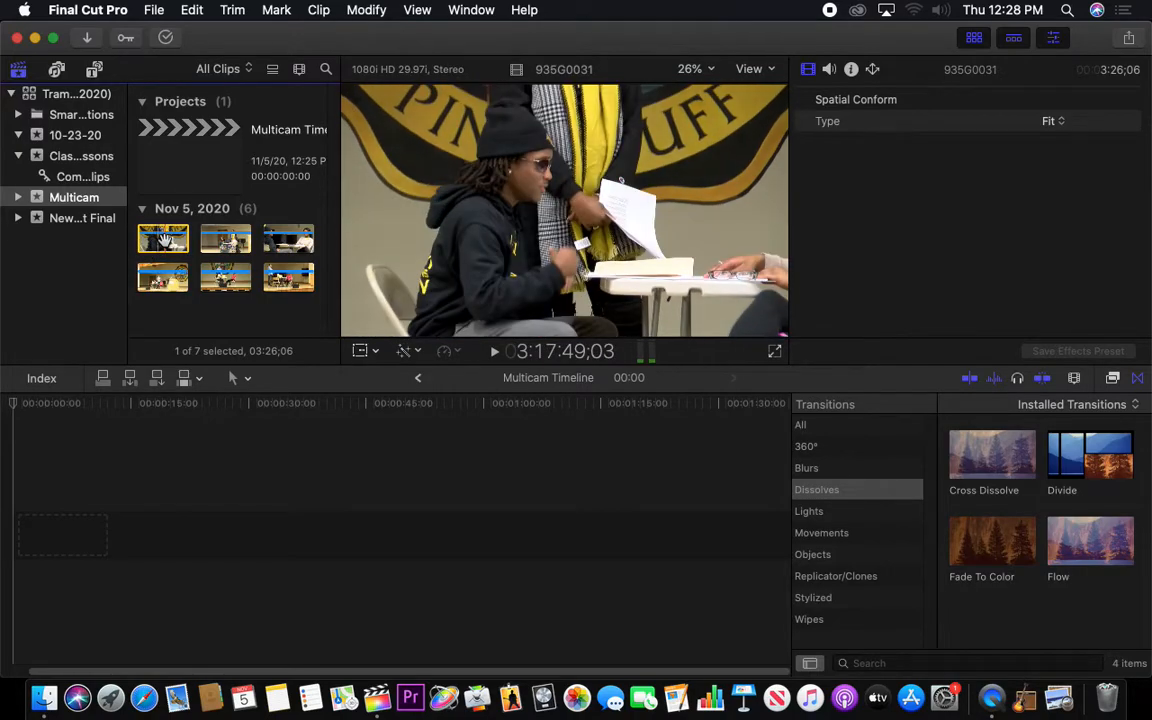
Place clip 935G0031 at the start of the Multicam Timeline and park the playhead at 23;06 on the Group 2 sign
{"action": "left_click_drag", "start_coordinate": [148, 218], "coordinate": [18, 486]}
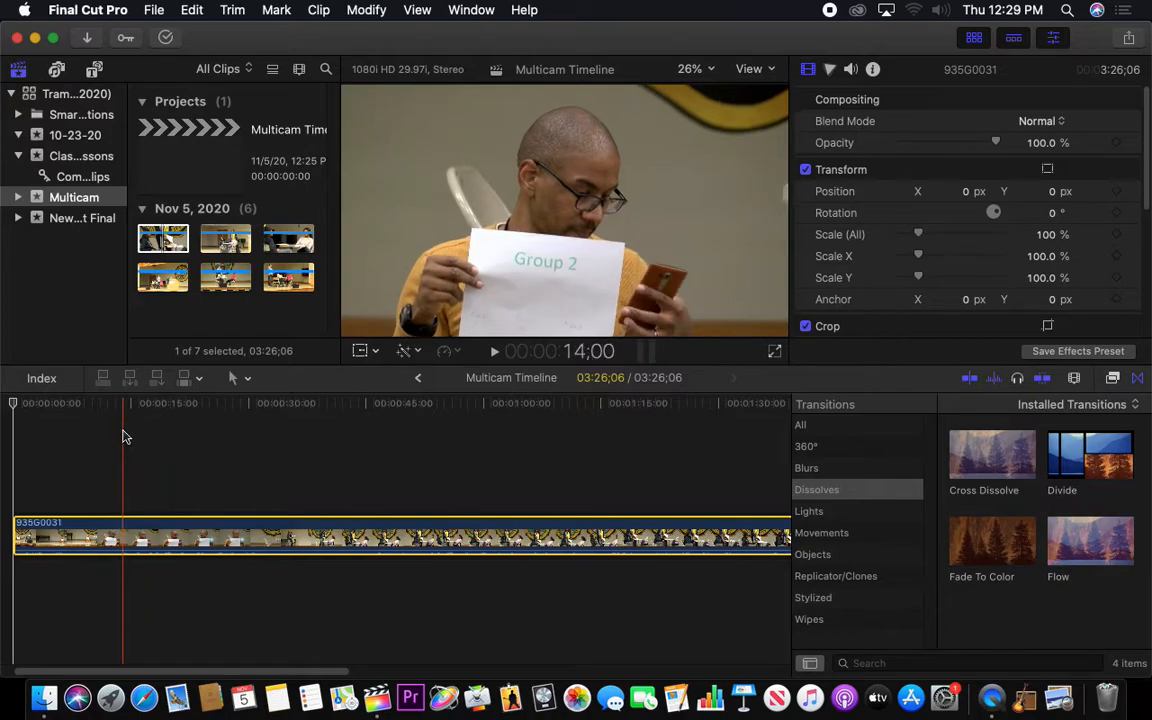
{"action": "left_click", "coordinate": [195, 440]}
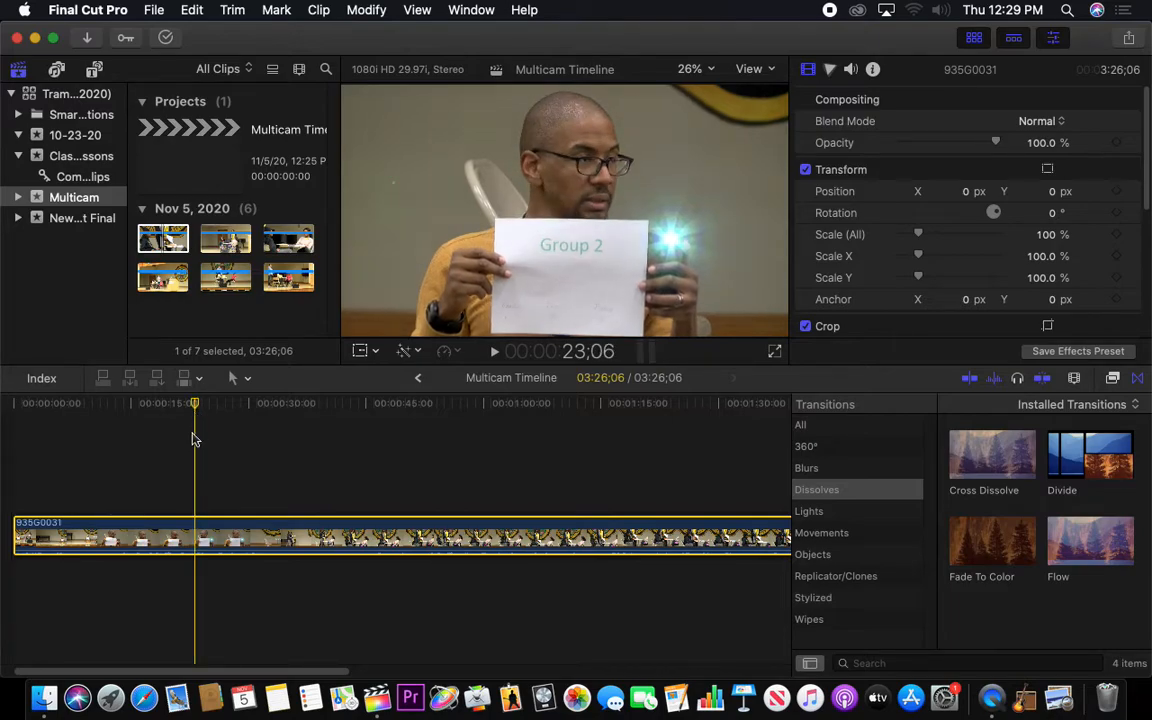
Examine 935G0031 frame by frame around 22;14 to 22;25 for the frame where the phone flash beside the Group 2 sign starts
{"action": "key", "text": "Left"}
{"action": "key", "text": "Left"}
{"action": "key", "text": "Left"}
{"action": "key", "text": "Left"}
{"action": "key", "text": "Left"}
{"action": "key", "text": "Left"}
{"action": "key", "text": "Left"}
{"action": "key", "text": "Left"}
{"action": "key", "text": "Left"}
{"action": "key", "text": "Left"}
{"action": "key", "text": "Left"}
{"action": "key", "text": "Left"}
{"action": "key", "text": "Left"}
{"action": "key", "text": "Left"}
{"action": "key", "text": "Left"}
{"action": "key", "text": "Left"}
{"action": "key", "text": "Left"}
{"action": "key", "text": "Left"}
{"action": "key", "text": "Left"}
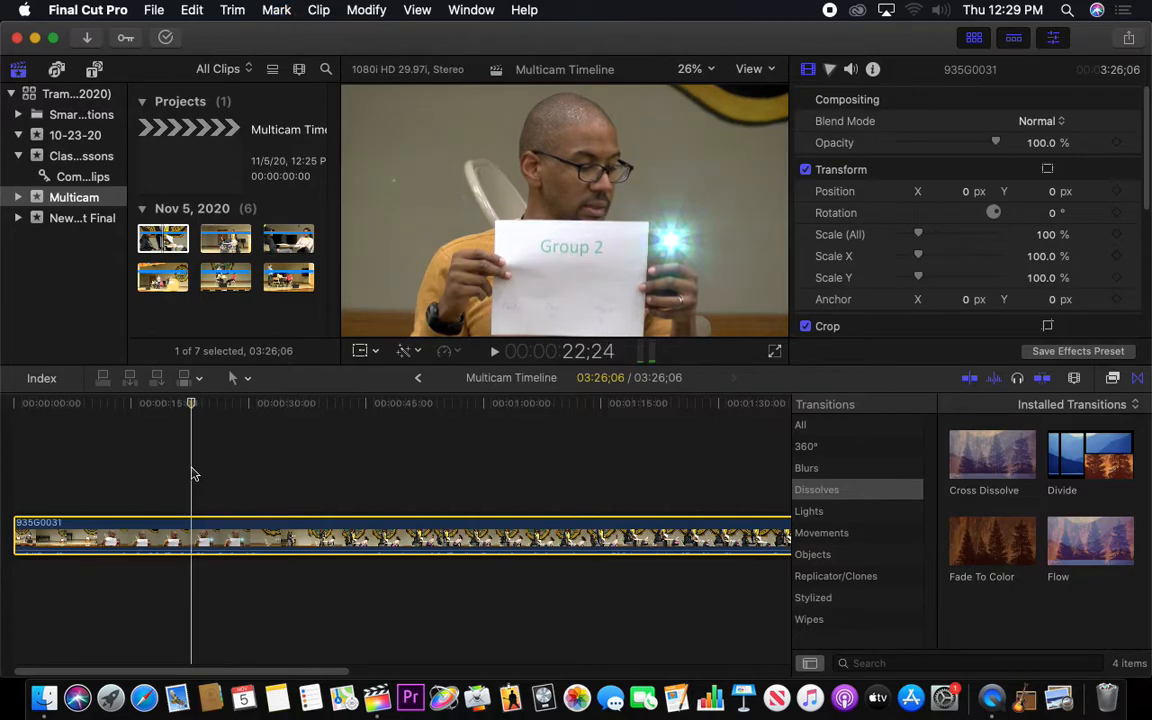
{"action": "key", "text": "Left"}
{"action": "key", "text": "Left"}
{"action": "key", "text": "Left"}
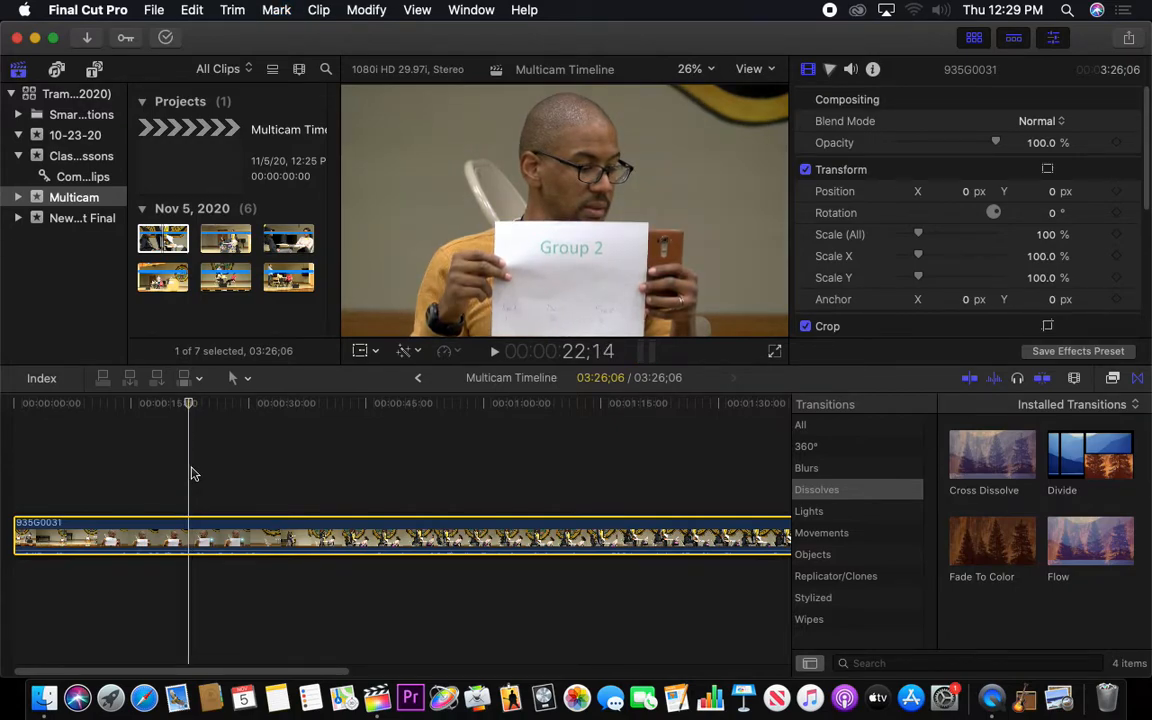
{"action": "key", "text": "Right"}
{"action": "key", "text": "Right"}
{"action": "key", "text": "Right"}
{"action": "key", "text": "Right"}
{"action": "key", "text": "Right"}
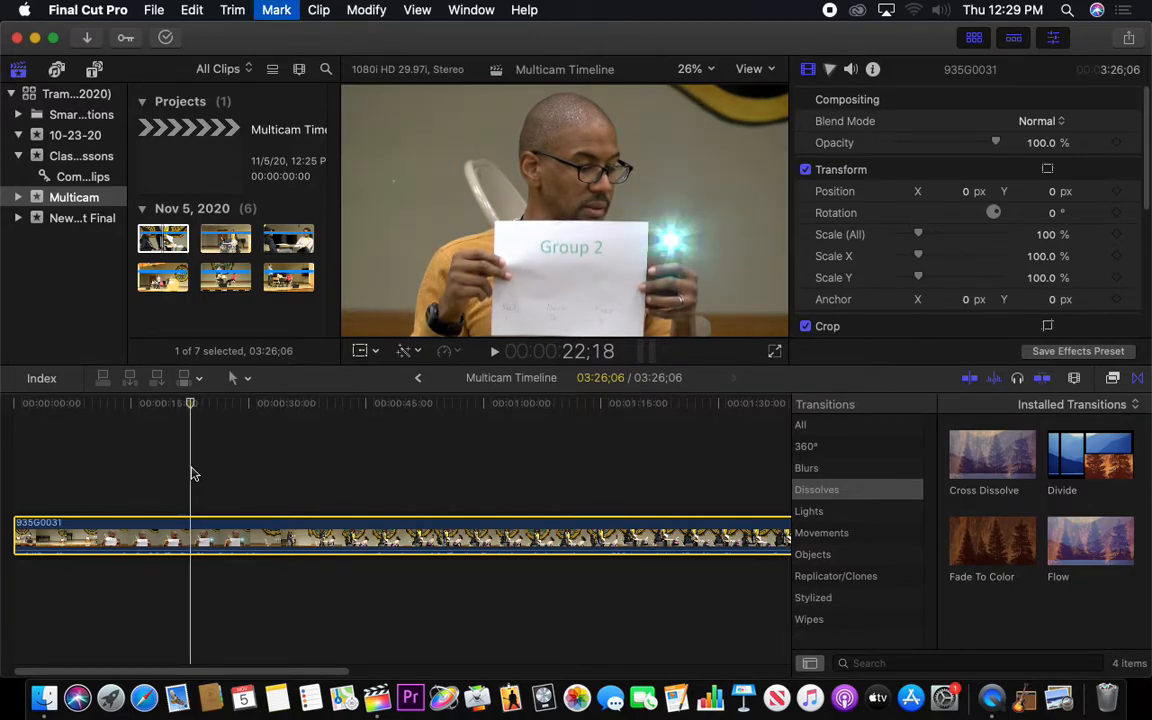
{"action": "key", "text": "Left"}
{"action": "key", "text": "Left"}
{"action": "key", "text": "Left"}
{"action": "key", "text": "Right"}
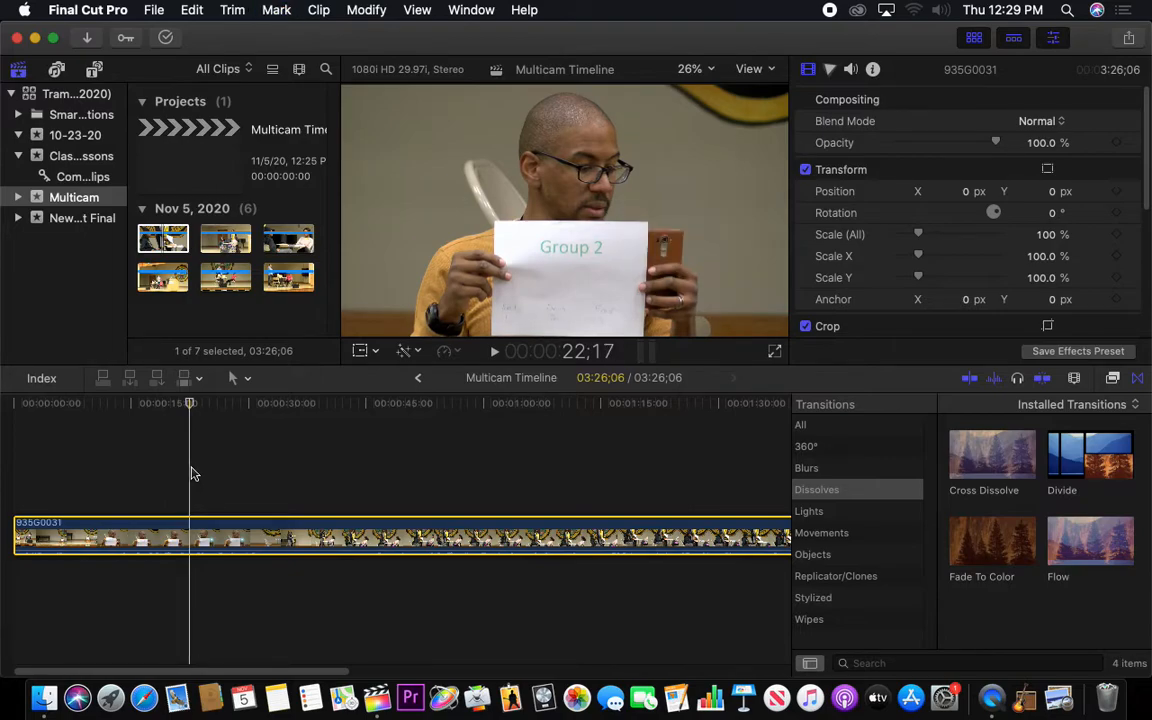
{"action": "key", "text": "Right"}
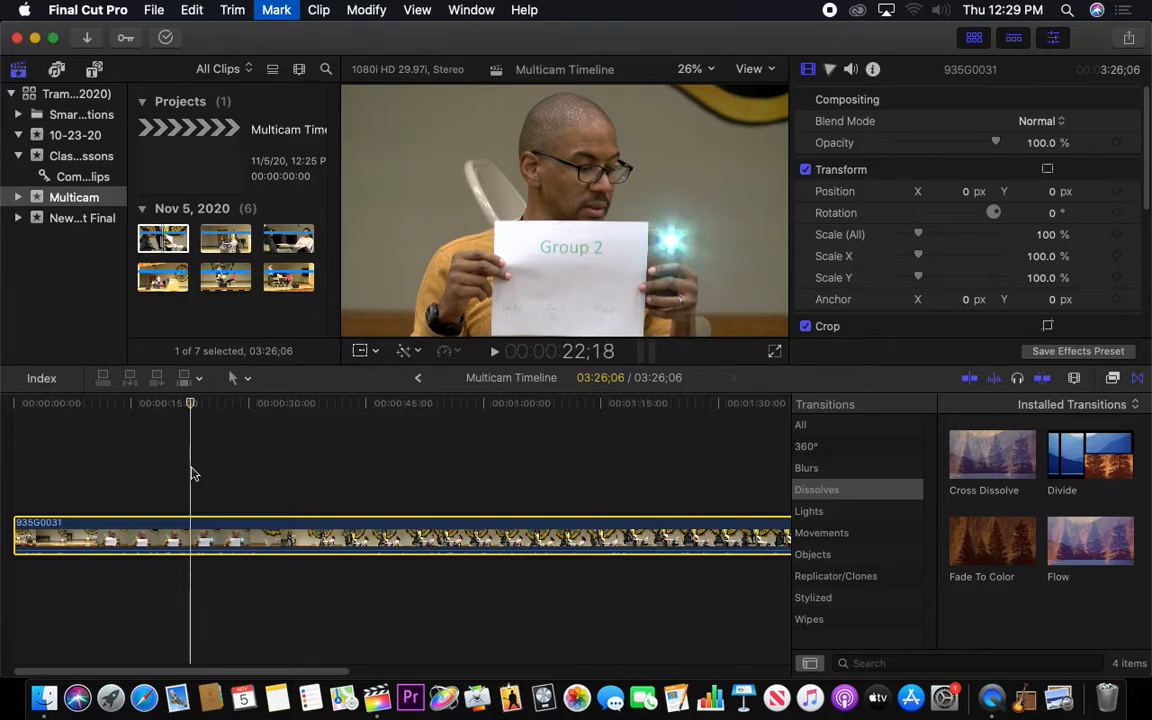
{"action": "key", "text": "Right"}
{"action": "key", "text": "Right"}
{"action": "key", "text": "Right"}
{"action": "key", "text": "Right"}
{"action": "key", "text": "Right"}
{"action": "key", "text": "Right"}
{"action": "key", "text": "Right"}
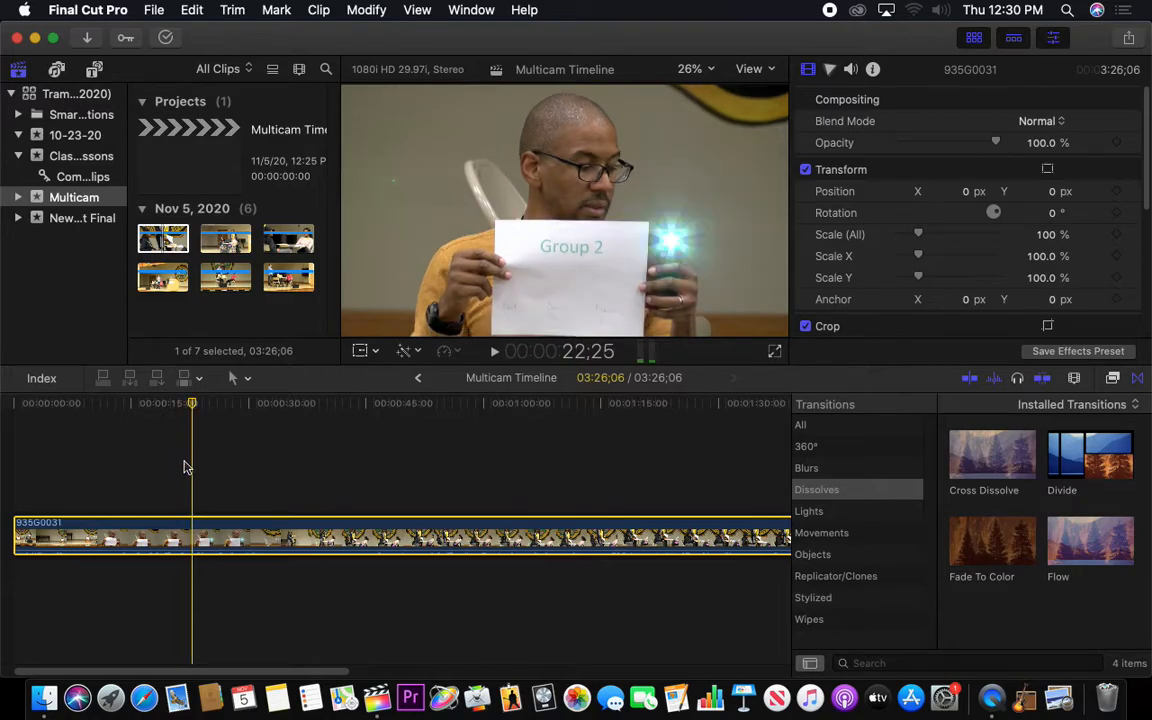
Split 935G0031 at the phone flash at 28;22 and delete the part before the cut
{"action": "left_click_drag", "start_coordinate": [192, 409], "coordinate": [239, 406]}
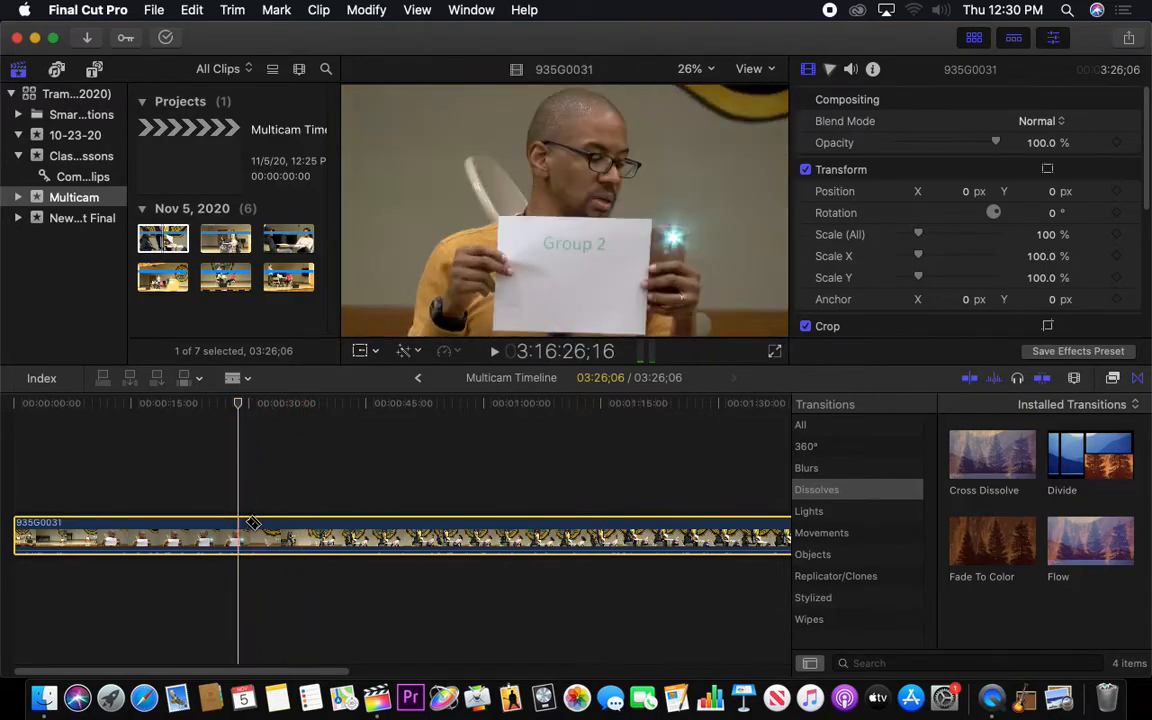
{"action": "key", "text": "super+b"}
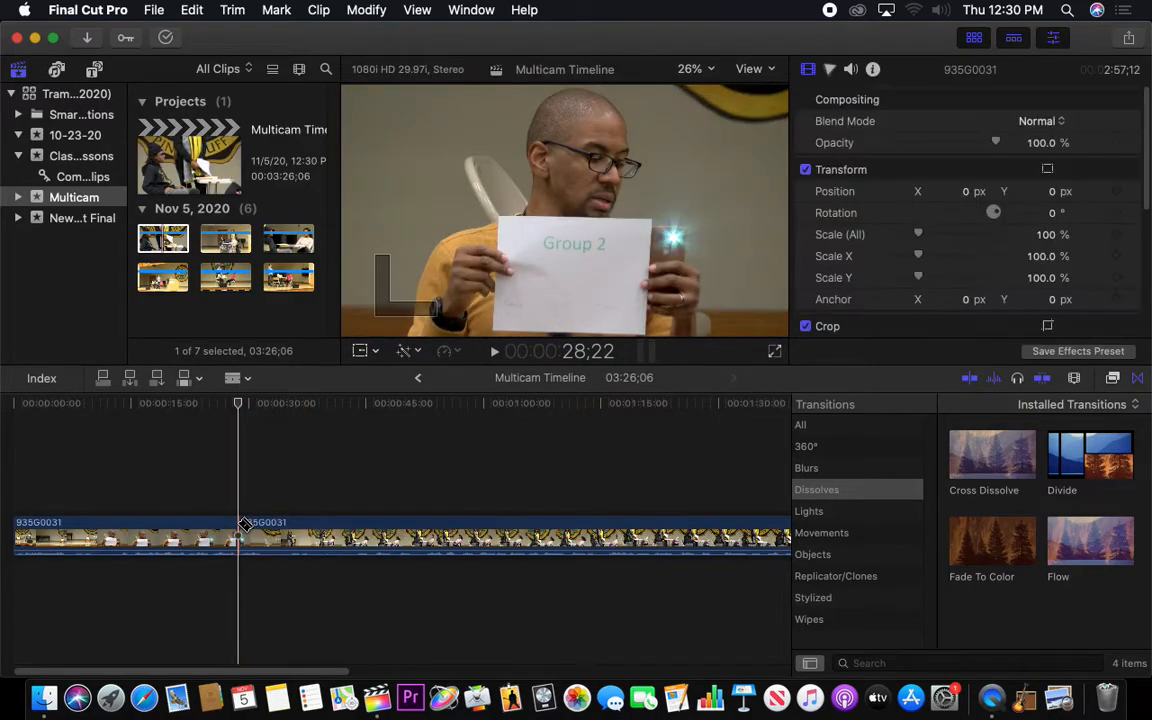
{"action": "key", "text": "a"}
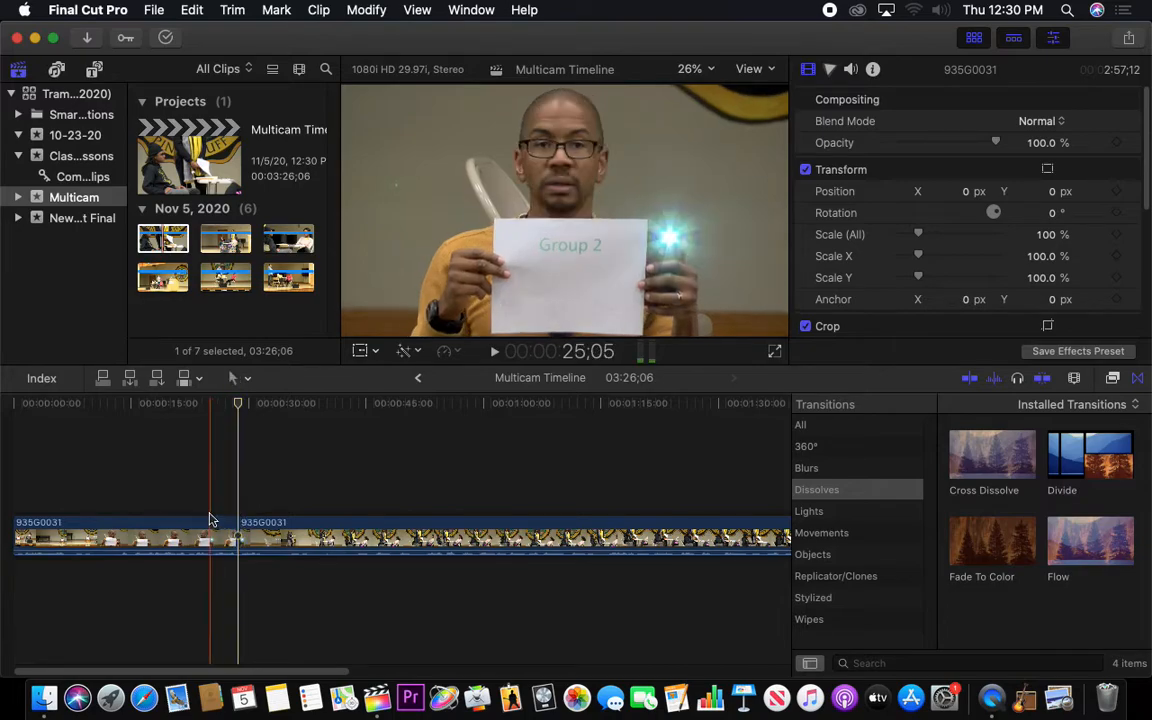
{"action": "left_click", "coordinate": [207, 525]}
{"action": "key", "text": "Delete"}
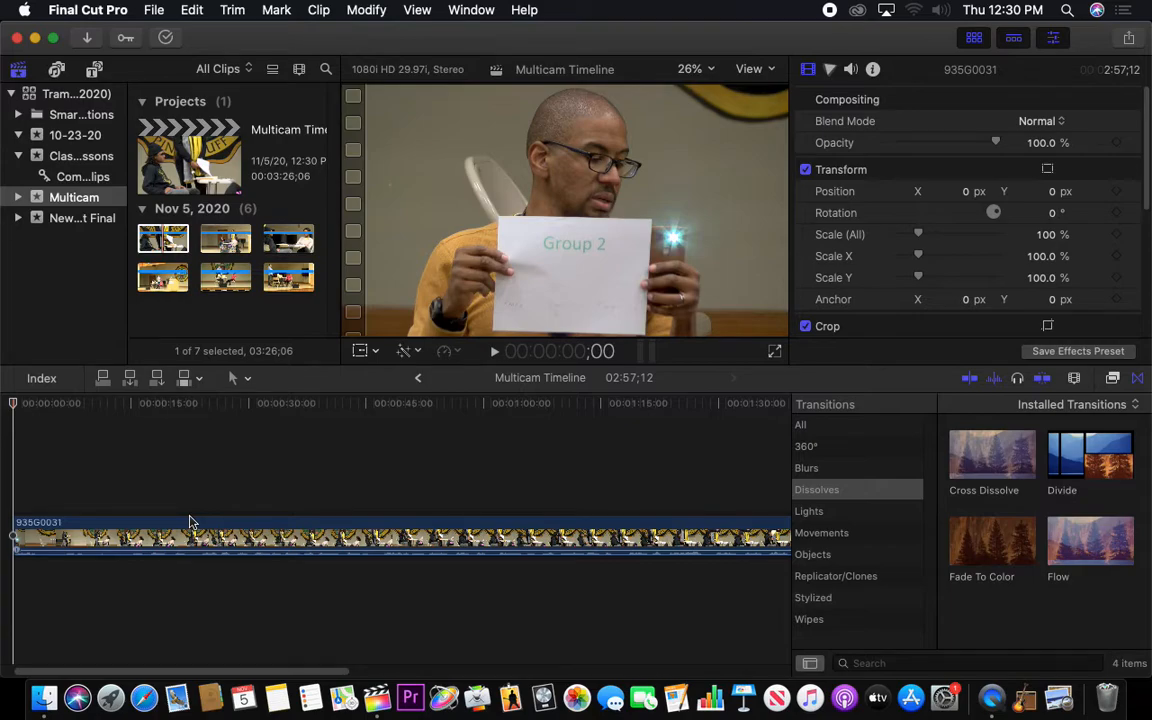
{"action": "key", "text": "Right"}
{"action": "key", "text": "Left"}
Connect clip 001G0077 above 935G0031 at the start of the timeline
{"action": "left_click", "coordinate": [226, 239]}
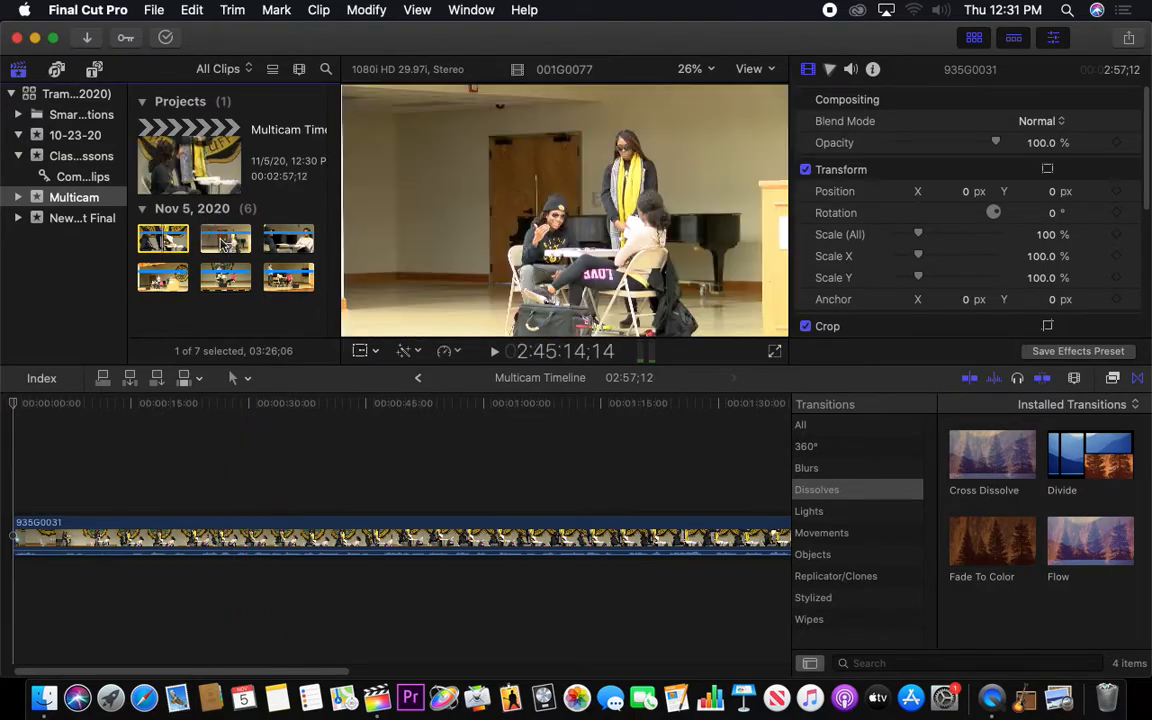
{"action": "left_click_drag", "start_coordinate": [226, 239], "coordinate": [47, 484]}
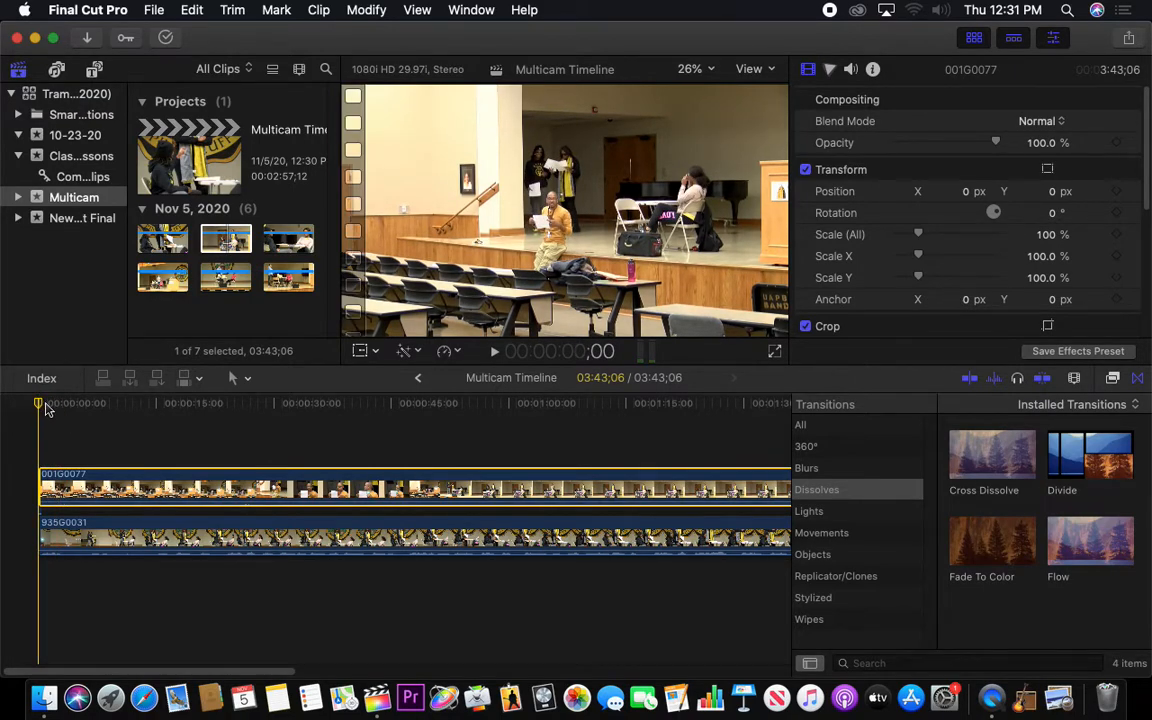
Examine the phone flashes beside the Group 2 sign in 001G0077, stepping back through the frames between 41;08 and 40;15
{"action": "left_click_drag", "start_coordinate": [45, 405], "coordinate": [393, 461]}
{"action": "key", "text": "Left"}
{"action": "key", "text": "Right"}
{"action": "key", "text": "Right"}
{"action": "key", "text": "Right"}
{"action": "key", "text": "Right"}
{"action": "key", "text": "Right"}
{"action": "key", "text": "Right"}
{"action": "key", "text": "Right"}
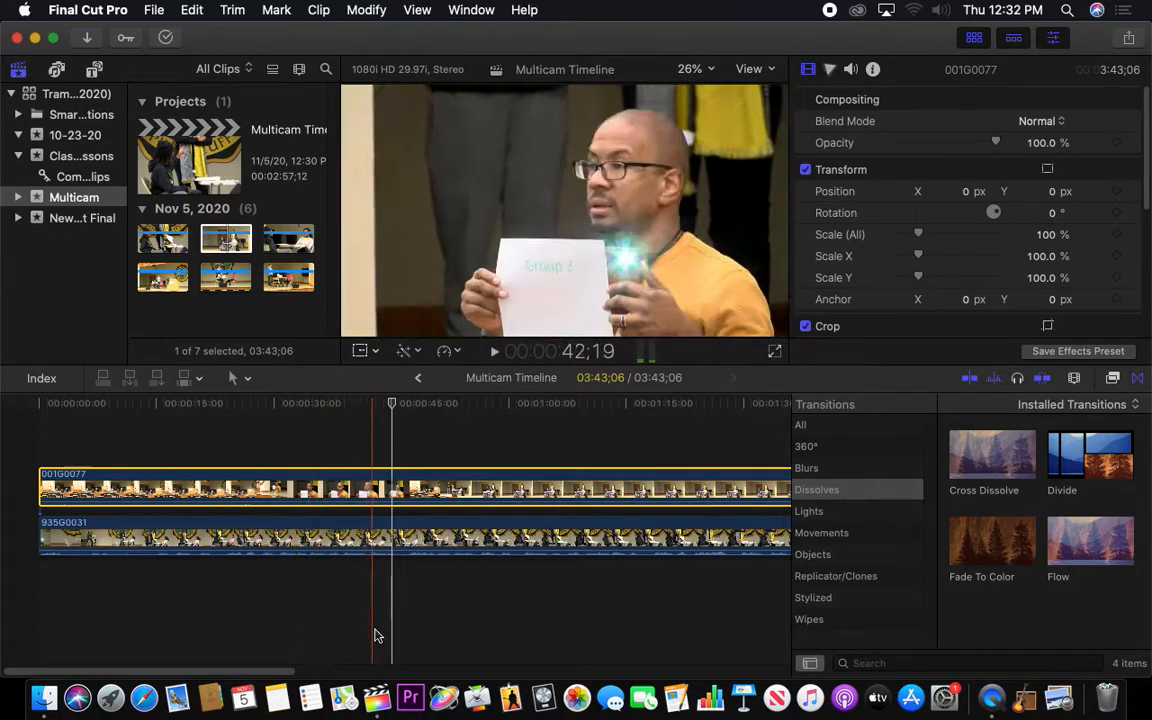
{"action": "left_click", "coordinate": [364, 628]}
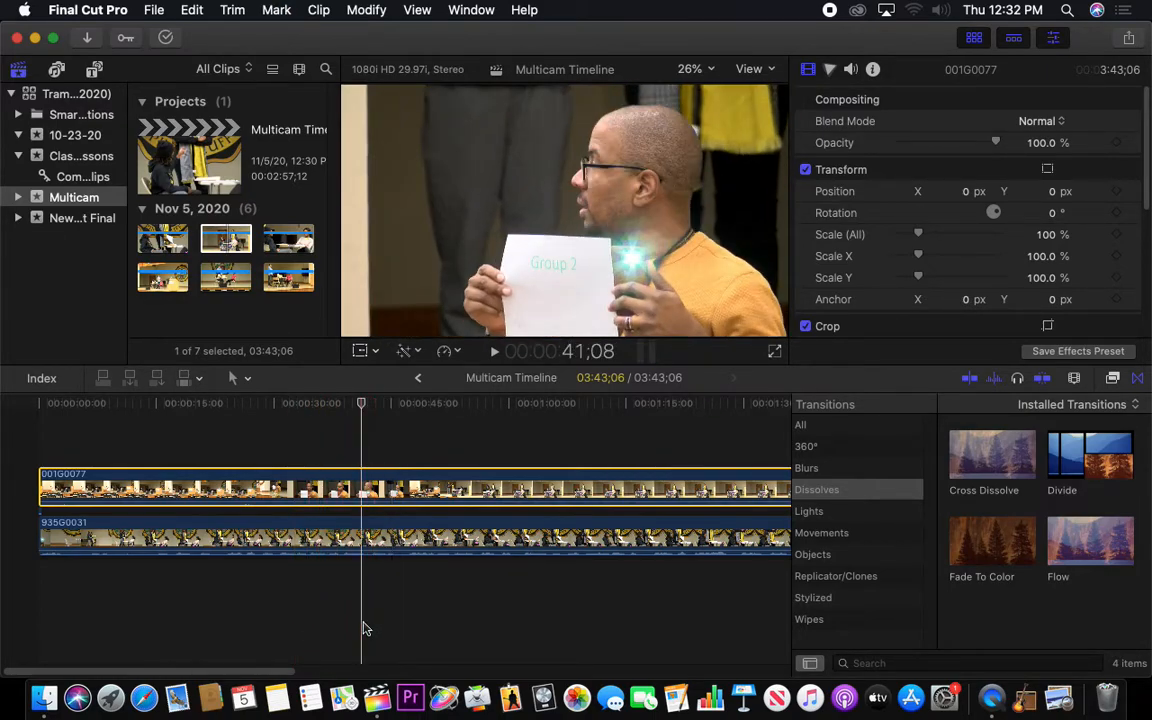
{"action": "key", "text": "Left"}
{"action": "key", "text": "Left"}
{"action": "key", "text": "Left"}
{"action": "key", "text": "Left"}
{"action": "key", "text": "Left"}
{"action": "key", "text": "Left"}
{"action": "key", "text": "Left"}
{"action": "key", "text": "Left"}
{"action": "key", "text": "Left"}
{"action": "key", "text": "Left"}
{"action": "key", "text": "Left"}
{"action": "key", "text": "Left"}
{"action": "key", "text": "Left"}
{"action": "key", "text": "Left"}
{"action": "key", "text": "Left"}
{"action": "key", "text": "Left"}
{"action": "key", "text": "Left"}
{"action": "key", "text": "Left"}
{"action": "key", "text": "Left"}
{"action": "key", "text": "Left"}
{"action": "key", "text": "Left"}
{"action": "key", "text": "Left"}
{"action": "key", "text": "Left"}
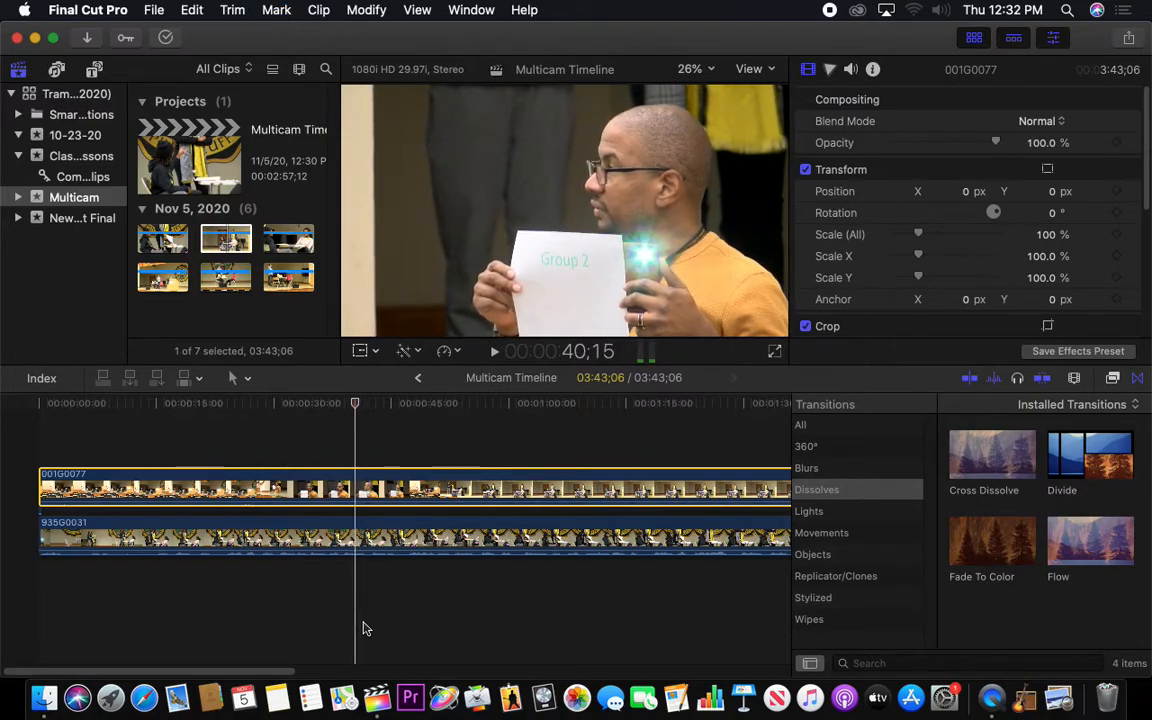
Play and step through 001G0077 from about 42 seconds to 45;15 to look for the last phone flash
{"action": "left_click_drag", "start_coordinate": [355, 405], "coordinate": [395, 414]}
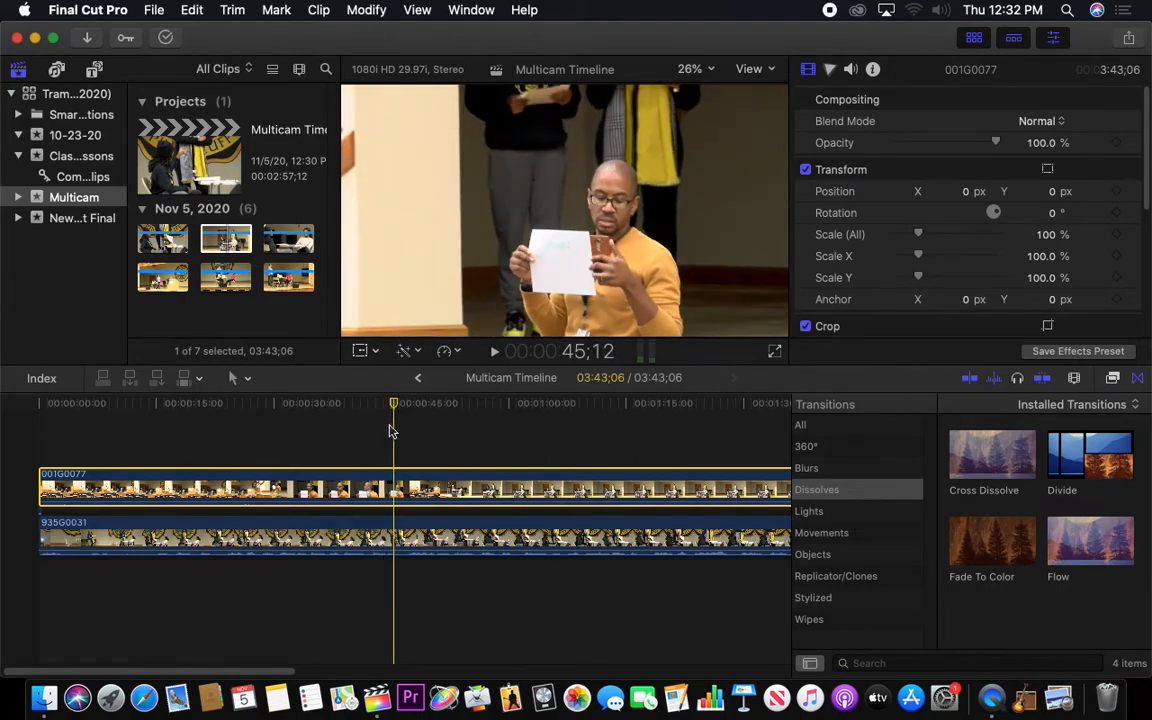
{"action": "key", "text": "space"}
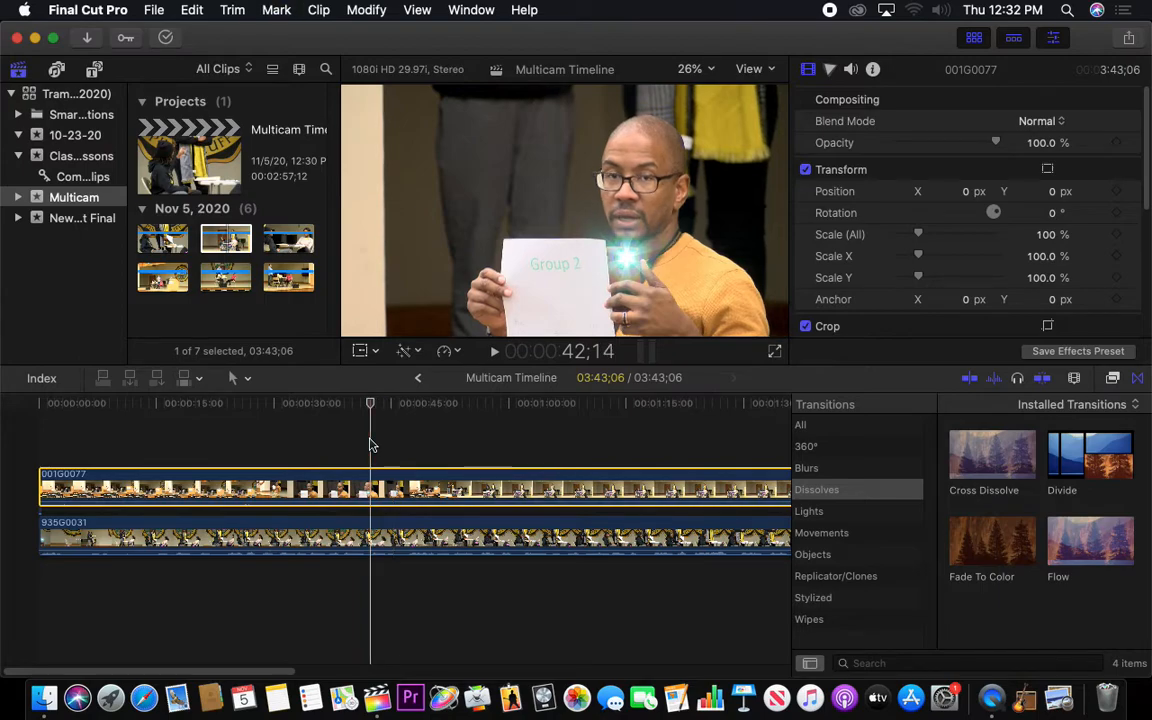
{"action": "key", "text": "Right"}
{"action": "key", "text": "Right"}
{"action": "key", "text": "Right"}
{"action": "key", "text": "Right"}
{"action": "key", "text": "Right"}
{"action": "key", "text": "Right"}
{"action": "key", "text": "Right"}
{"action": "key", "text": "Right"}
{"action": "key", "text": "Right"}
{"action": "key", "text": "Right"}
{"action": "key", "text": "Right"}
{"action": "key", "text": "Right"}
{"action": "key", "text": "Right"}
{"action": "key", "text": "Right"}
{"action": "key", "text": "Right"}
{"action": "key", "text": "Right"}
{"action": "key", "text": "Right"}
{"action": "key", "text": "Right"}
{"action": "key", "text": "Right"}
{"action": "key", "text": "Right"}
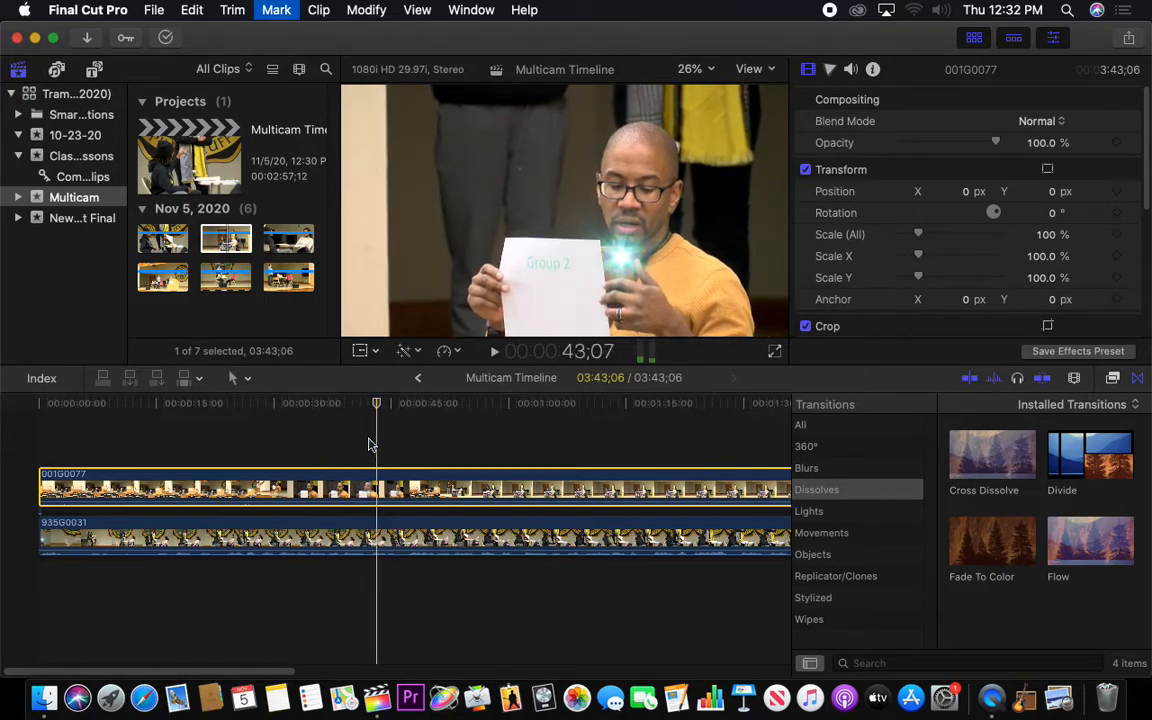
{"action": "key", "text": "Right"}
{"action": "key", "text": "Right"}
{"action": "key", "text": "Right"}
{"action": "key", "text": "Right"}
{"action": "key", "text": "Right"}
{"action": "key", "text": "Right"}
{"action": "key", "text": "Right"}
{"action": "key", "text": "Right"}
{"action": "key", "text": "Right"}
{"action": "key", "text": "Right"}
{"action": "key", "text": "space"}
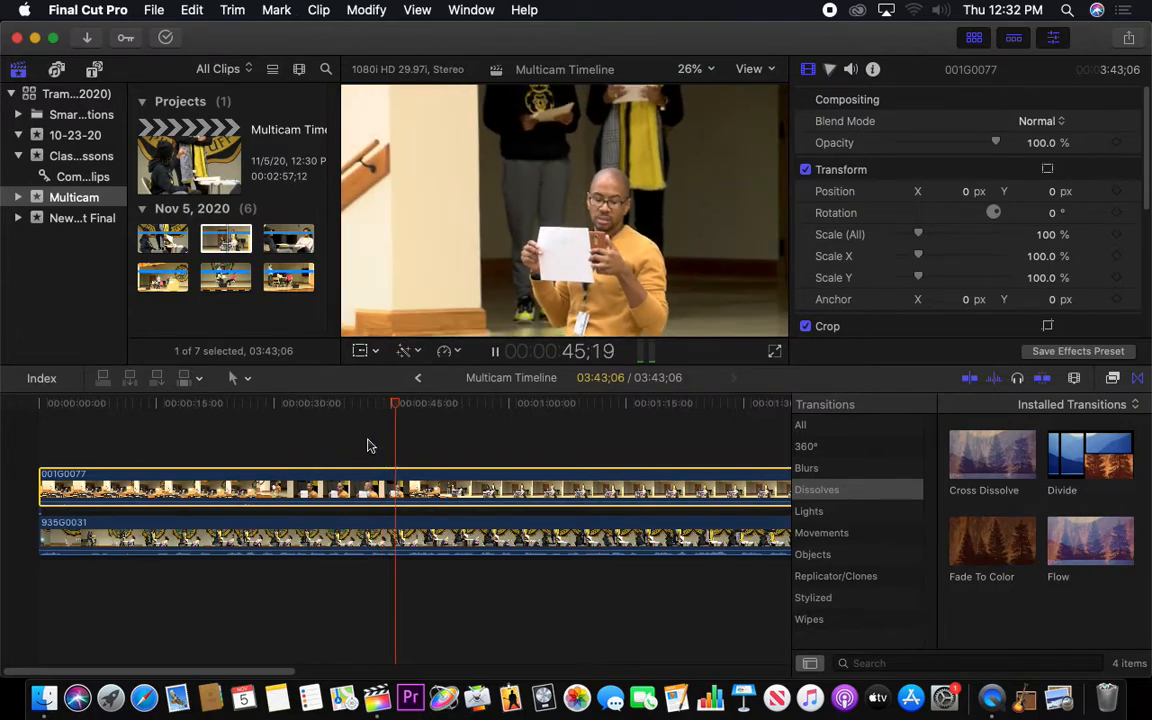
{"action": "key", "text": "space"}
{"action": "key", "text": "Left"}
{"action": "key", "text": "Left"}
{"action": "key", "text": "Left"}
{"action": "key", "text": "Right"}
{"action": "key", "text": "Right"}
{"action": "key", "text": "Right"}
{"action": "key", "text": "Right"}
{"action": "key", "text": "Right"}
{"action": "key", "text": "Right"}
{"action": "key", "text": "Right"}
{"action": "key", "text": "Right"}
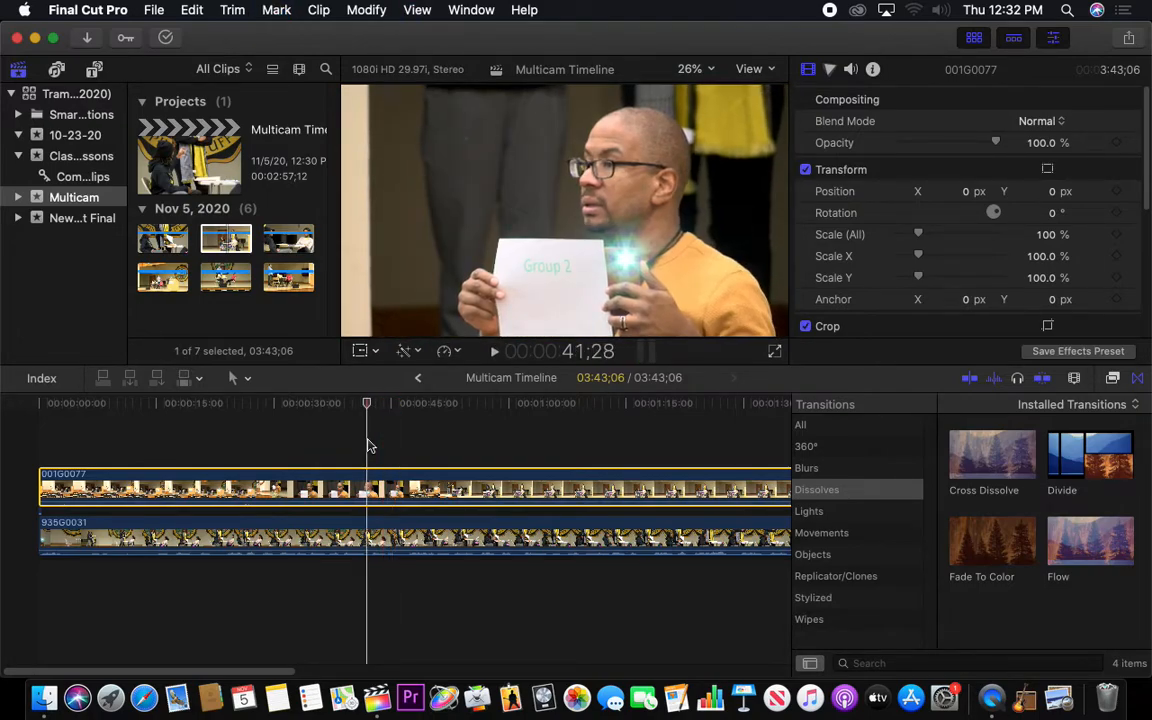
{"action": "key", "text": "space"}
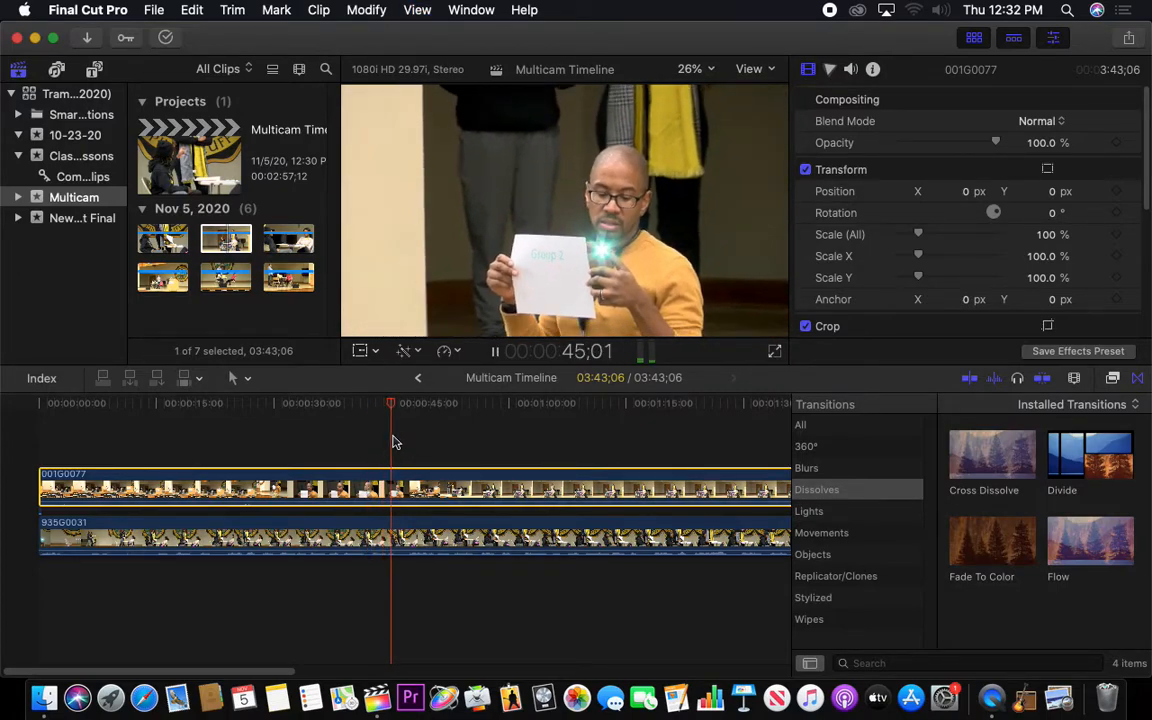
{"action": "key", "text": "space"}
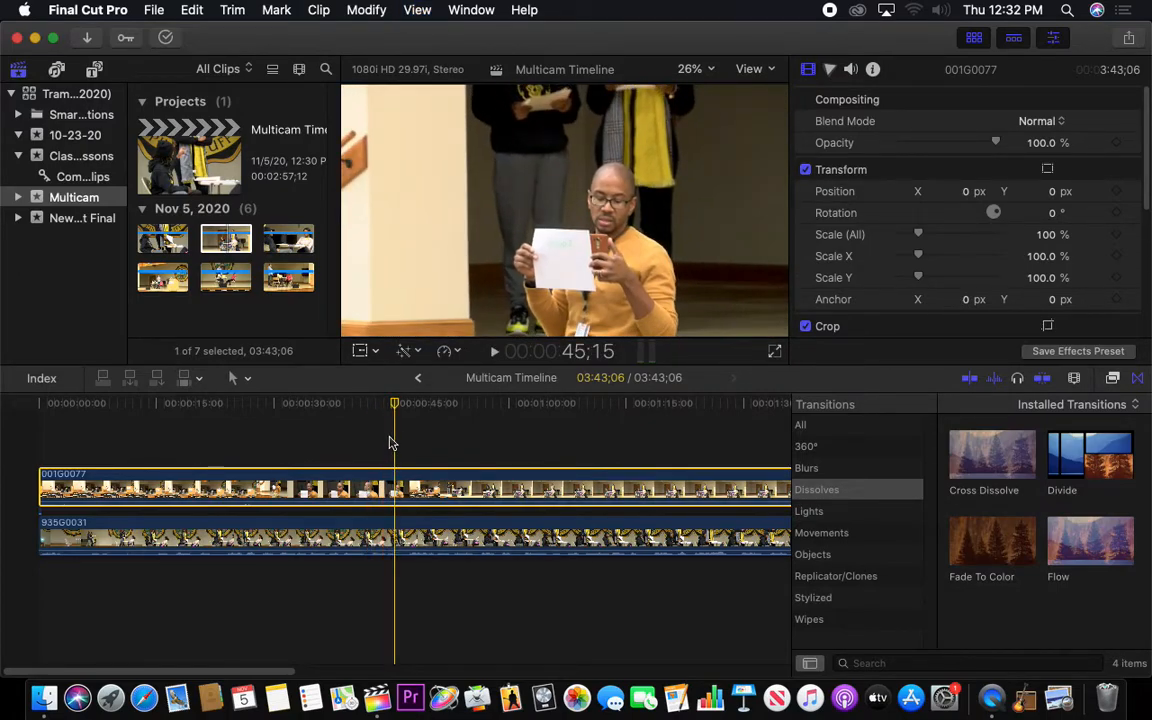
Split 001G0077 at the last phone flash at 45;12 and delete the part before the cut
{"action": "key", "text": "Left"}
{"action": "key", "text": "Left"}
{"action": "key", "text": "Left"}
{"action": "key", "text": "Left"}
{"action": "key", "text": "Right"}
{"action": "key", "text": "Right"}
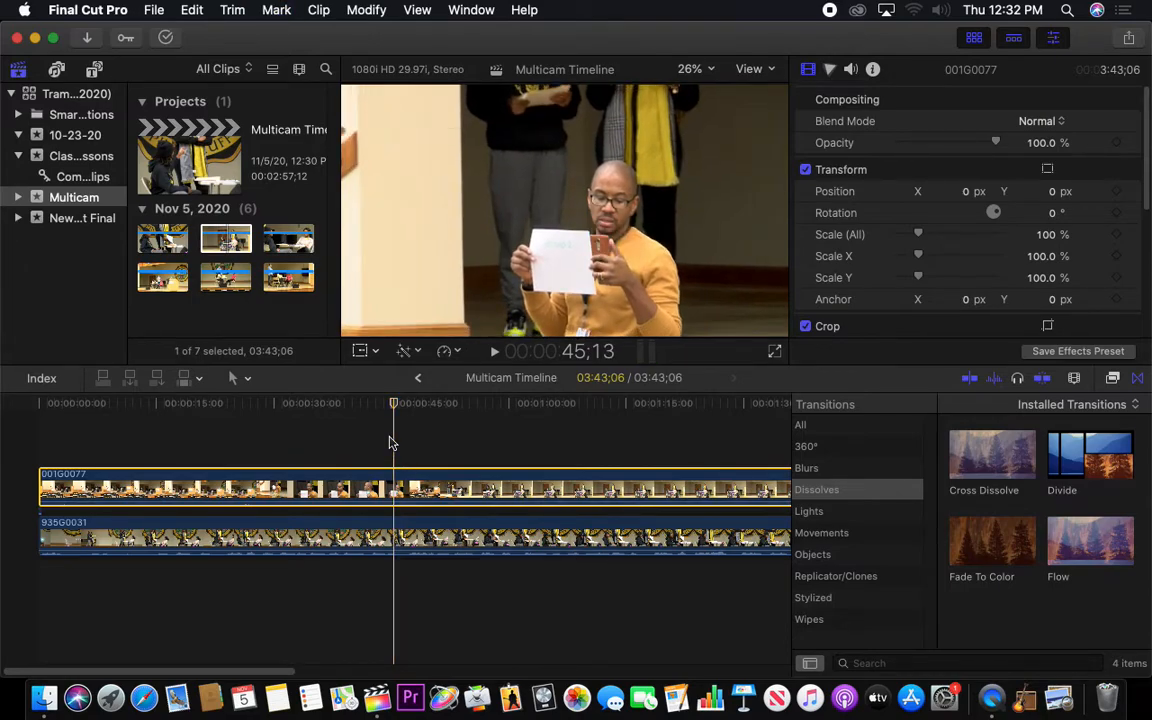
{"action": "key", "text": "Left"}
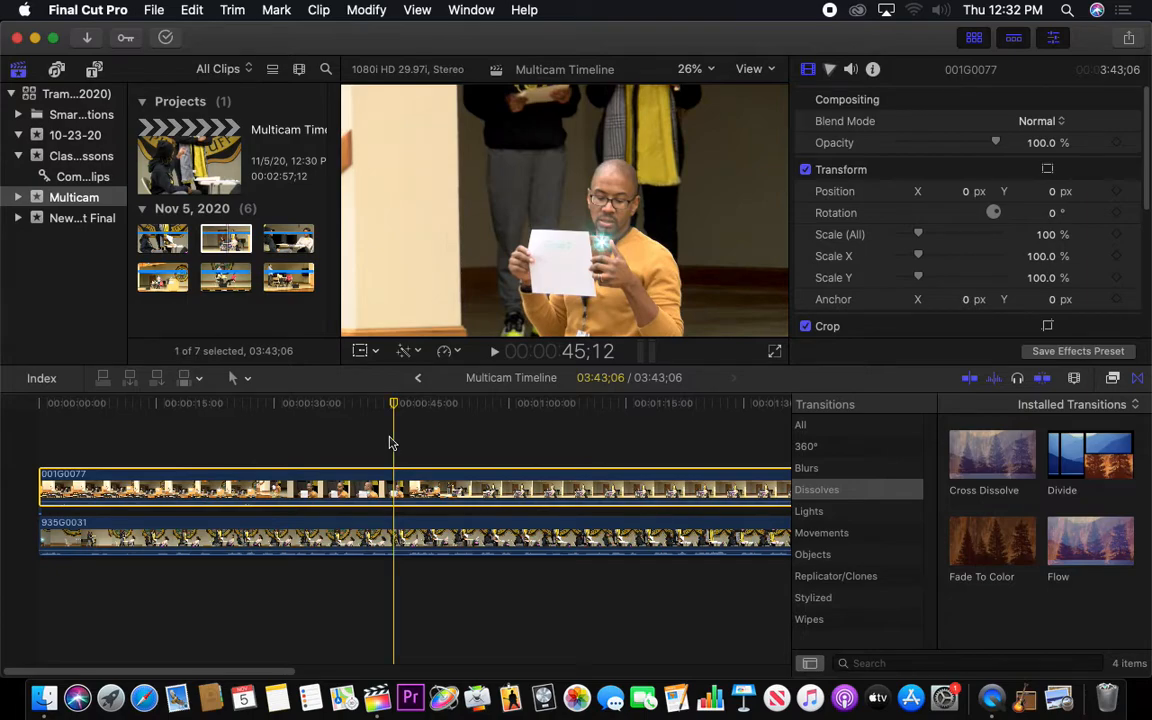
{"action": "key", "text": "b"}
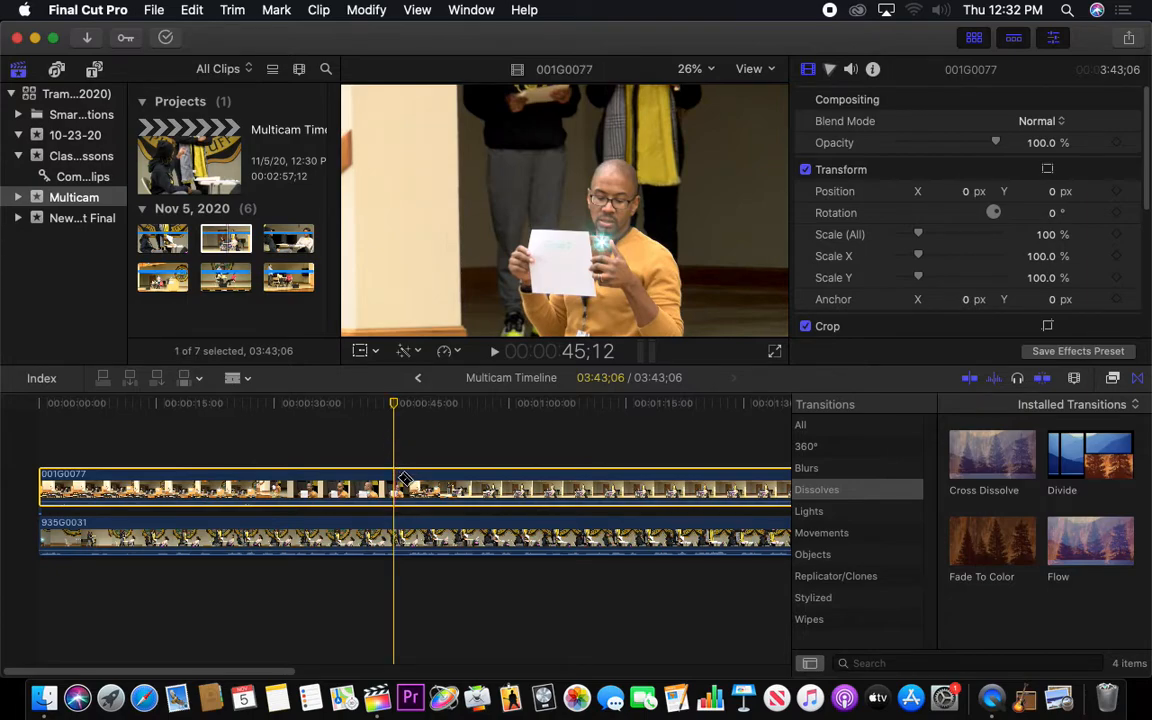
{"action": "left_click", "coordinate": [398, 483]}
{"action": "key", "text": "a"}
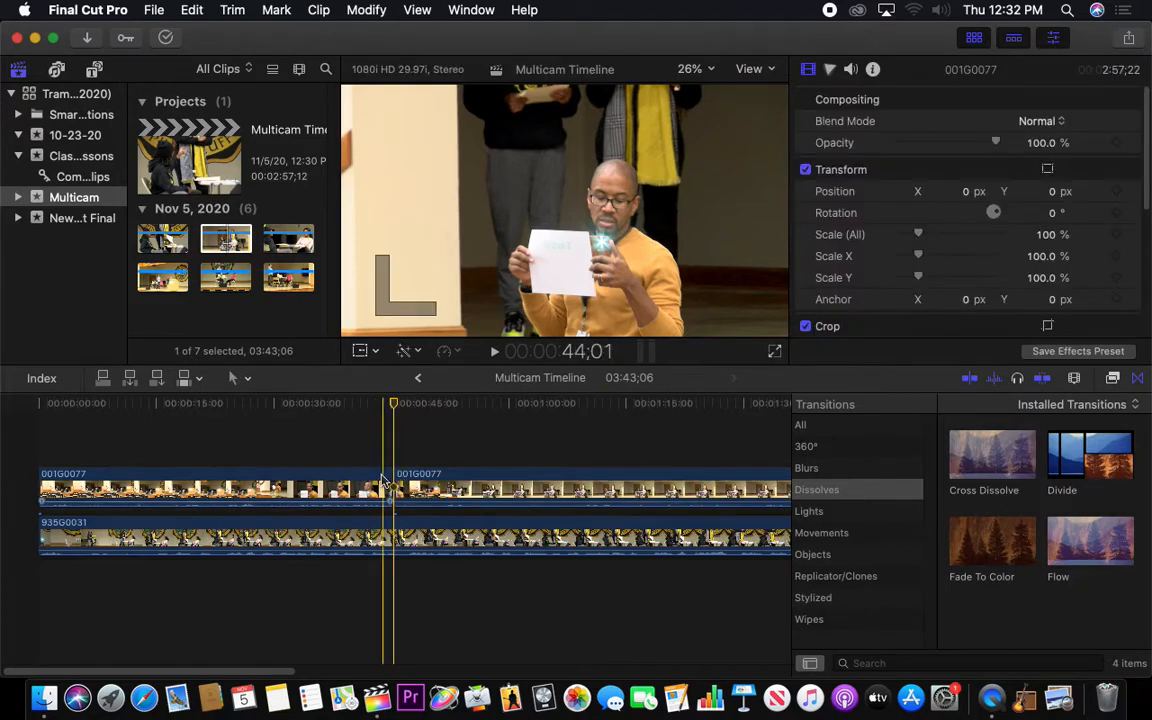
{"action": "left_click", "coordinate": [358, 480]}
{"action": "key", "text": "Delete"}
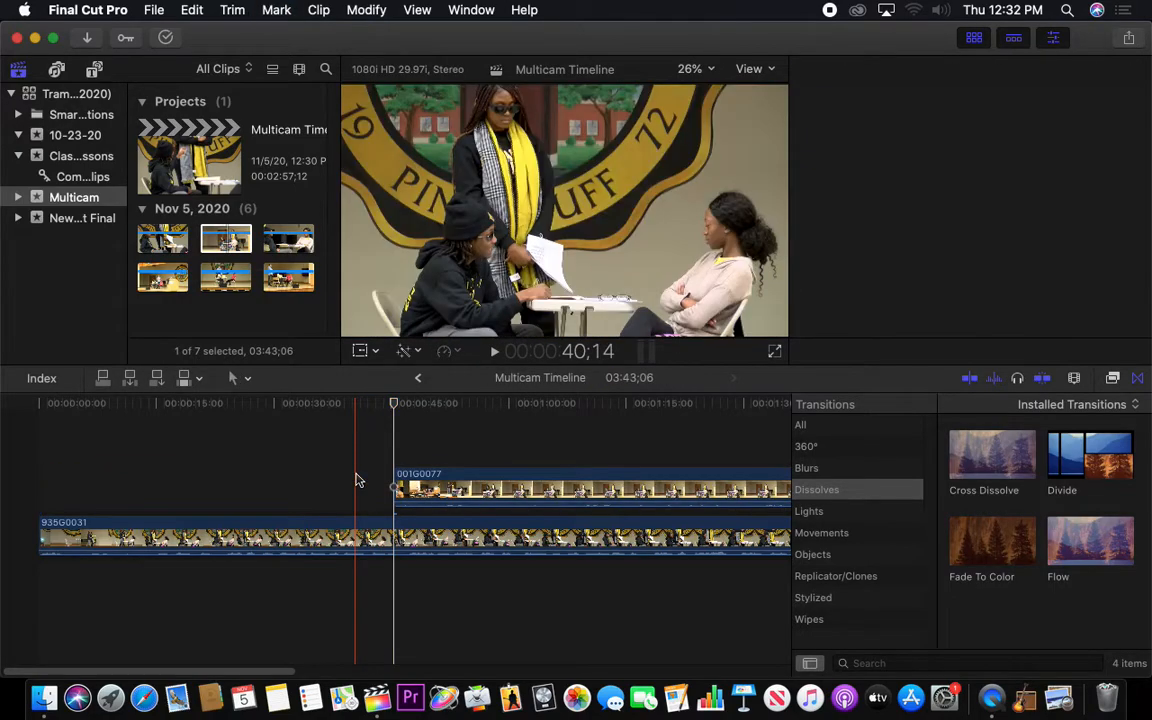
Move the remaining 001G0077 clip to the start of the timeline above 935G0031 and return the playhead to the beginning
{"action": "left_click_drag", "start_coordinate": [460, 478], "coordinate": [88, 480]}
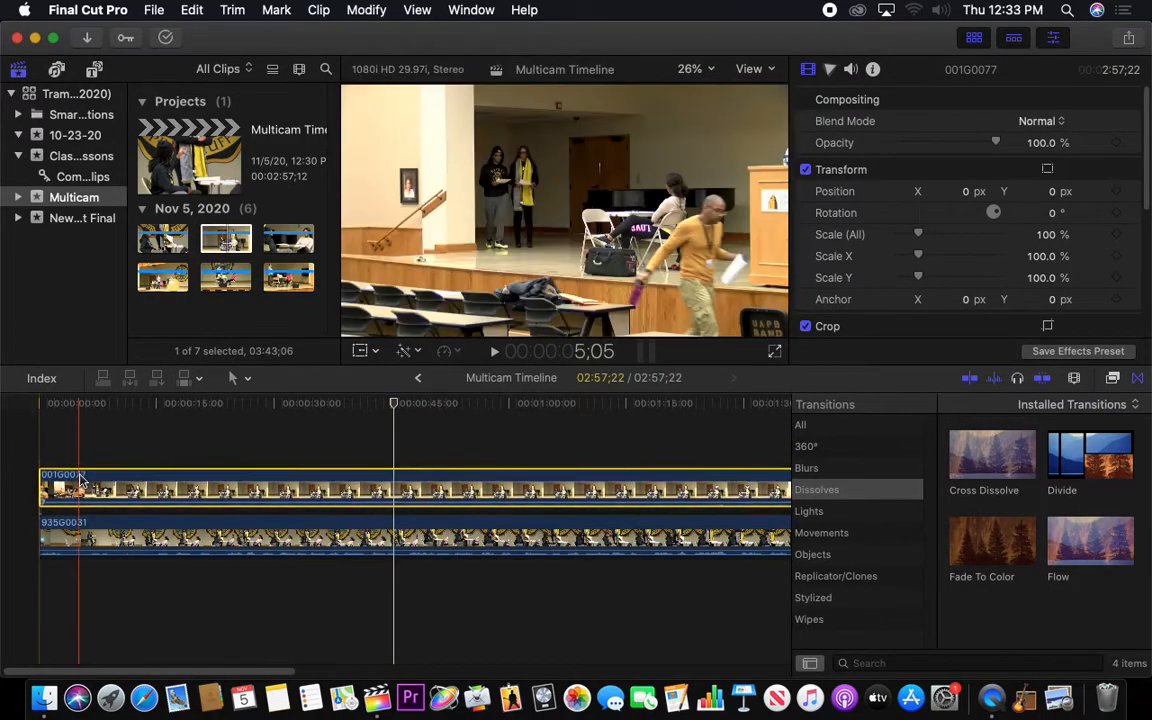
{"action": "left_click", "coordinate": [25, 407]}
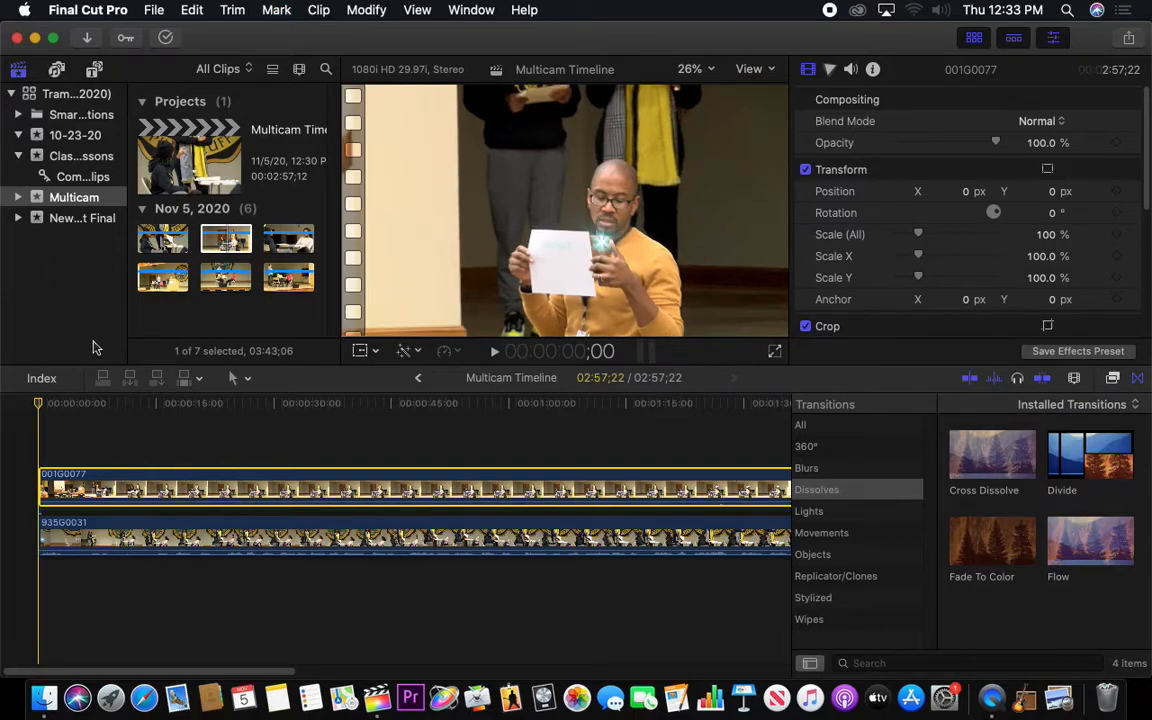
Compare where the two stacked clips end in the timeline, and go back to the start
{"action": "left_click", "coordinate": [225, 238]}
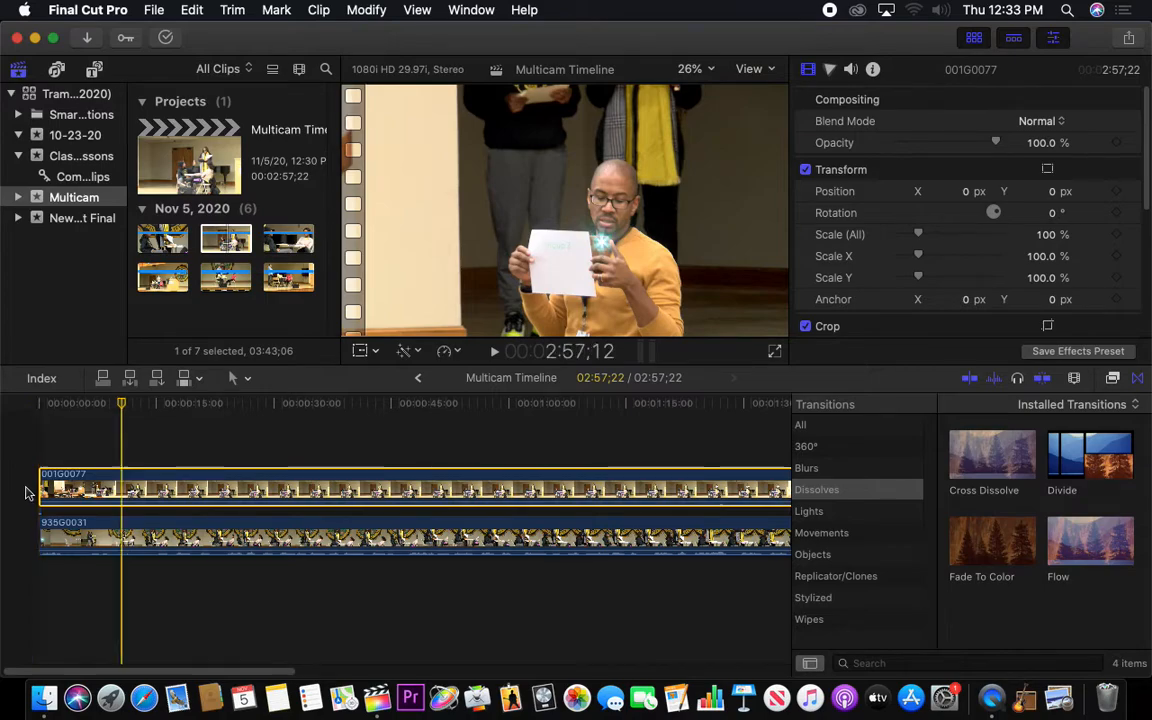
{"action": "key", "text": "End"}
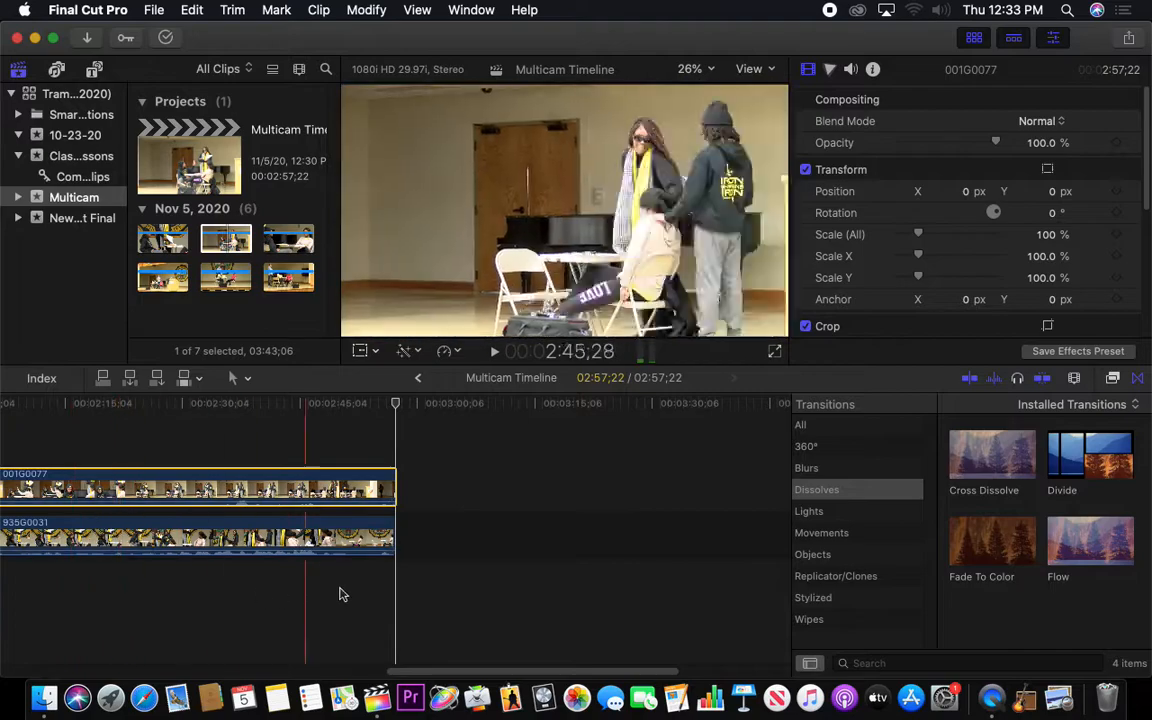
{"action": "scroll", "coordinate": [415, 496], "scroll_direction": "left", "scroll_amount": 3}
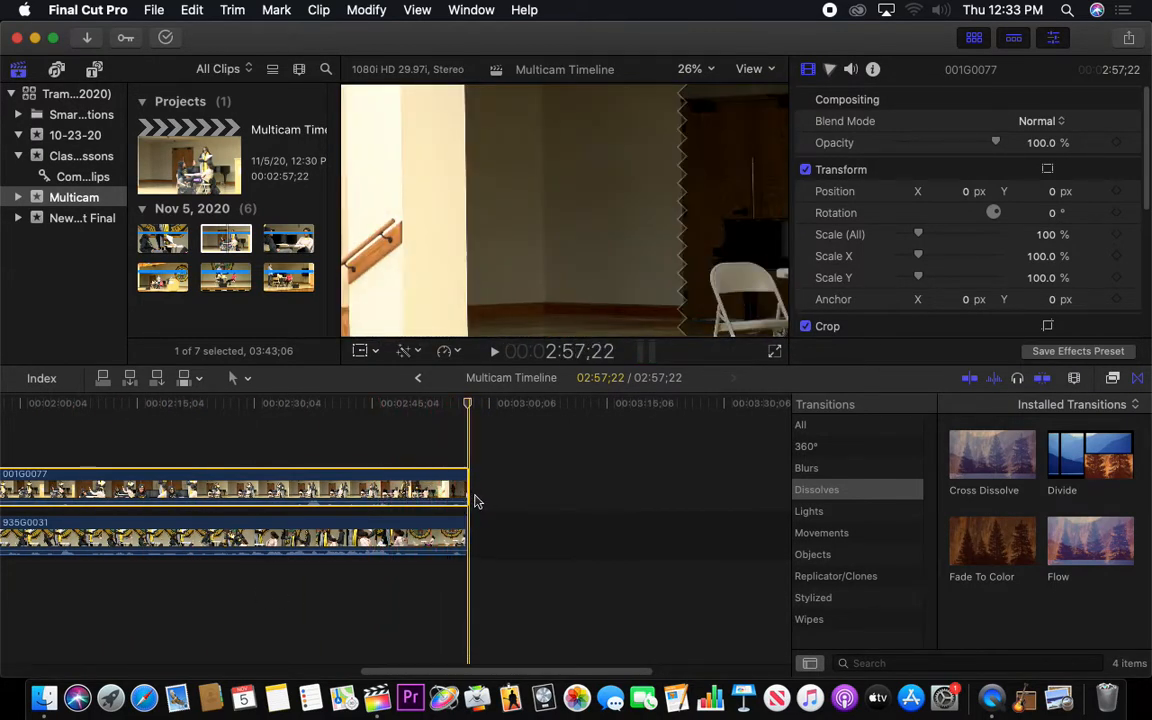
{"action": "key", "text": "Home"}
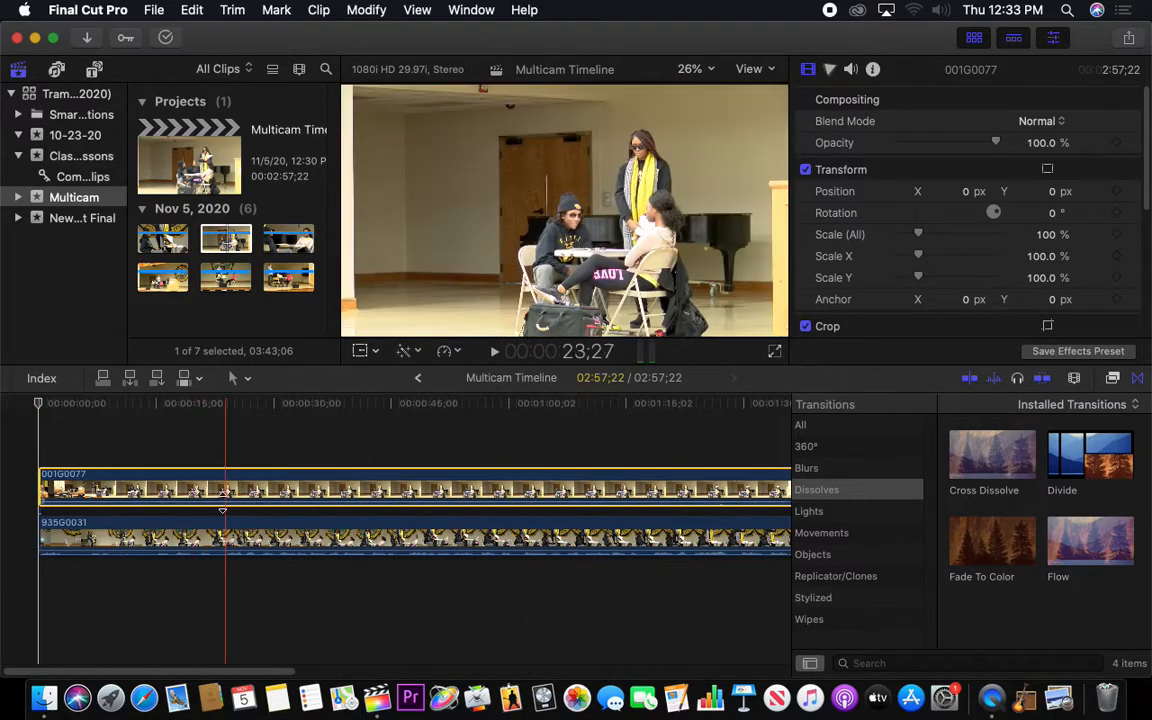
Add the 936G0182 clip from the browser to the start of the timeline, stacked above 001G0077
{"action": "left_click", "coordinate": [286, 245]}
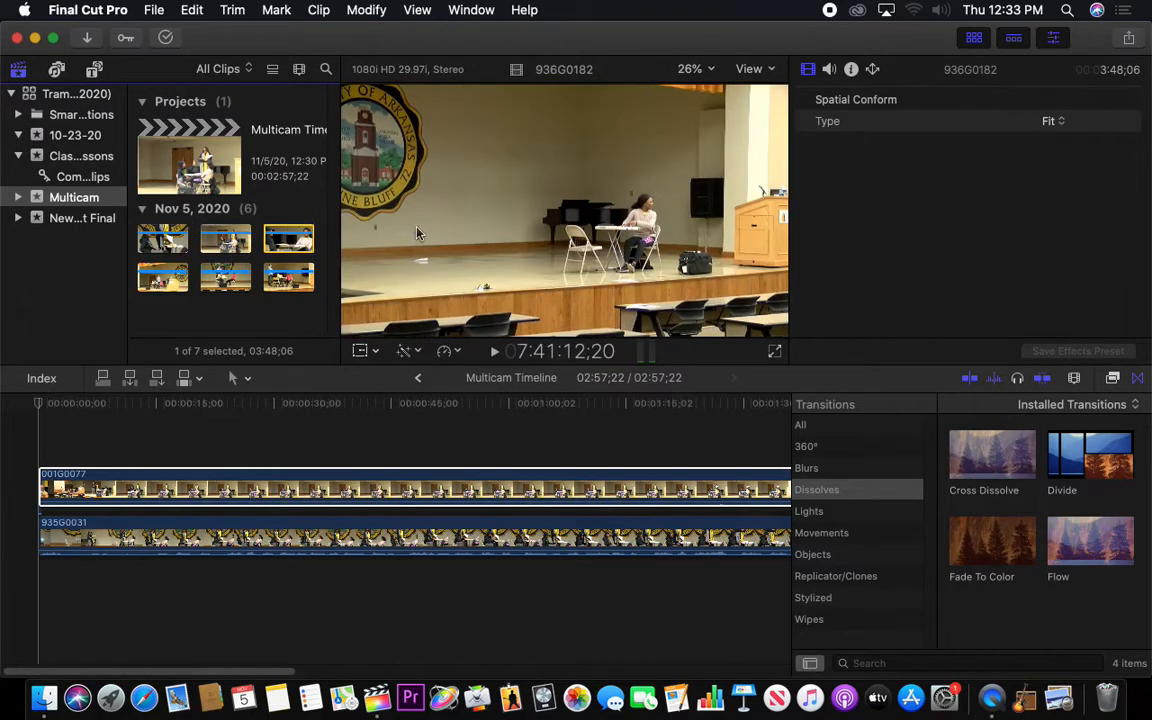
{"action": "left_click", "coordinate": [255, 441]}
{"action": "left_click", "coordinate": [541, 222]}
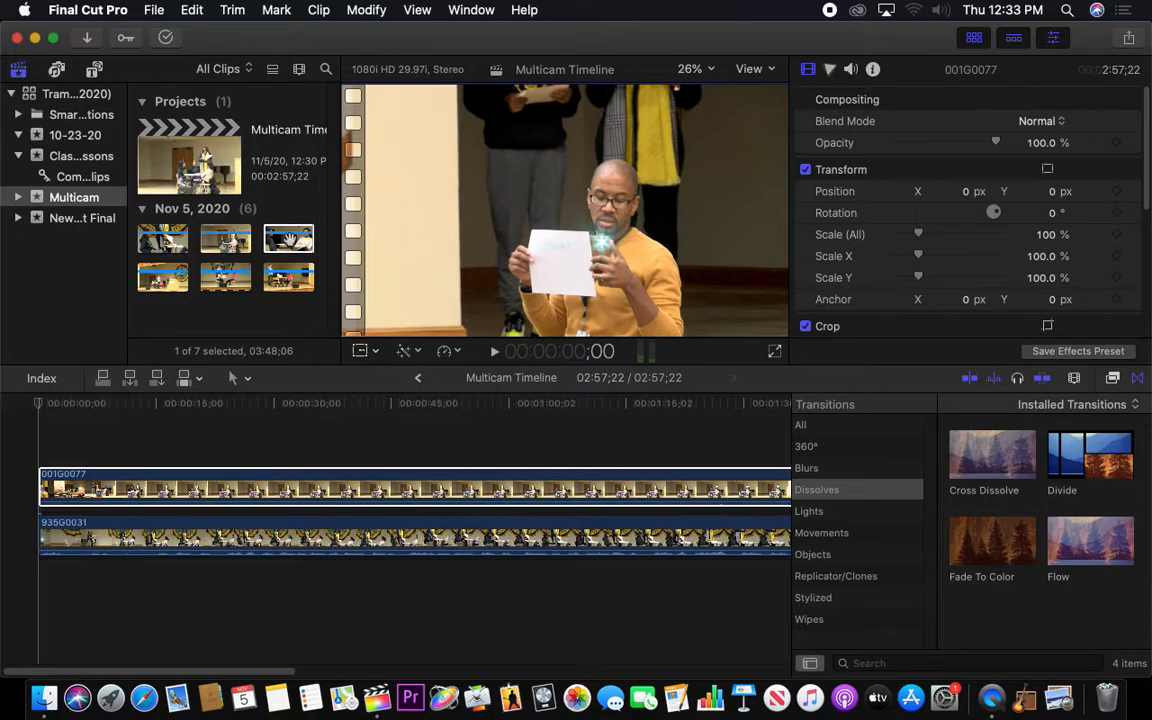
{"action": "left_click_drag", "start_coordinate": [282, 238], "coordinate": [40, 428]}
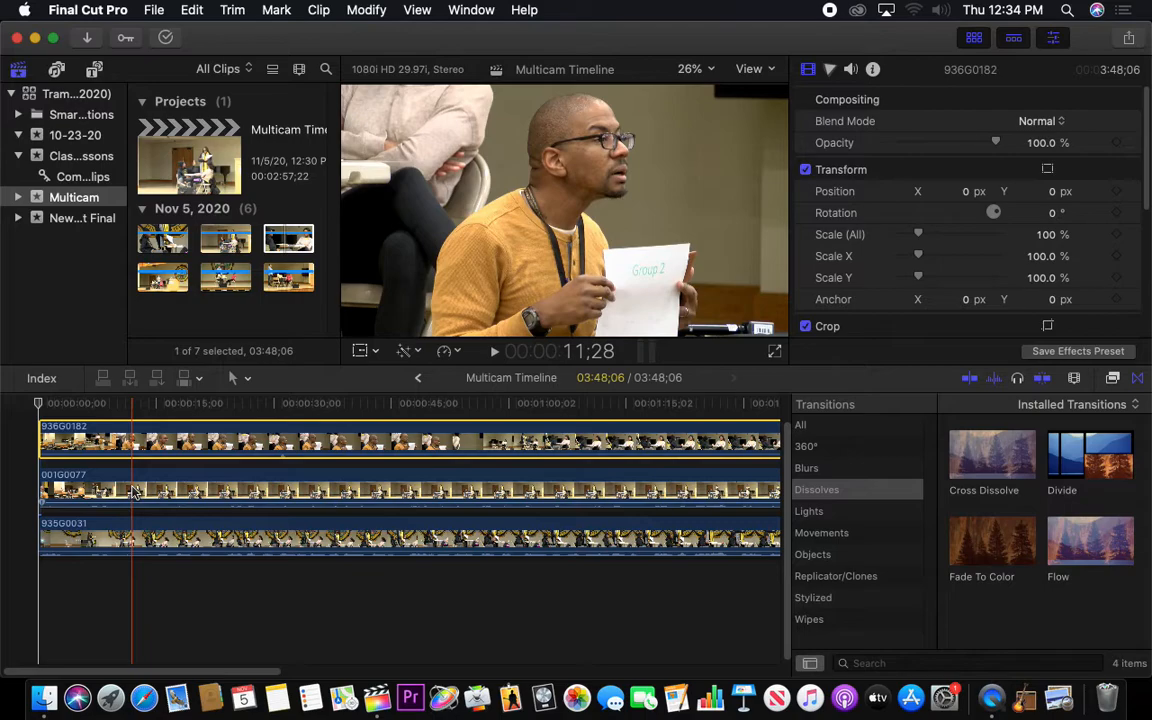
{"action": "left_click", "coordinate": [117, 535]}
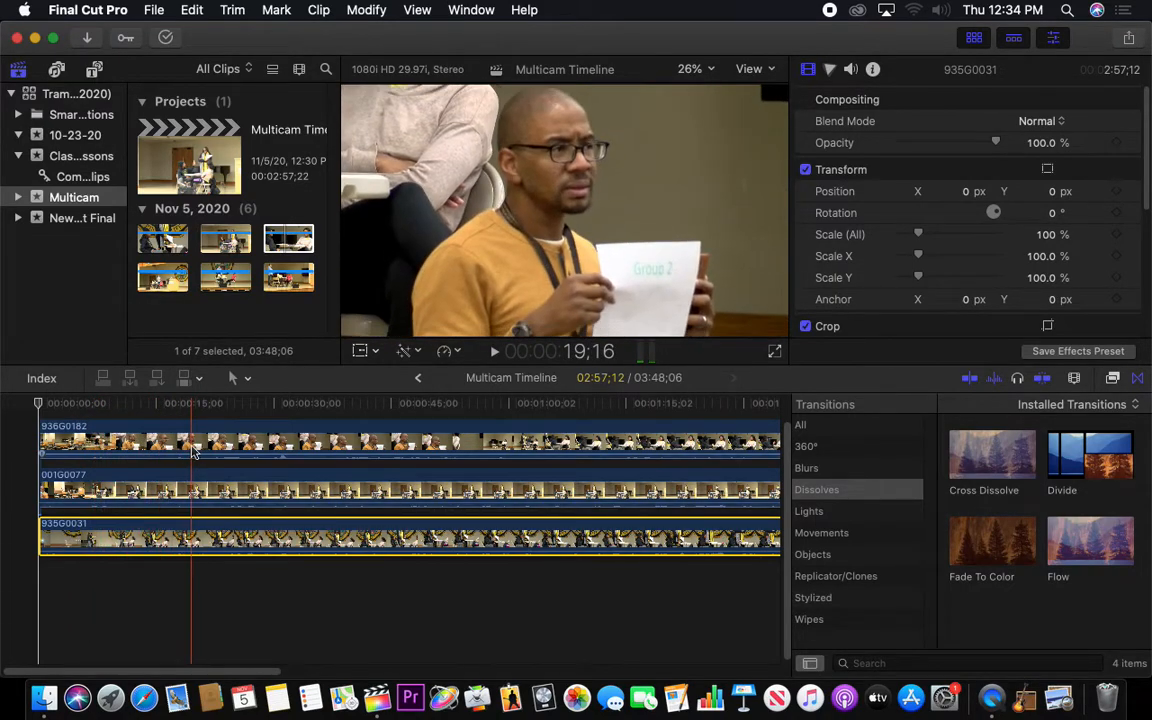
{"action": "left_click", "coordinate": [244, 431]}
{"action": "left_click", "coordinate": [238, 484]}
{"action": "left_click", "coordinate": [340, 537]}
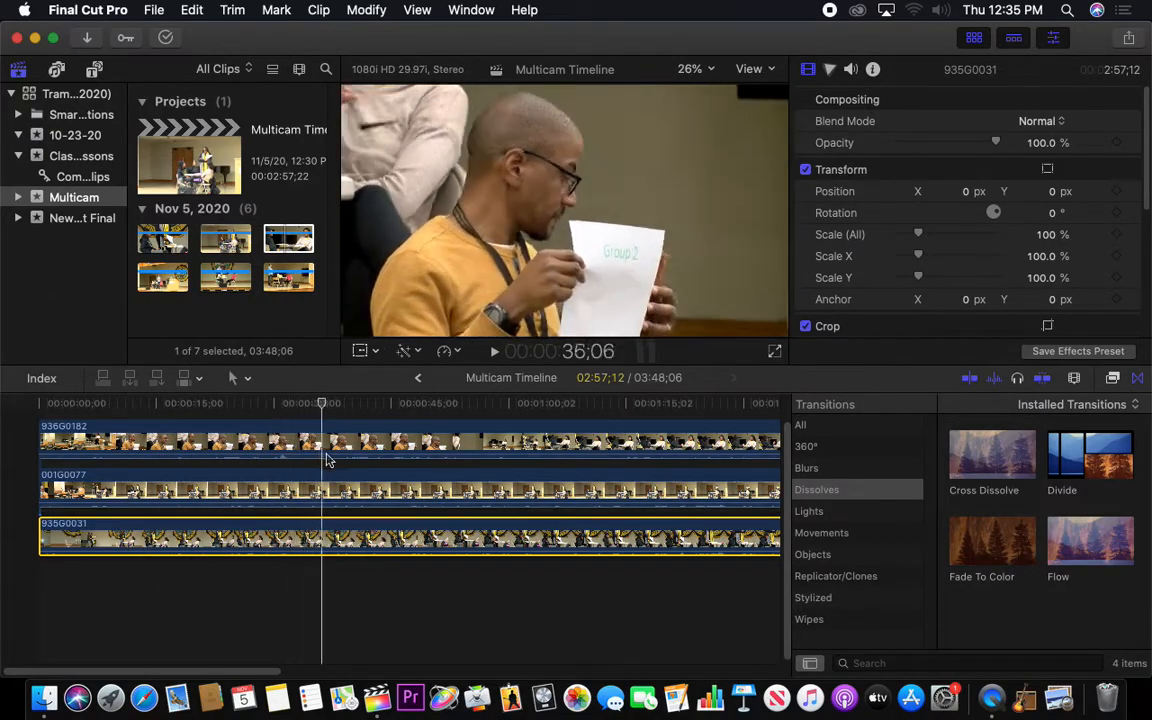
Play and step through 936G0182 from about 47 seconds to 50;16 to look for the last phone flash
{"action": "left_click_drag", "start_coordinate": [413, 470], "coordinate": [408, 472]}
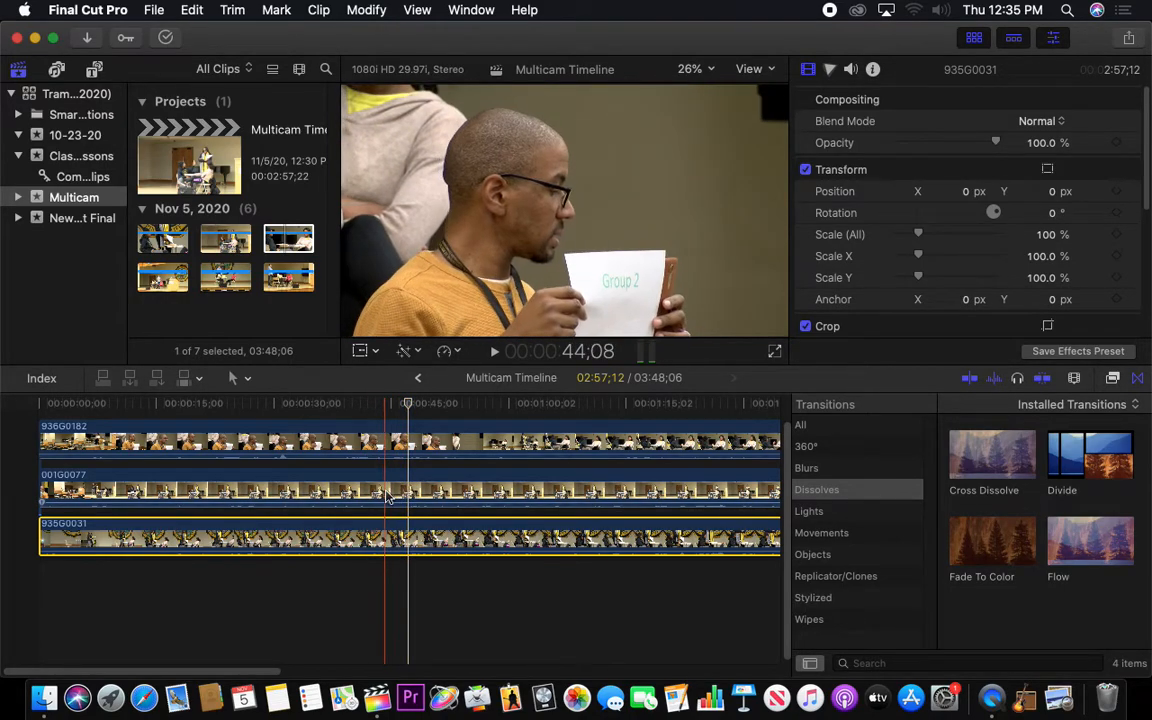
{"action": "key", "text": "Left"}
{"action": "key", "text": "Left"}
{"action": "key", "text": "Left"}
{"action": "key", "text": "Left"}
{"action": "key", "text": "Left"}
{"action": "key", "text": "Left"}
{"action": "key", "text": "Left"}
{"action": "key", "text": "Left"}
{"action": "key", "text": "Left"}
{"action": "key", "text": "Left"}
{"action": "key", "text": "Left"}
{"action": "key", "text": "Left"}
{"action": "key", "text": "Left"}
{"action": "key", "text": "Left"}
{"action": "key", "text": "Left"}
{"action": "key", "text": "Left"}
{"action": "key", "text": "Left"}
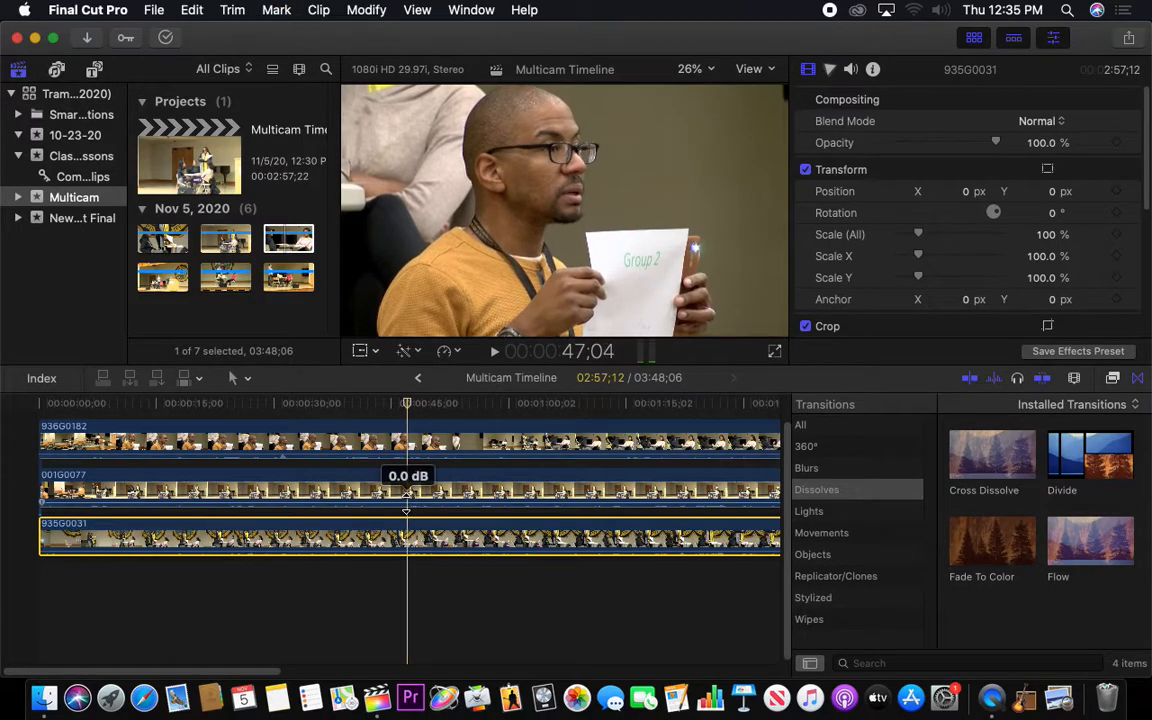
{"action": "key", "text": "space"}
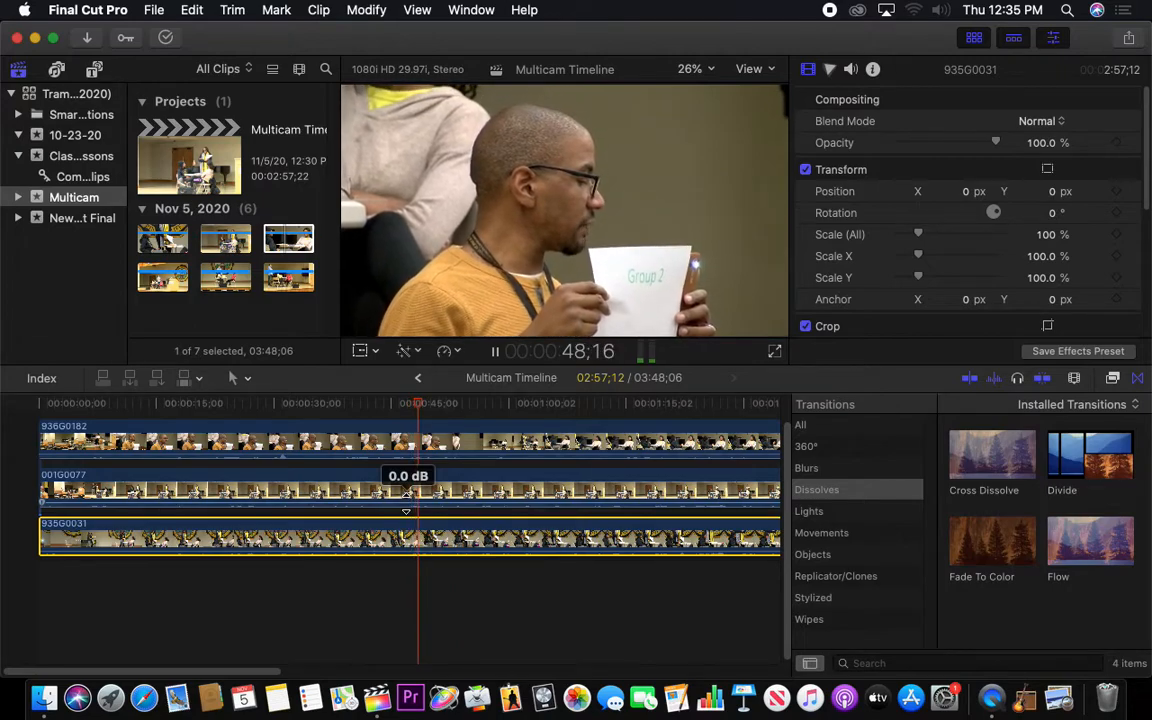
{"action": "key", "text": "space"}
{"action": "key", "text": "Left"}
{"action": "key", "text": "Left"}
{"action": "key", "text": "Left"}
{"action": "key", "text": "Left"}
{"action": "key", "text": "Left"}
{"action": "key", "text": "Left"}
{"action": "key", "text": "Left"}
{"action": "key", "text": "Left"}
{"action": "key", "text": "Left"}
{"action": "key", "text": "Left"}
{"action": "key", "text": "Left"}
{"action": "key", "text": "Left"}
{"action": "key", "text": "Left"}
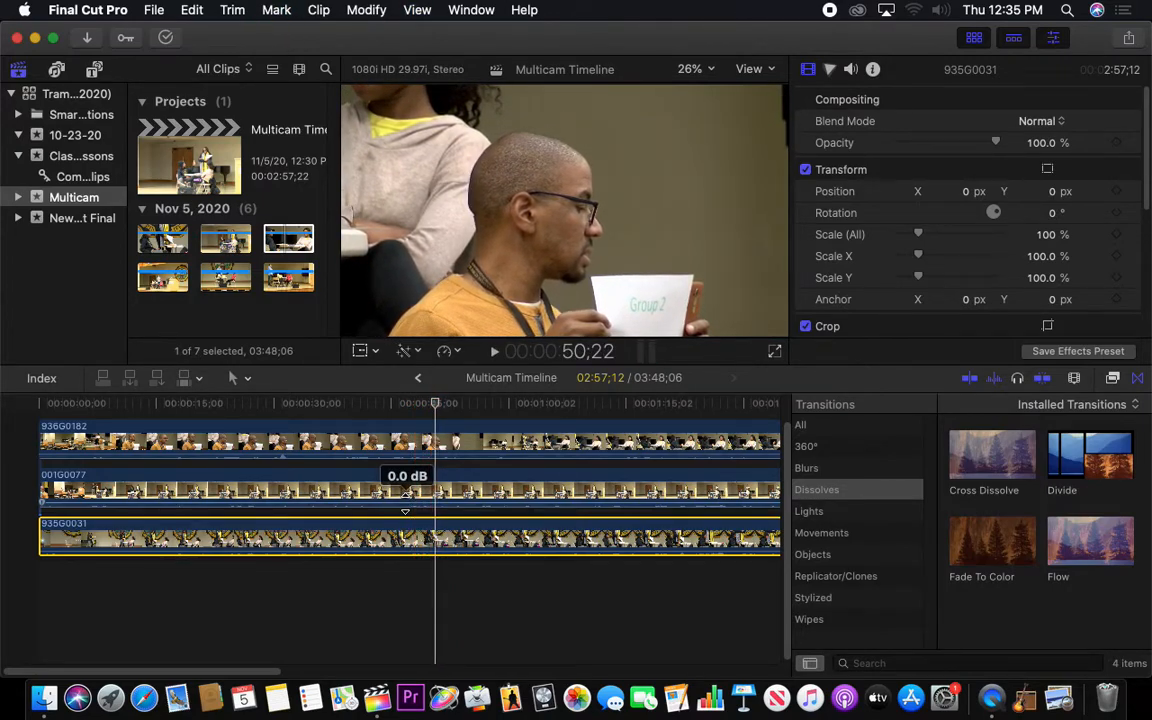
{"action": "key", "text": "Right"}
{"action": "key", "text": "Right"}
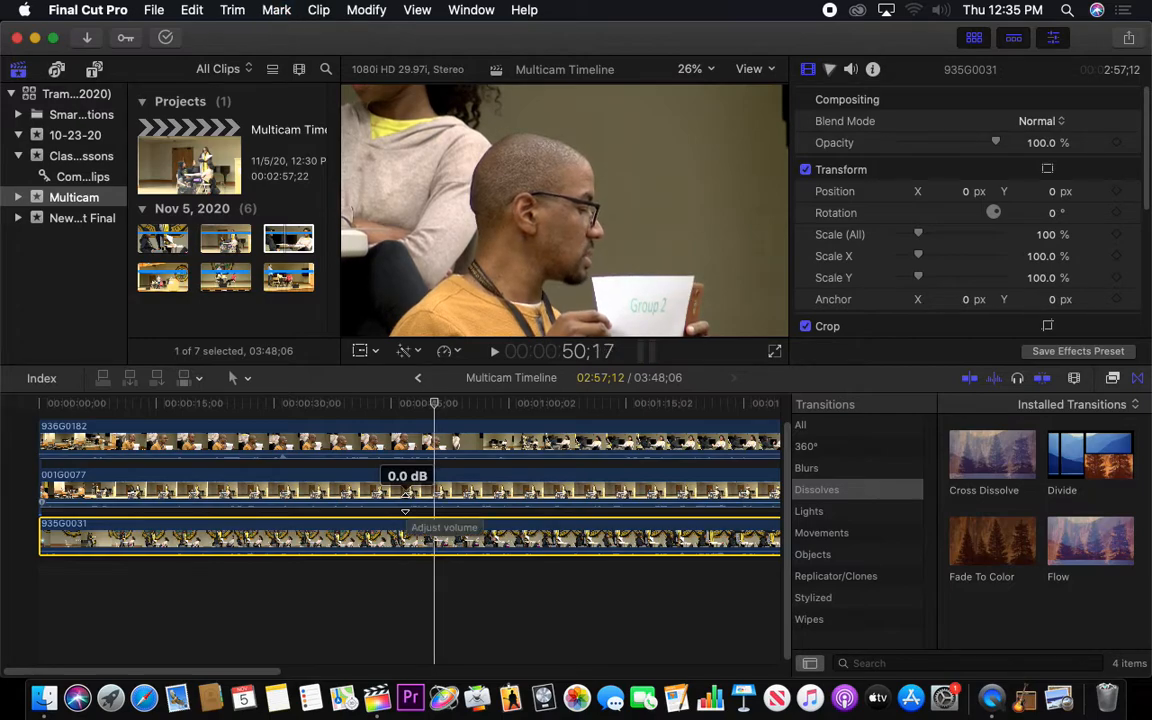
{"action": "key", "text": "Left"}
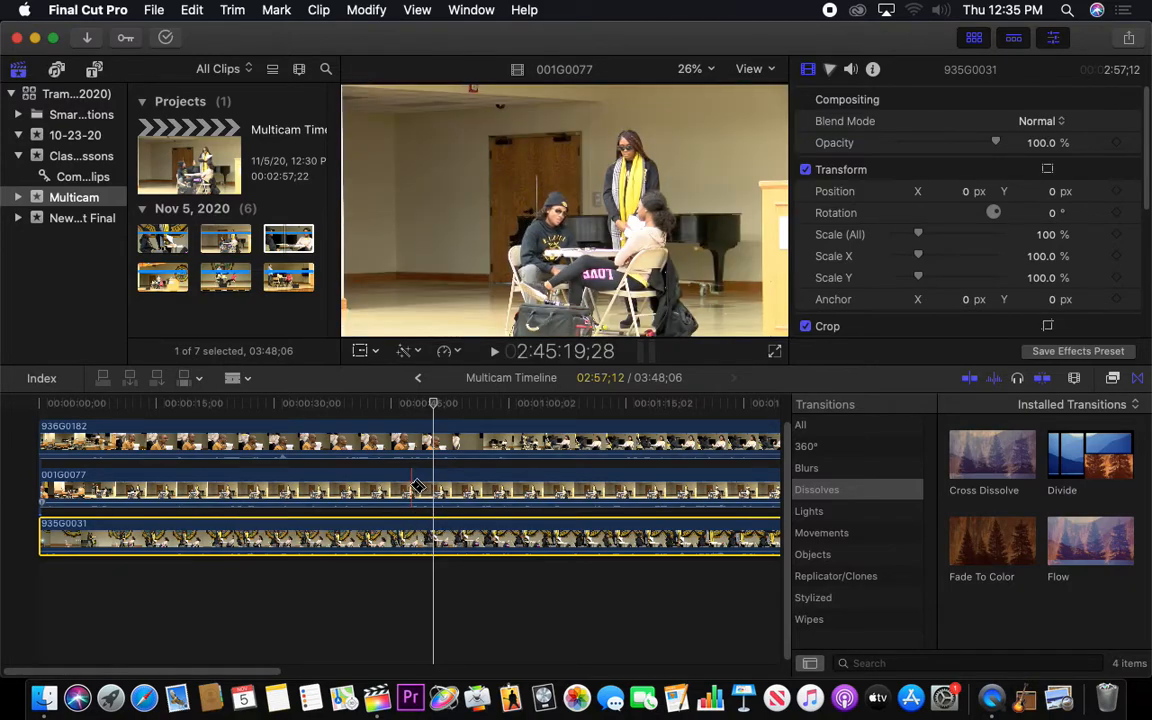
Split 936G0182 at the last phone flash at 50;16 and delete the part before the cut
{"action": "left_click", "coordinate": [434, 438]}
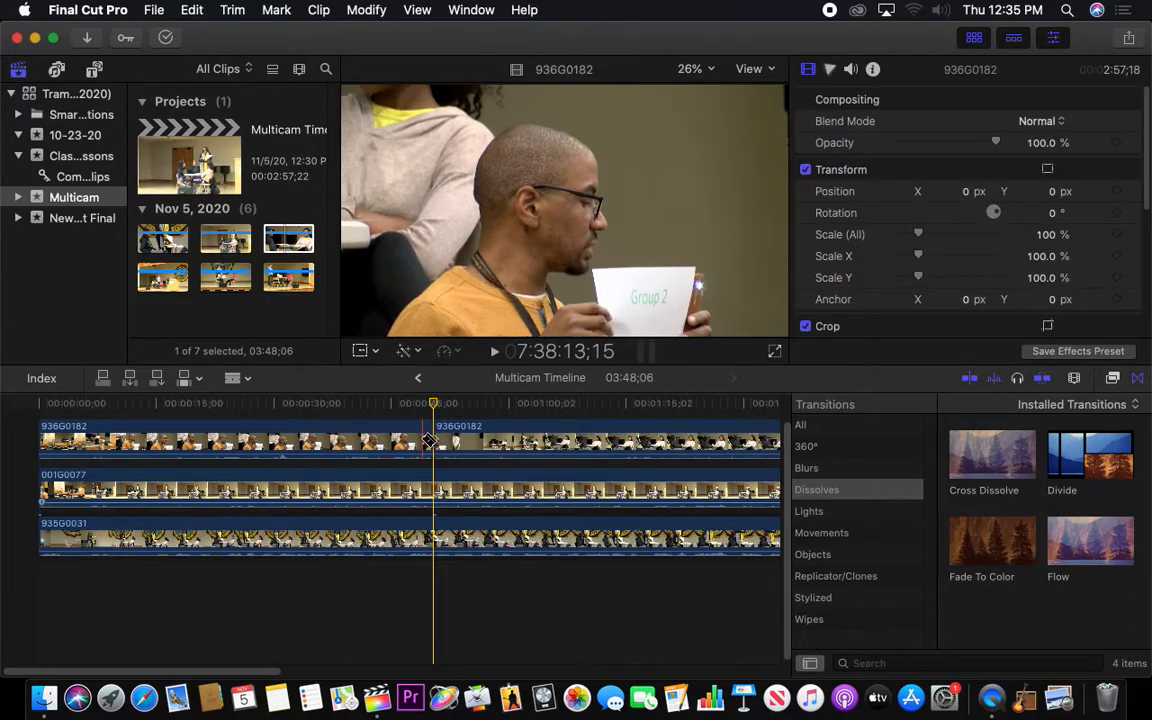
{"action": "key", "text": "a"}
{"action": "left_click", "coordinate": [398, 440]}
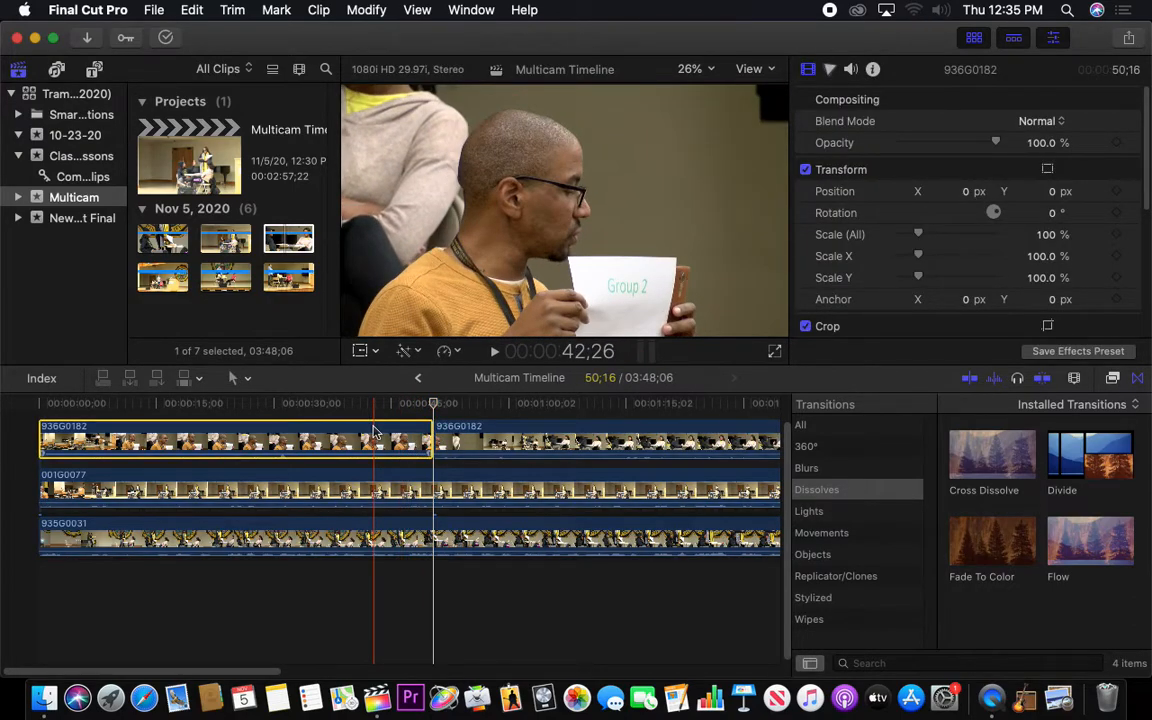
{"action": "key", "text": "Delete"}
Move the remaining 936G0182 clip to the start of the timeline above 001G0077 and place the playhead at about 9 seconds
{"action": "left_click_drag", "start_coordinate": [500, 440], "coordinate": [113, 428]}
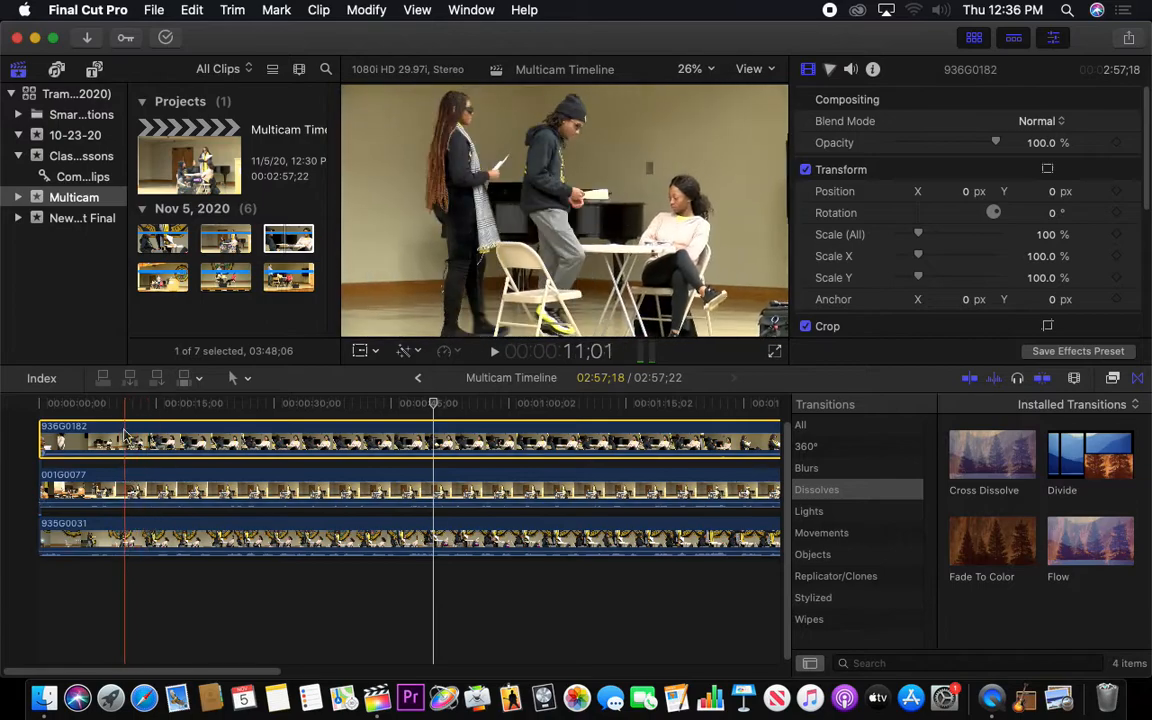
{"action": "left_click", "coordinate": [111, 403]}
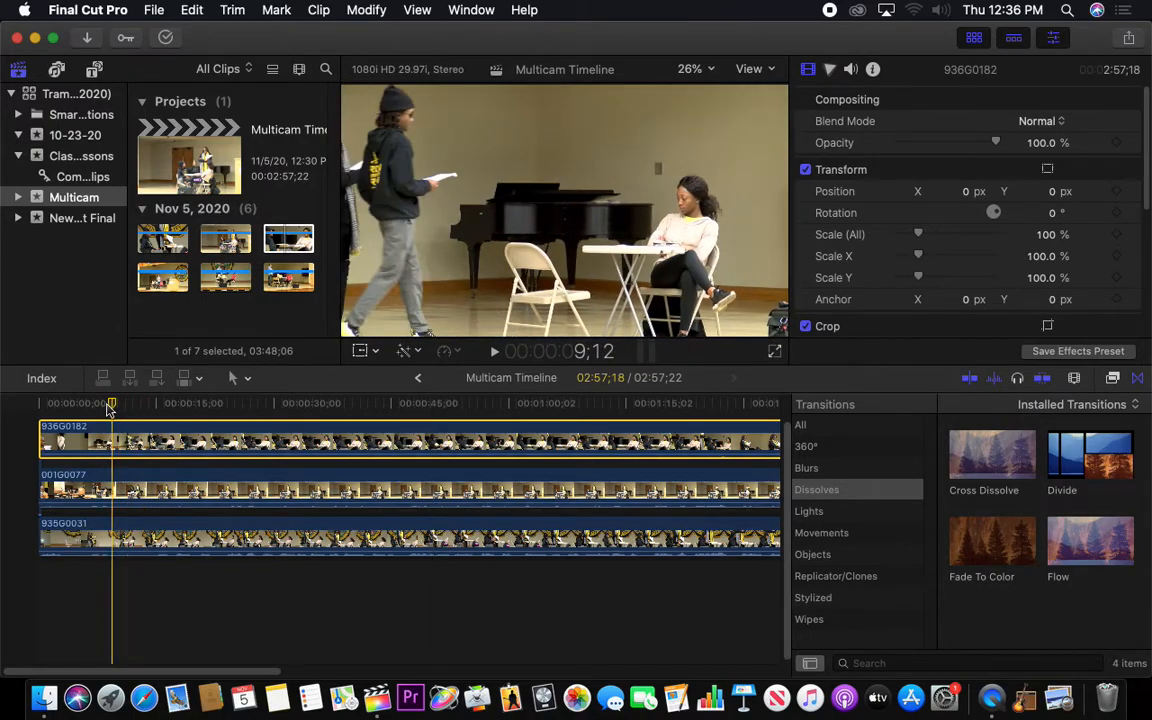
{"action": "left_click", "coordinate": [115, 484]}
{"action": "left_click", "coordinate": [107, 440]}
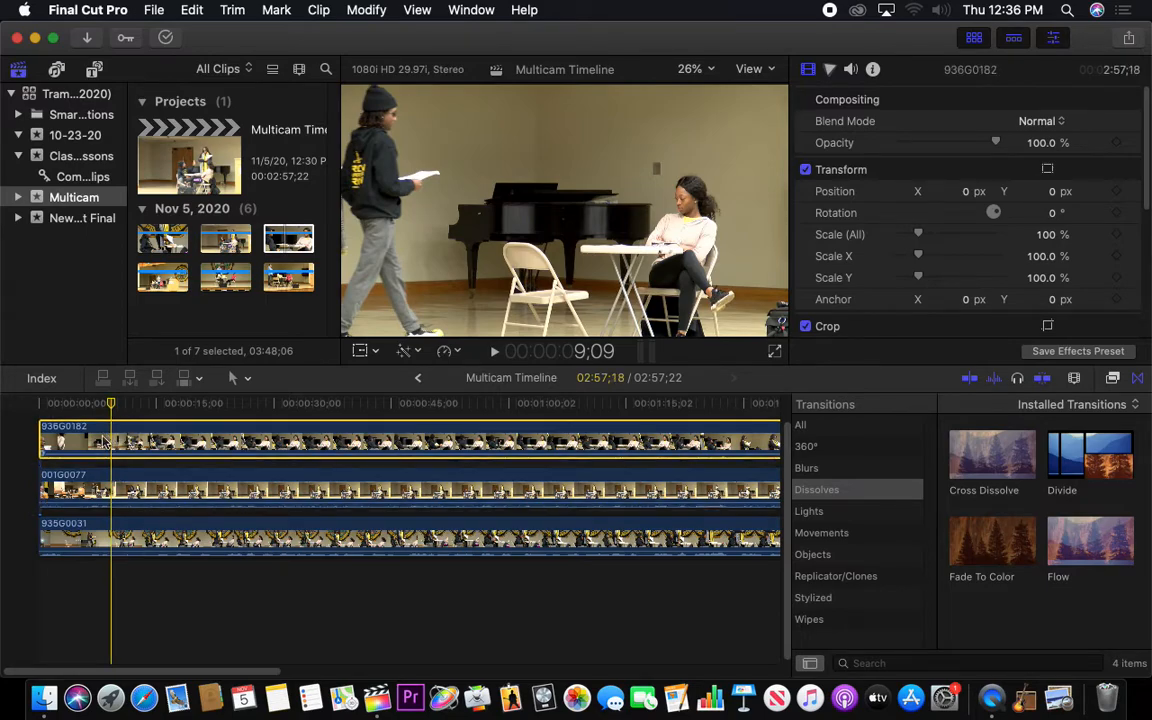
Disable 936G0182 and 001G0077 one after the other to view the camera angles underneath, and re-enable both clips
{"action": "key", "text": "v"}
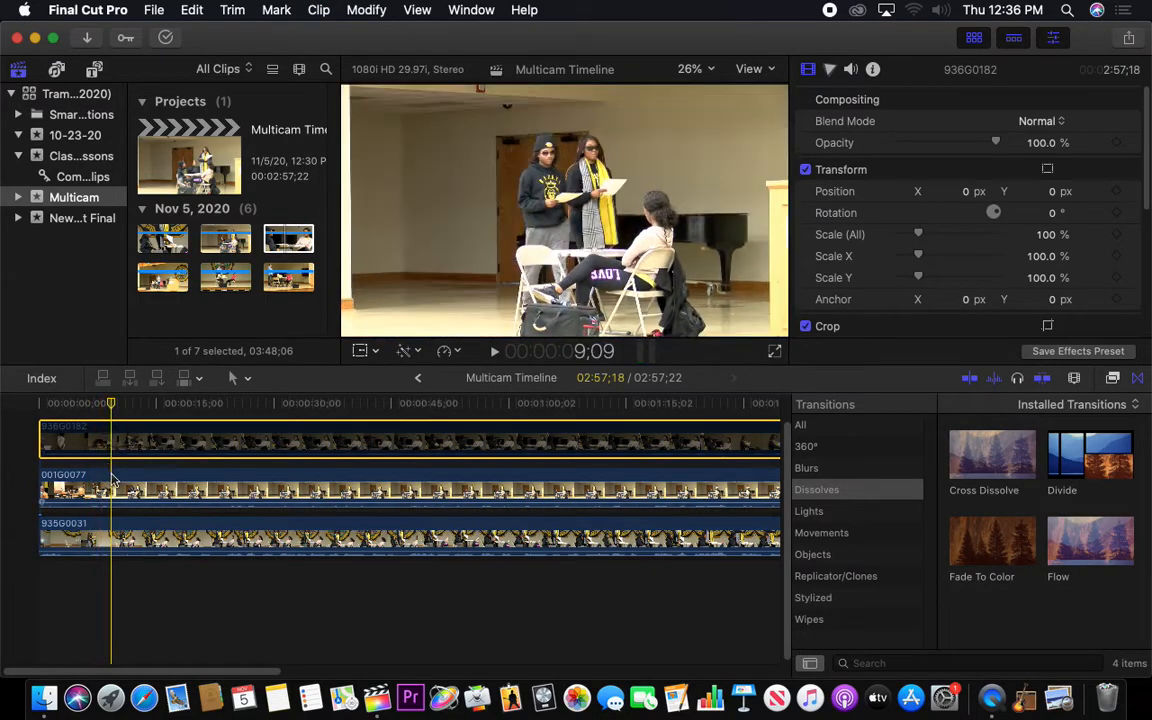
{"action": "left_click", "coordinate": [145, 480]}
{"action": "key", "text": "v"}
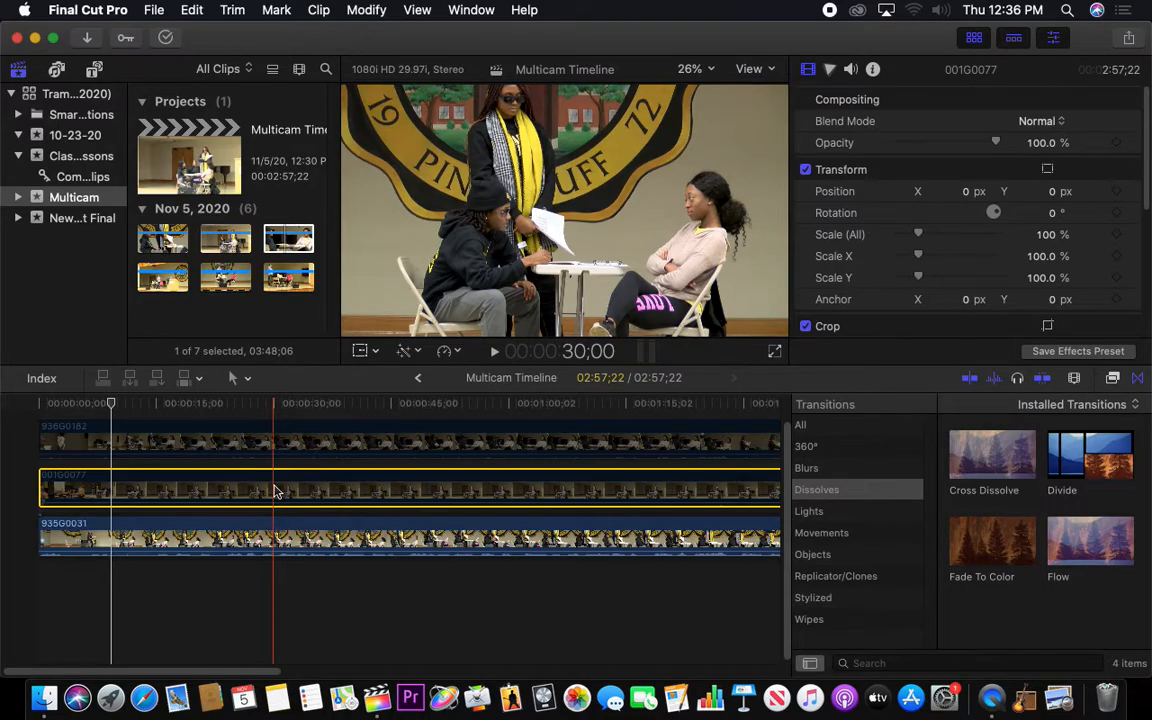
{"action": "key", "text": "v"}
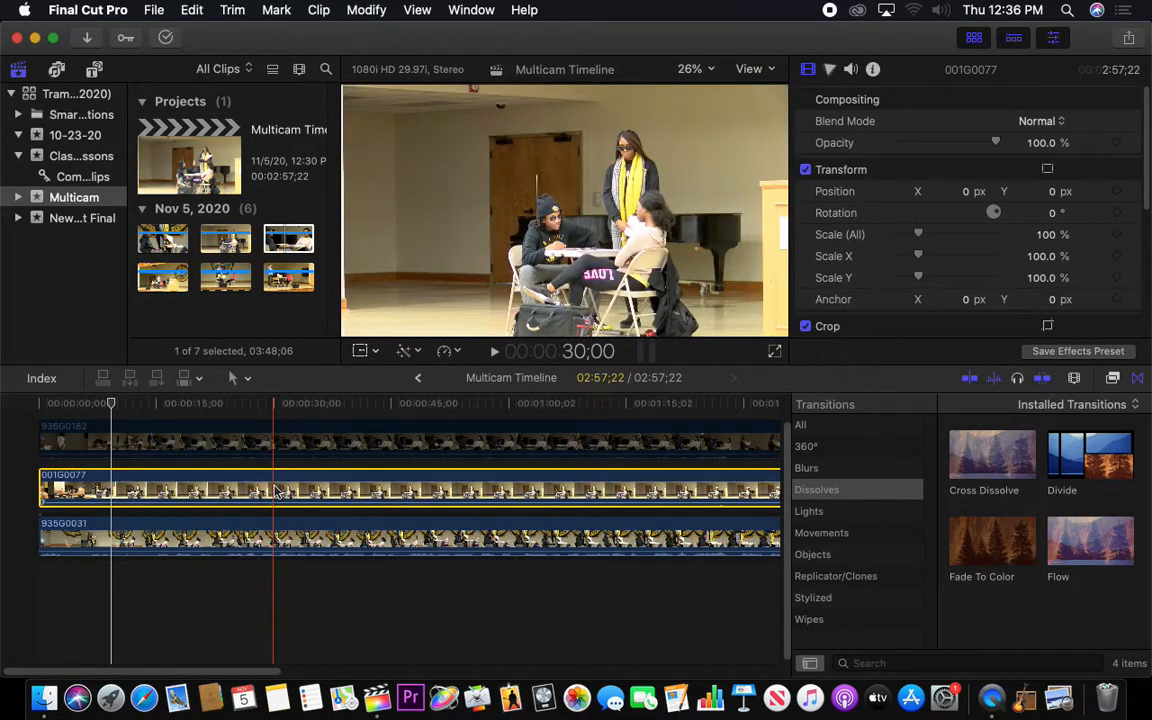
{"action": "left_click", "coordinate": [219, 443]}
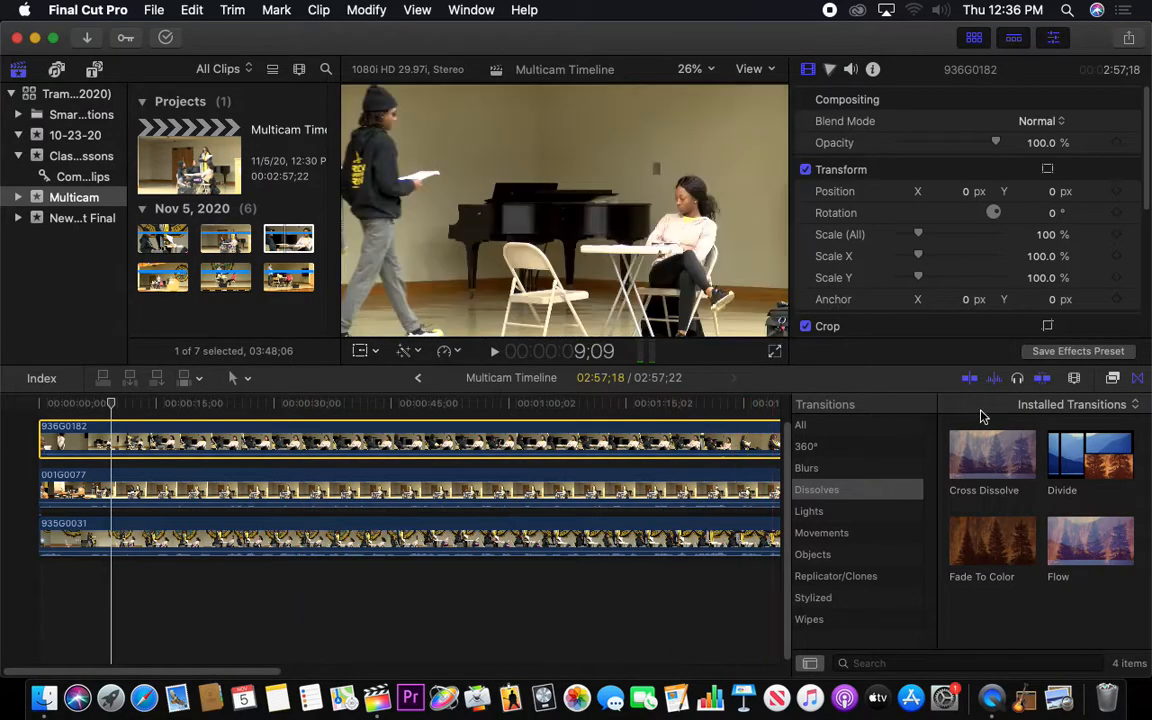
Try the different clip appearances and set the timeline clips to show a large audio waveform with a small filmstrip
{"action": "left_click", "coordinate": [1075, 380]}
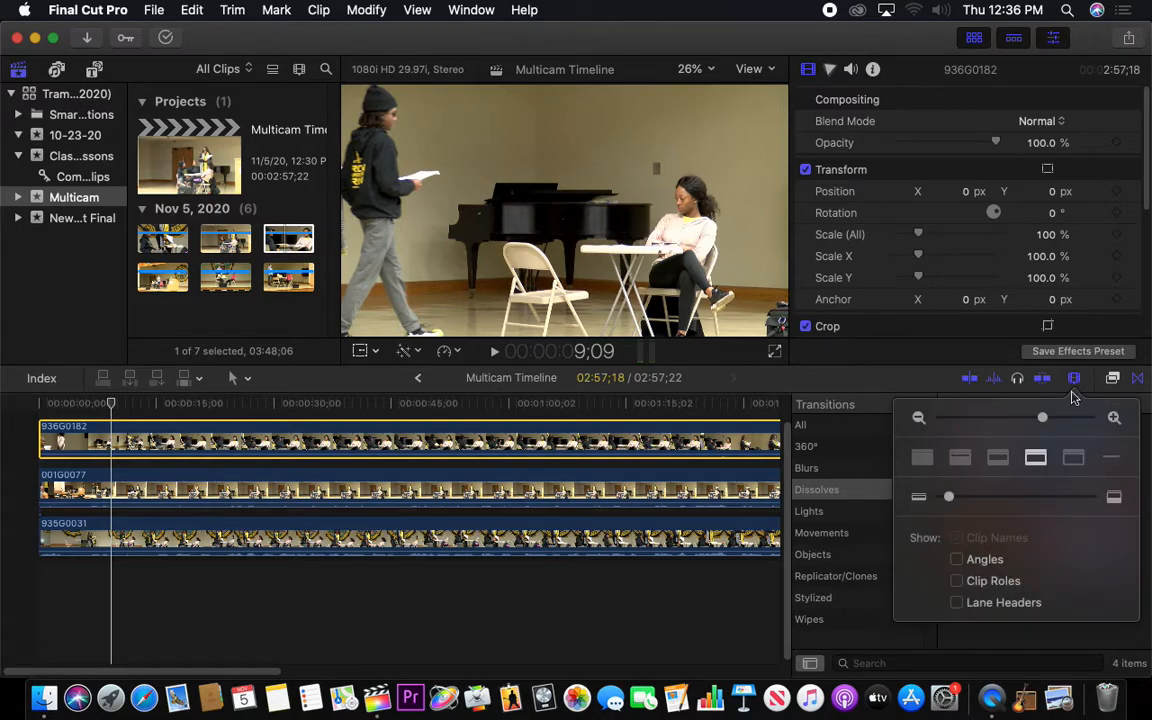
{"action": "left_click", "coordinate": [998, 458]}
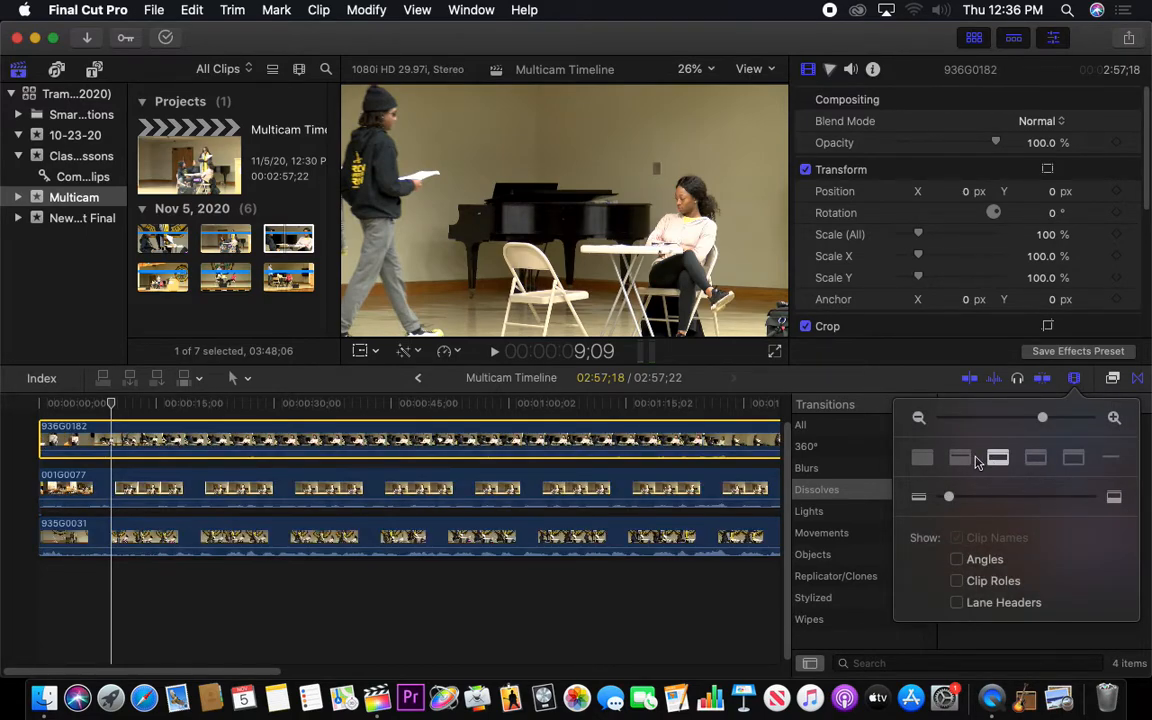
{"action": "left_click", "coordinate": [960, 458]}
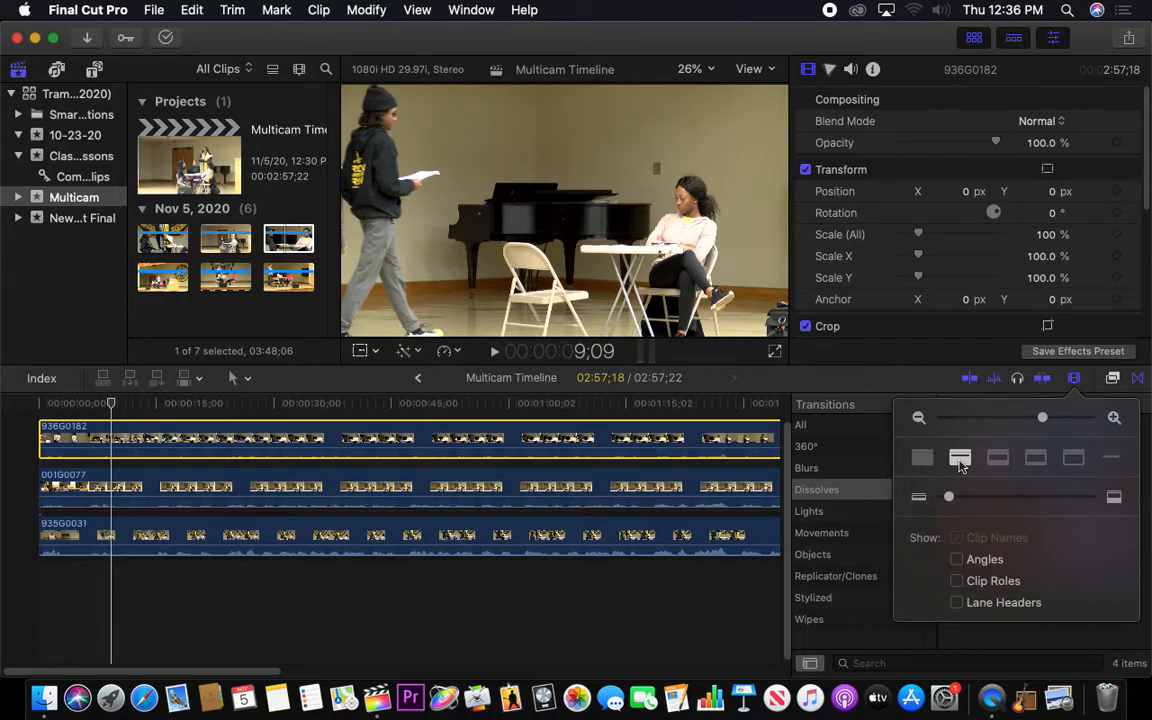
{"action": "left_click", "coordinate": [922, 458]}
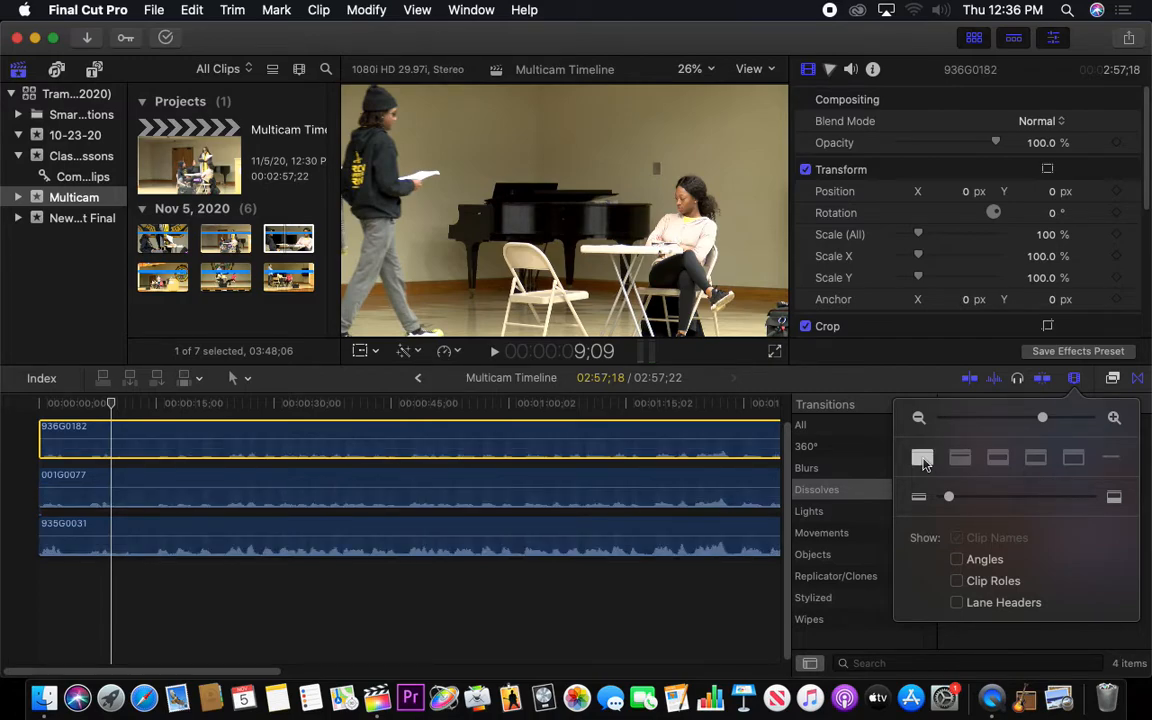
{"action": "left_click", "coordinate": [960, 458]}
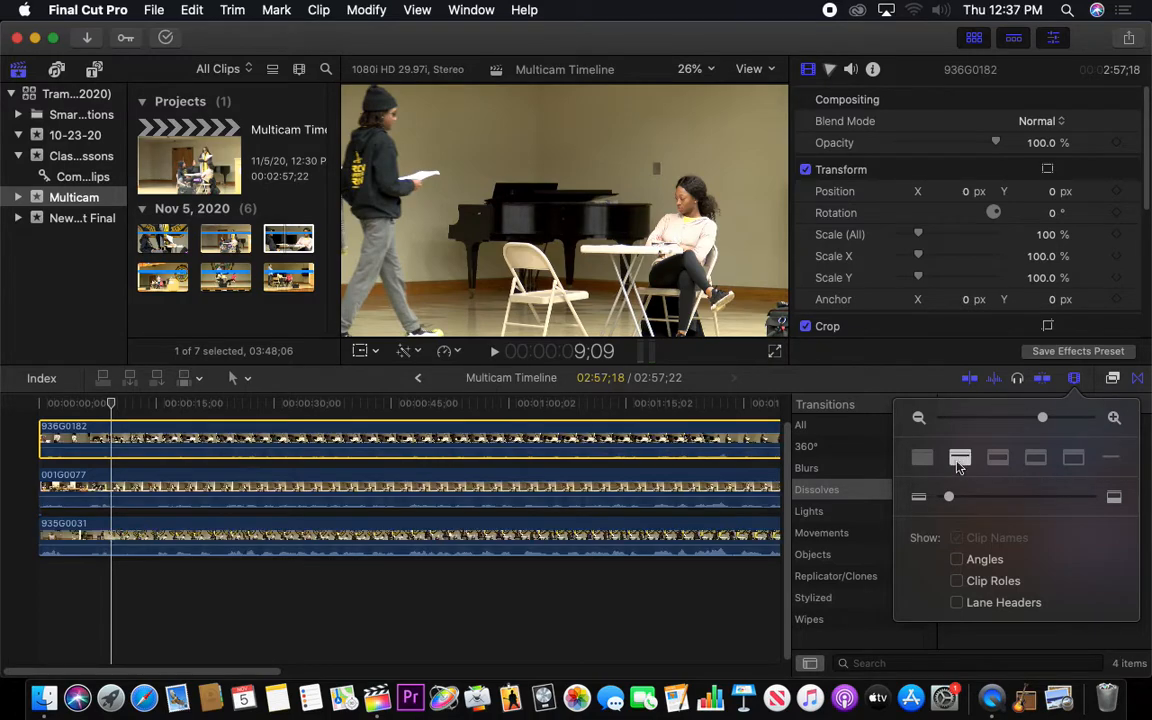
Zoom the timeline out slightly and increase the clip height so all three stacked clips show taller waveforms
{"action": "left_click_drag", "start_coordinate": [1044, 420], "coordinate": [1033, 418]}
{"action": "left_click_drag", "start_coordinate": [951, 502], "coordinate": [978, 504]}
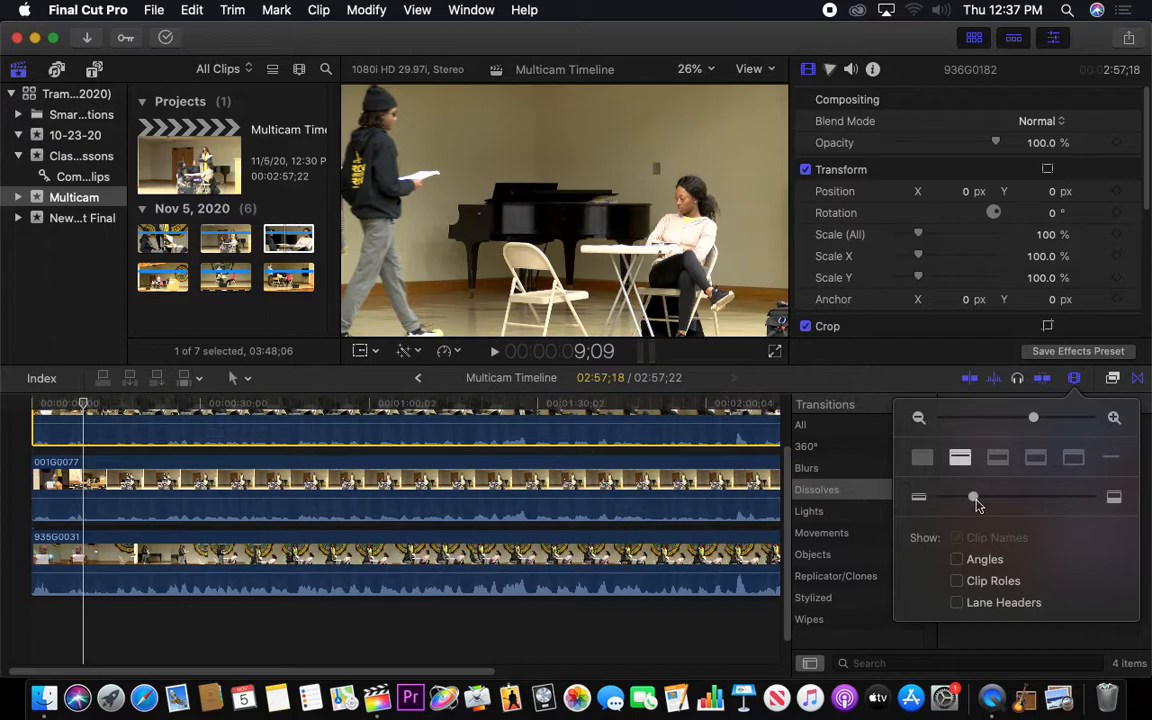
{"action": "left_click", "coordinate": [789, 515]}
{"action": "scroll", "coordinate": [785, 500], "scroll_direction": "up", "scroll_amount": 3}
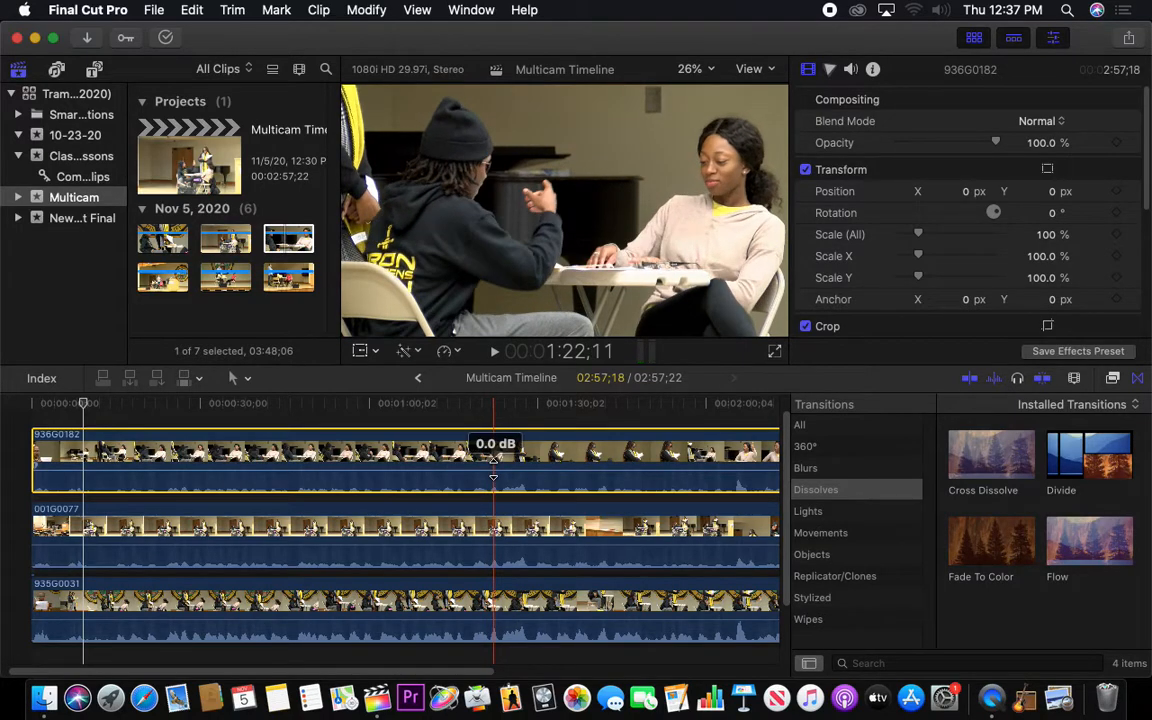
Raise the audio volume of 936G0182 to 12.0 dB and raise the volume of 001G0077 as well
{"action": "left_click_drag", "start_coordinate": [493, 459], "coordinate": [495, 453]}
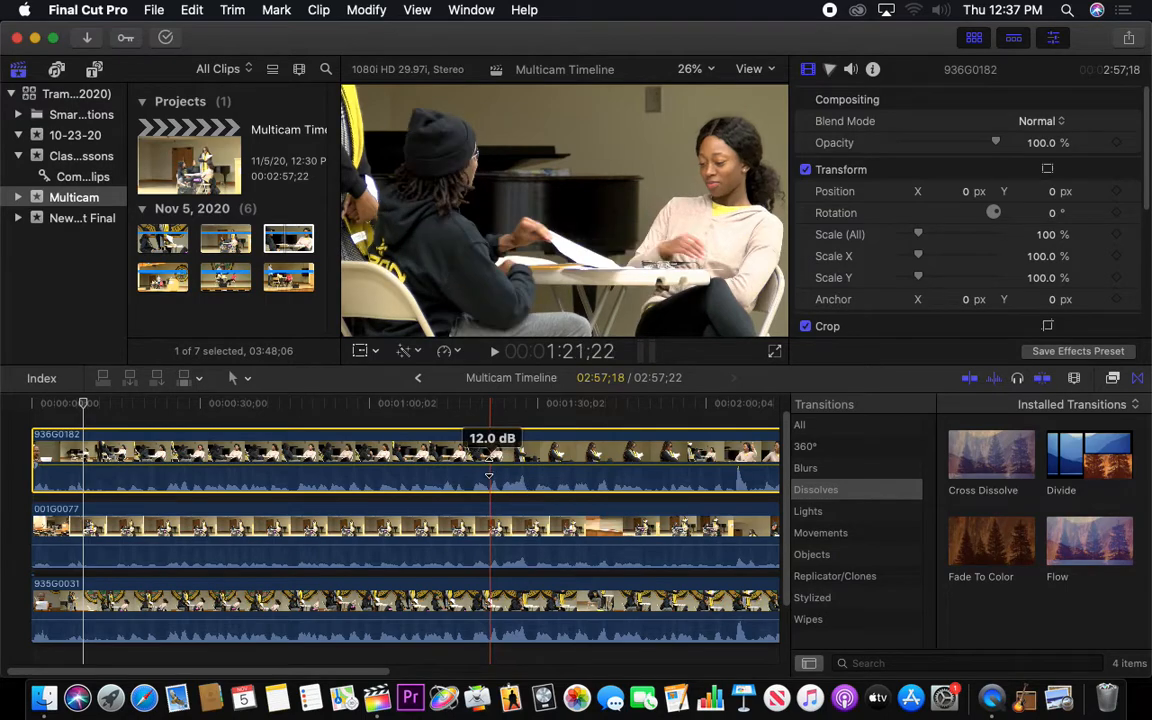
{"action": "left_click_drag", "start_coordinate": [491, 548], "coordinate": [493, 550]}
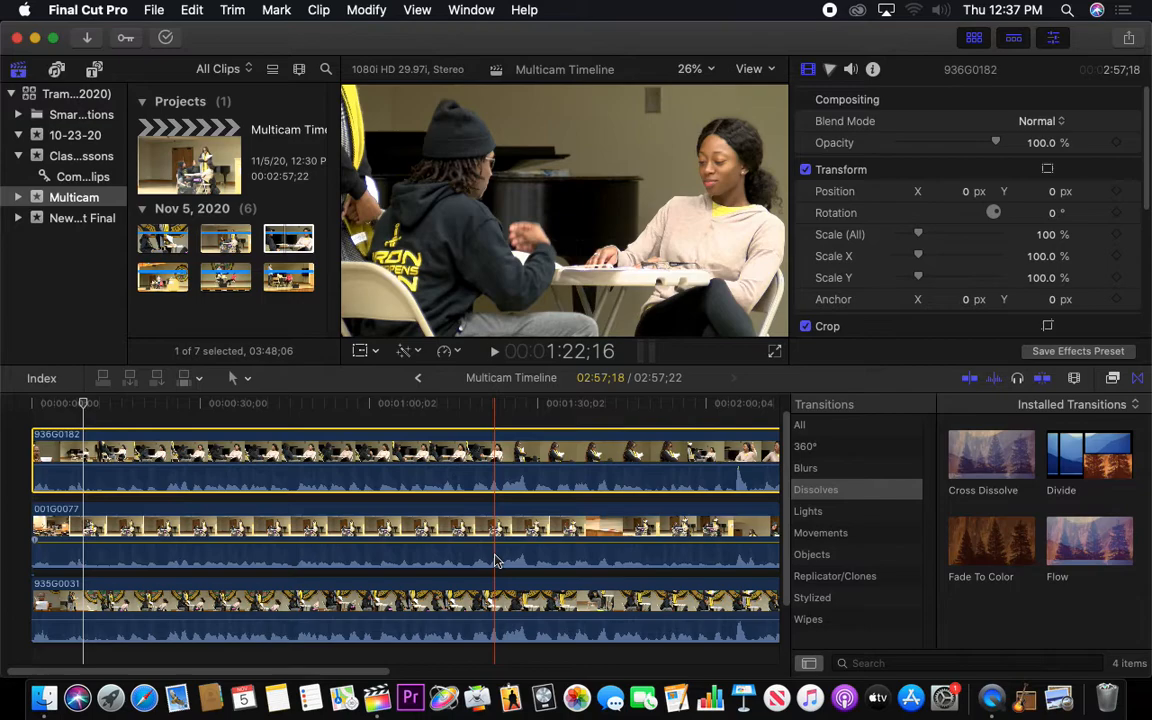
Play the stacked clips from 52;06 to past 1:07 to check the audio sync
{"action": "left_click", "coordinate": [324, 405]}
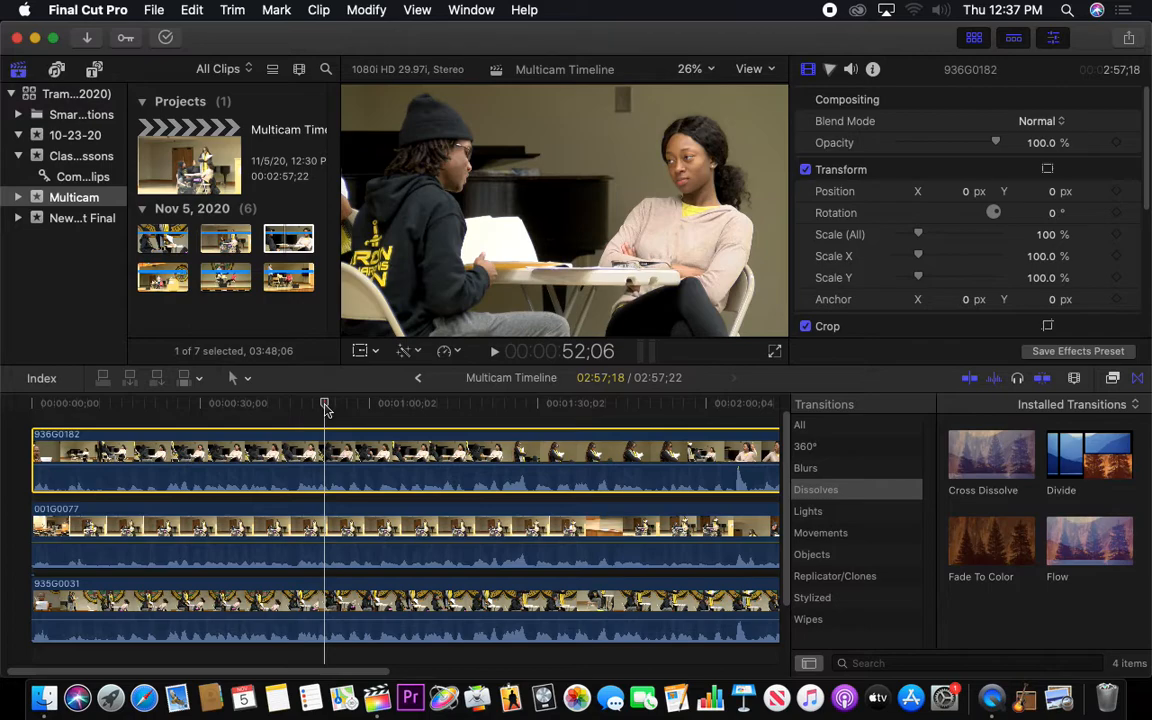
{"action": "key", "text": "space"}
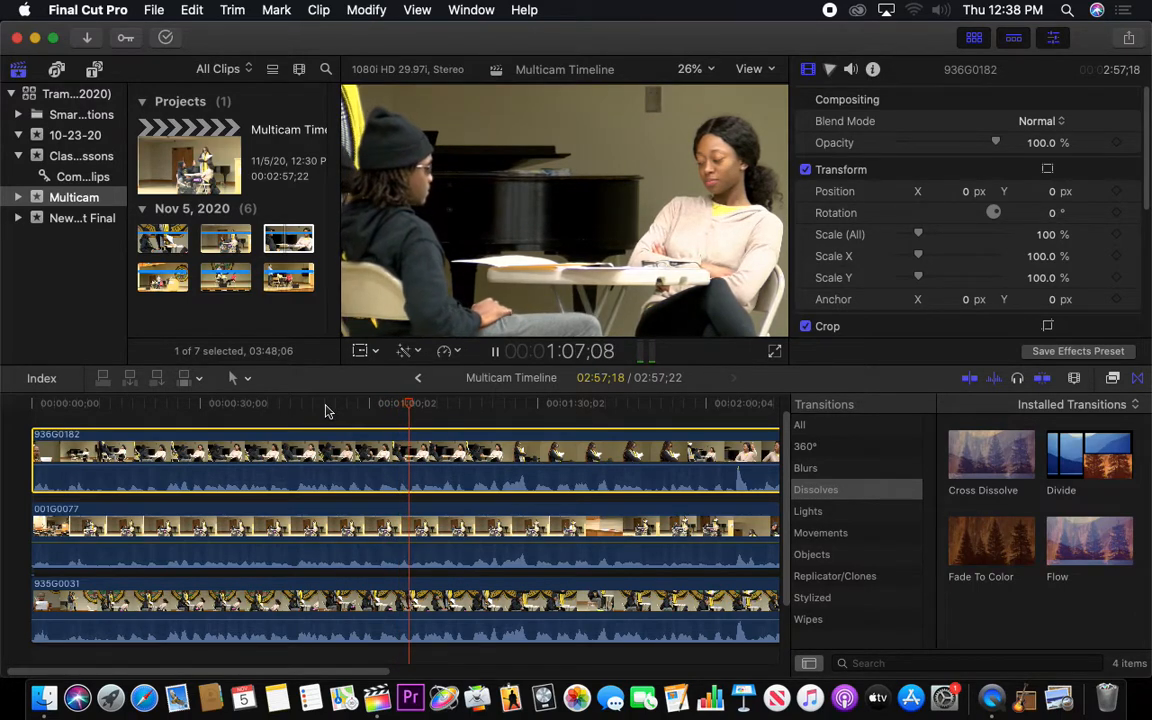
{"action": "key", "text": "space"}
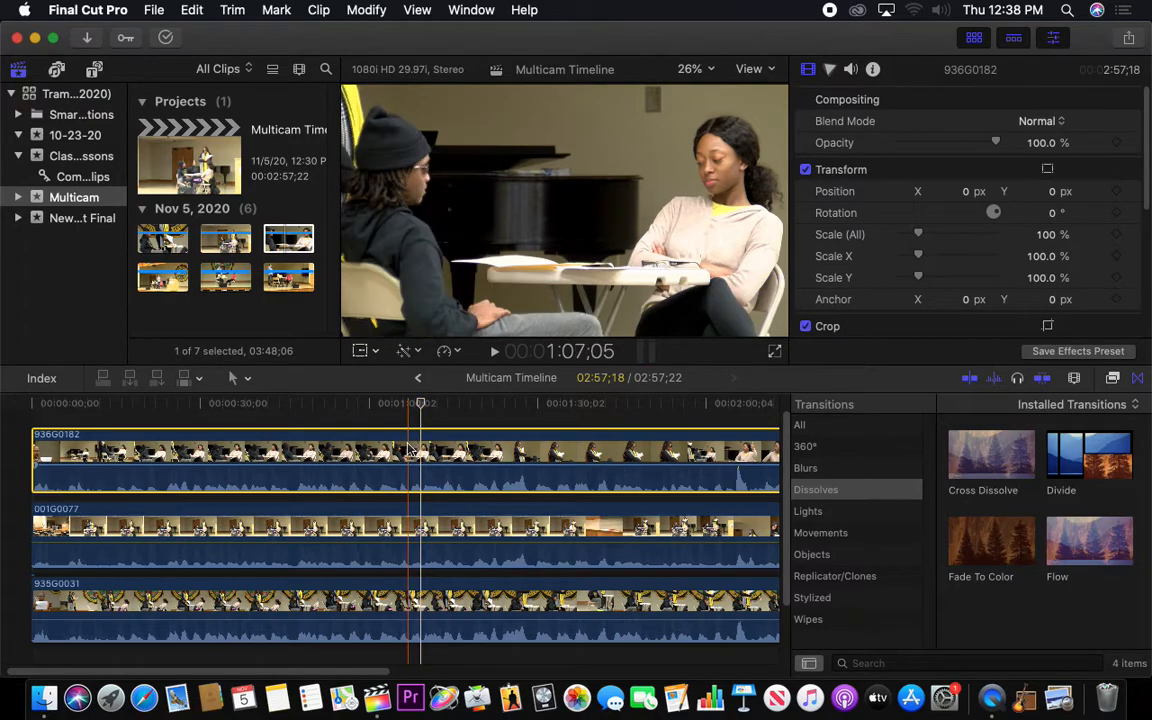
Examine the waveforms of the three stacked clips up close around 1:07;05 to compare their alignment
{"action": "key", "text": "super+equal"}
{"action": "key", "text": "super+equal"}
{"action": "key", "text": "super+equal"}
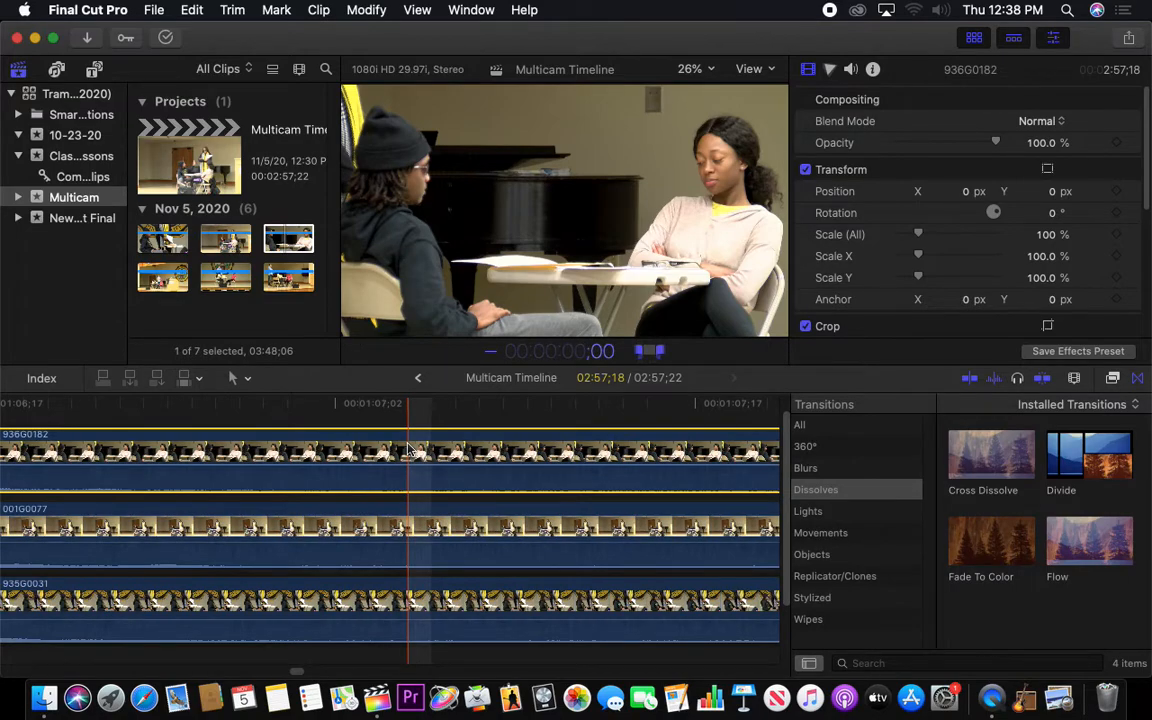
{"action": "left_click", "coordinate": [419, 413]}
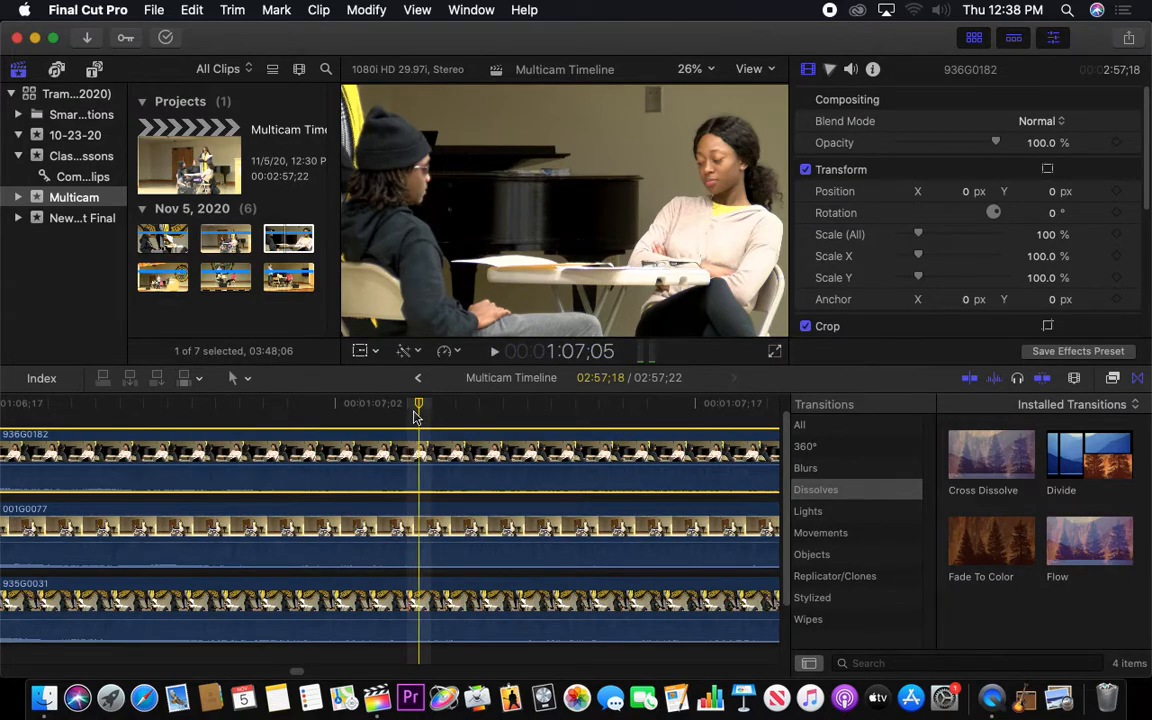
{"action": "key", "text": "super+minus"}
{"action": "key", "text": "super+minus"}
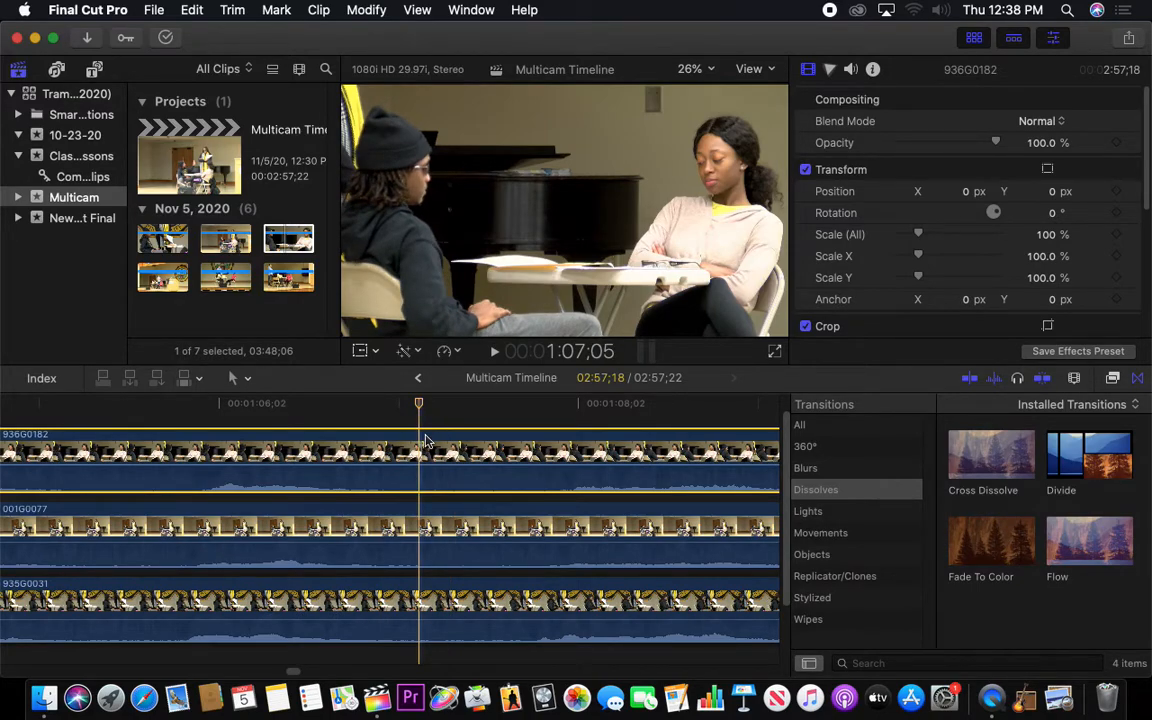
Shift 936G0182 slightly later than the other two clips and disable 935G0031
{"action": "left_click_drag", "start_coordinate": [430, 438], "coordinate": [461, 441]}
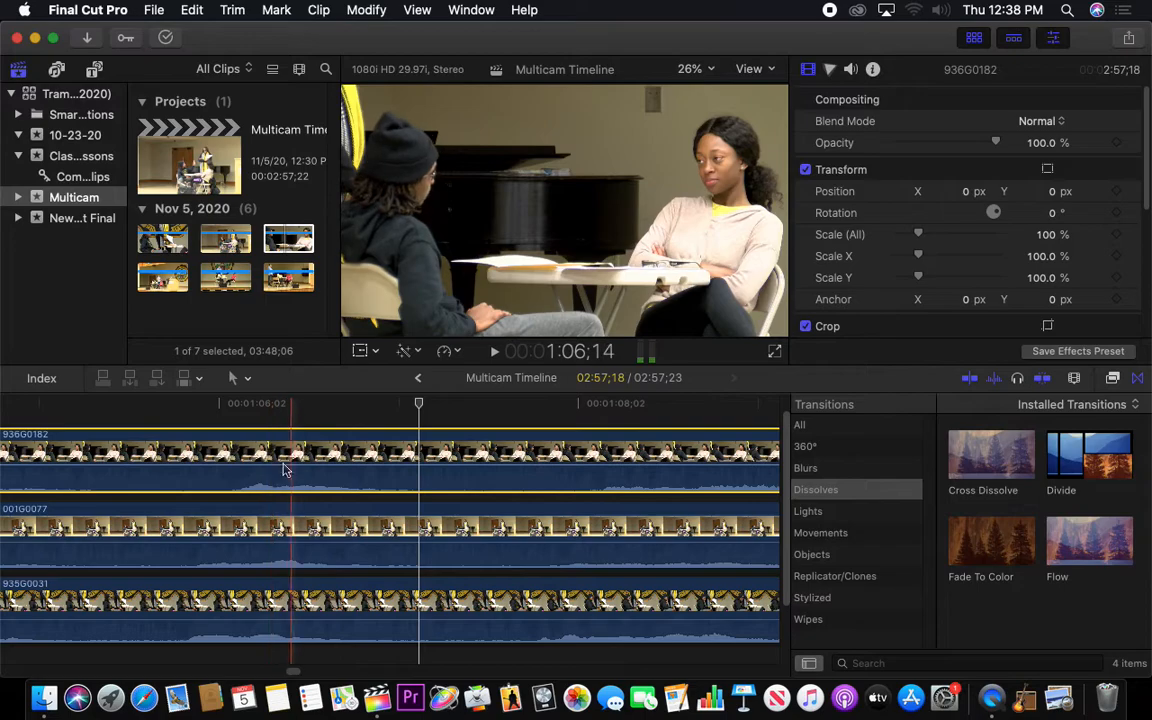
{"action": "left_click", "coordinate": [205, 588]}
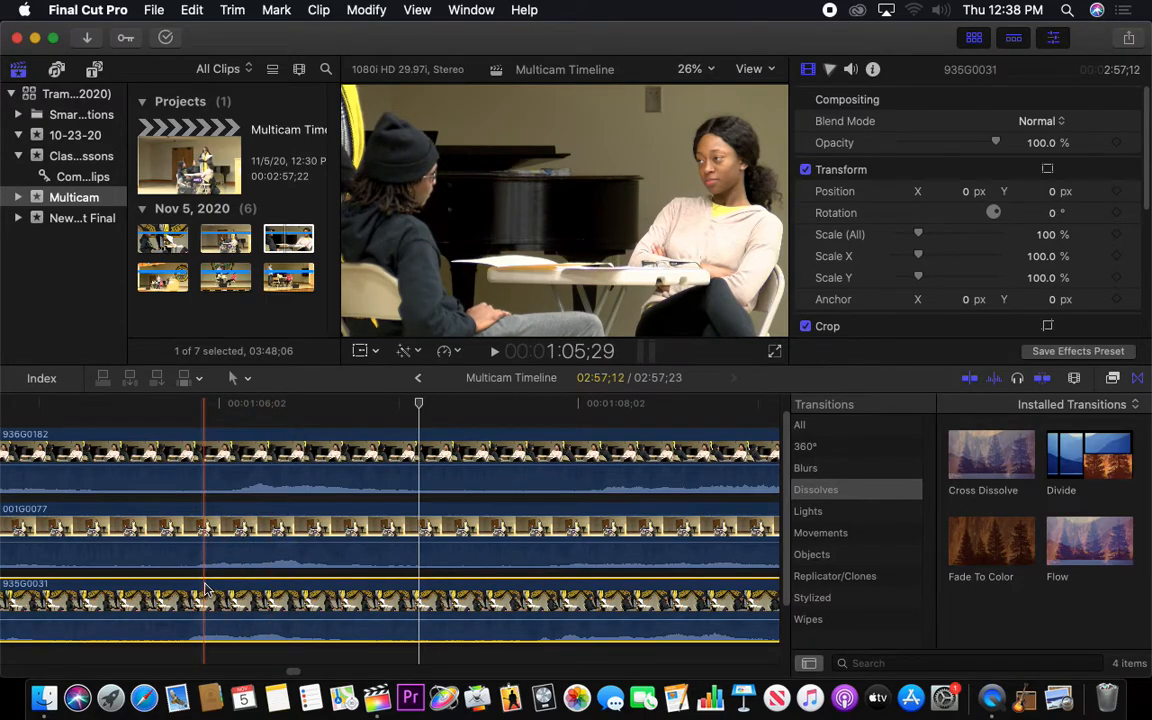
{"action": "key", "text": "v"}
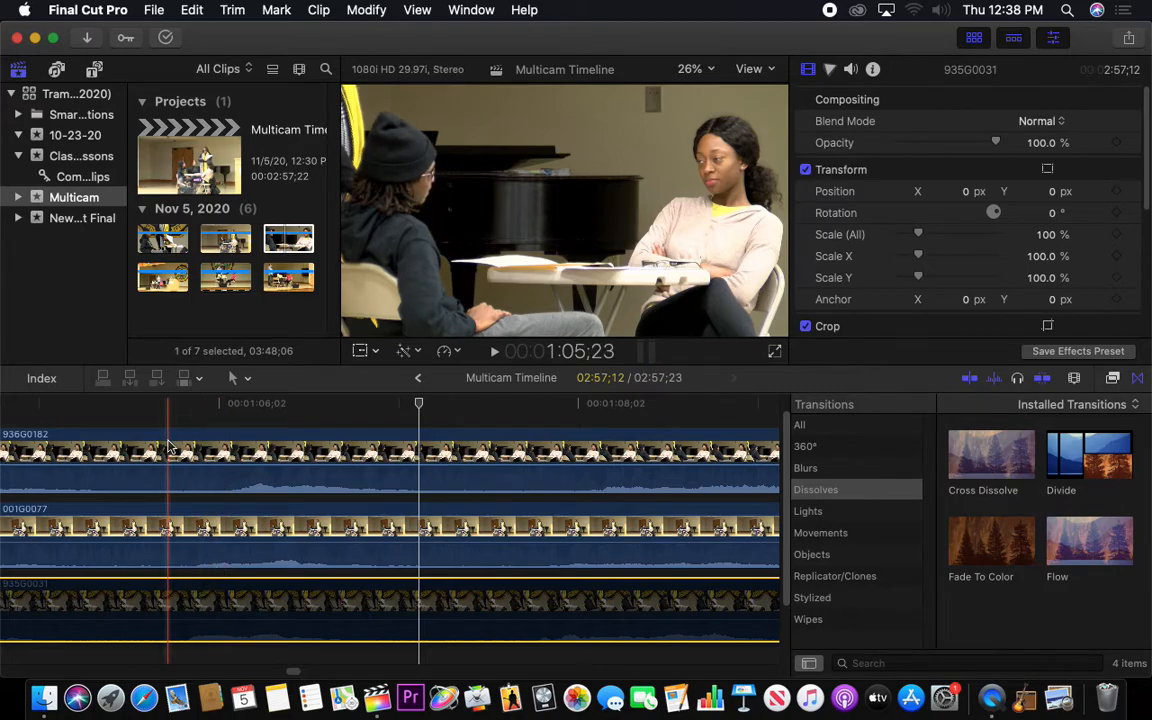
Play the misaligned 936G0182 and 001G0077 from about 1:05 to 1:16 to hear the audio offset
{"action": "key", "text": "super+minus"}
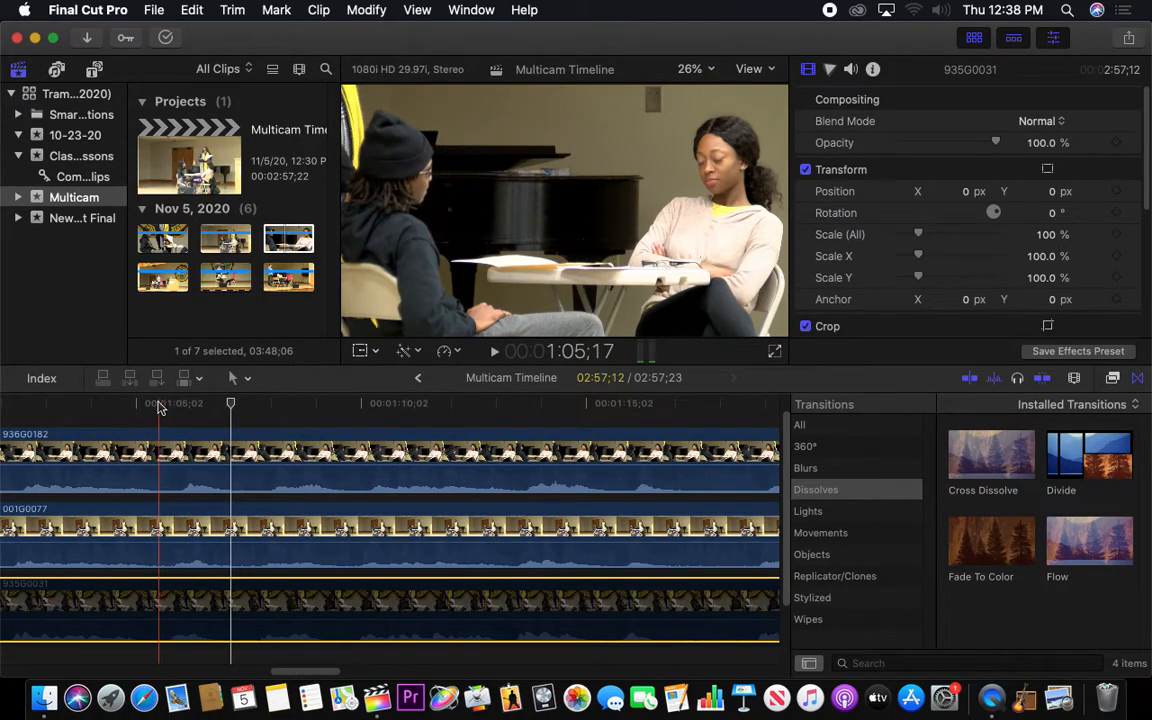
{"action": "left_click", "coordinate": [155, 408]}
{"action": "key", "text": "space"}
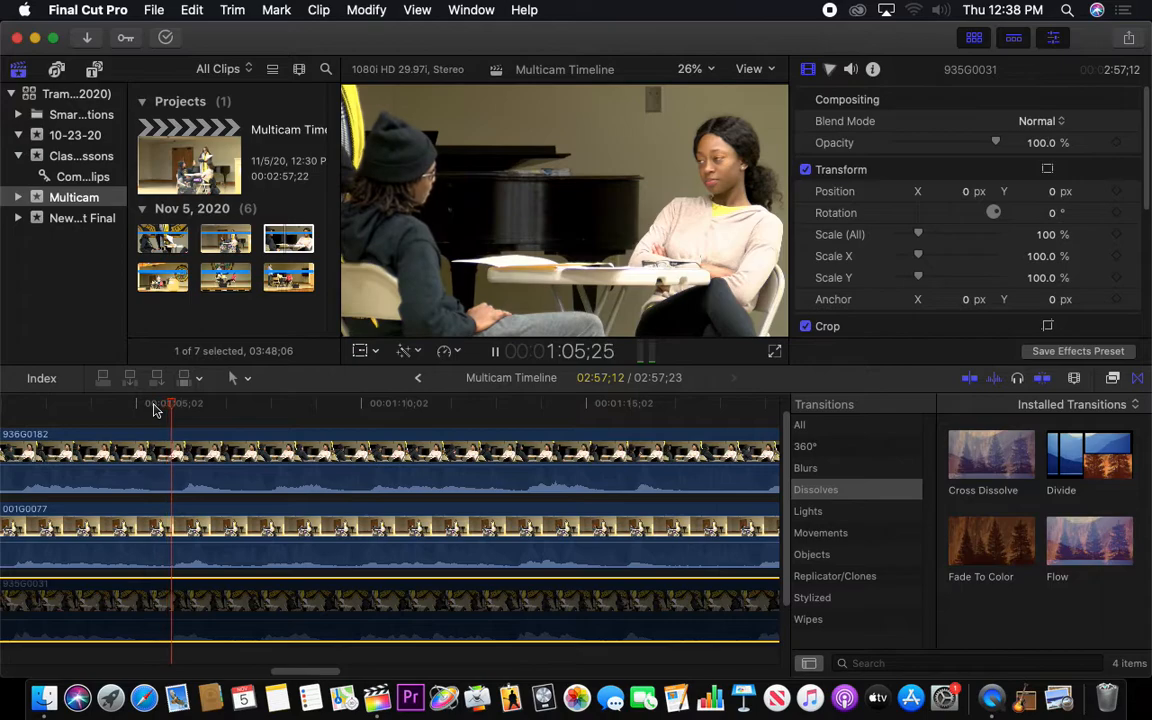
{"action": "key", "text": "XF86AudioRaiseVolume"}
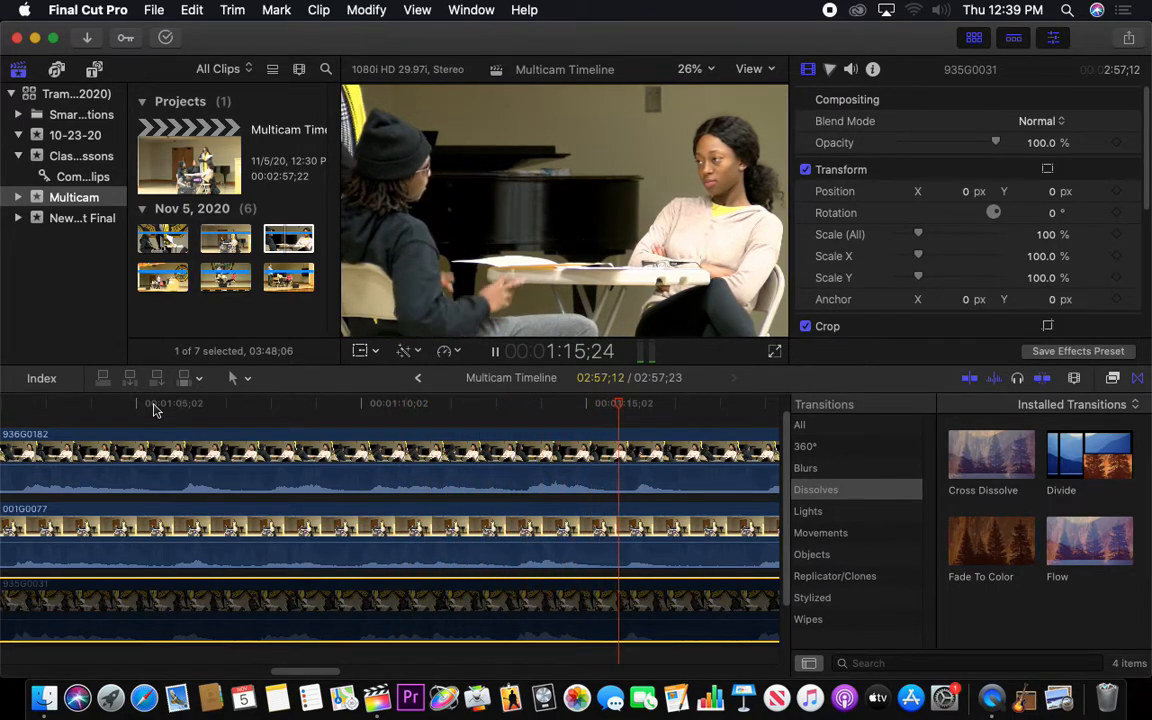
{"action": "key", "text": "space"}
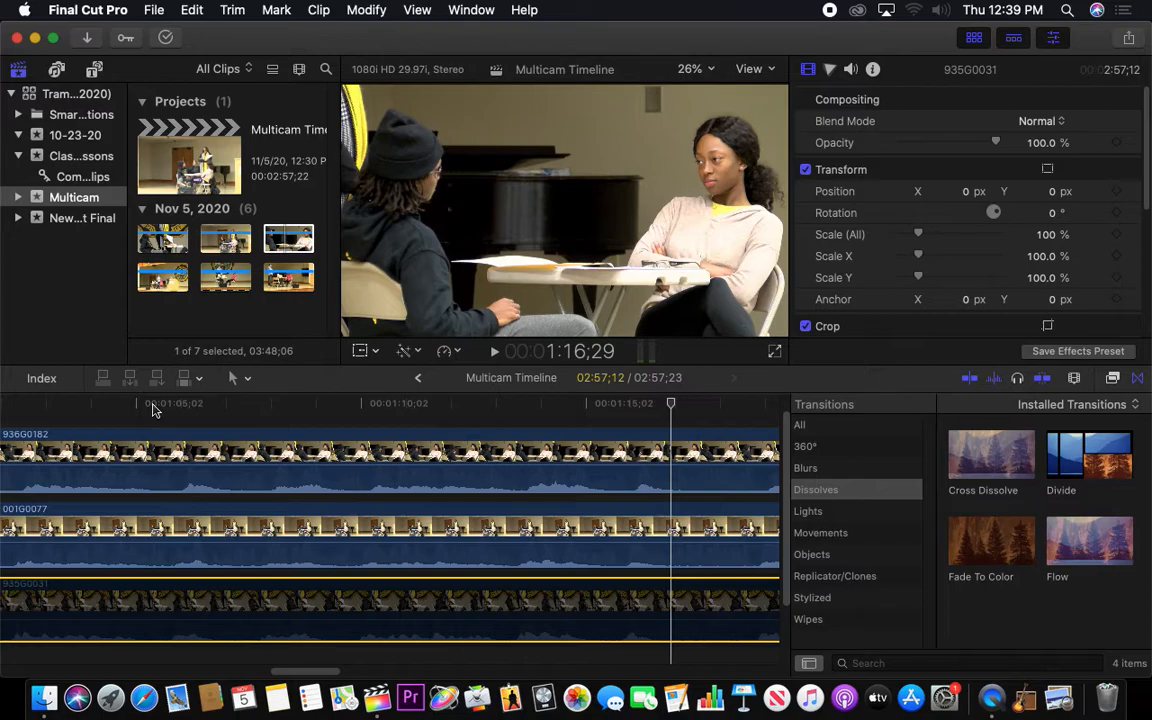
{"action": "left_click", "coordinate": [153, 406]}
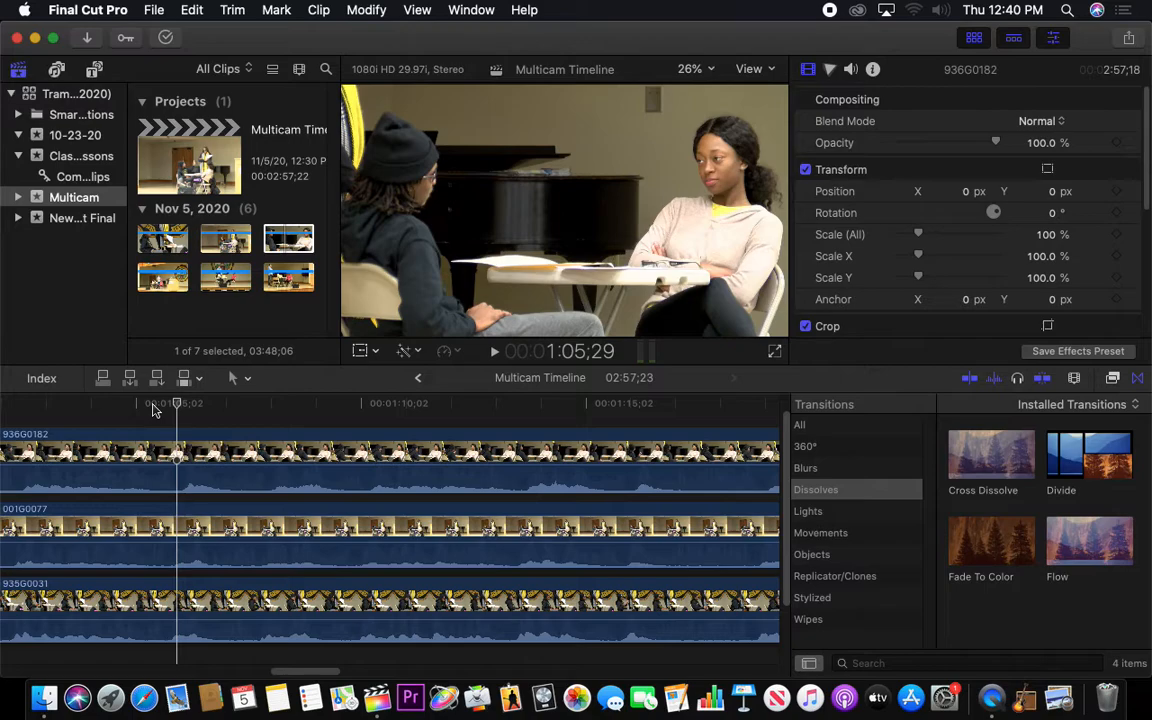
Move 936G0182 back to the timeline start so it lines up with 001G0077 and 935G0031
{"action": "key", "text": "Home"}
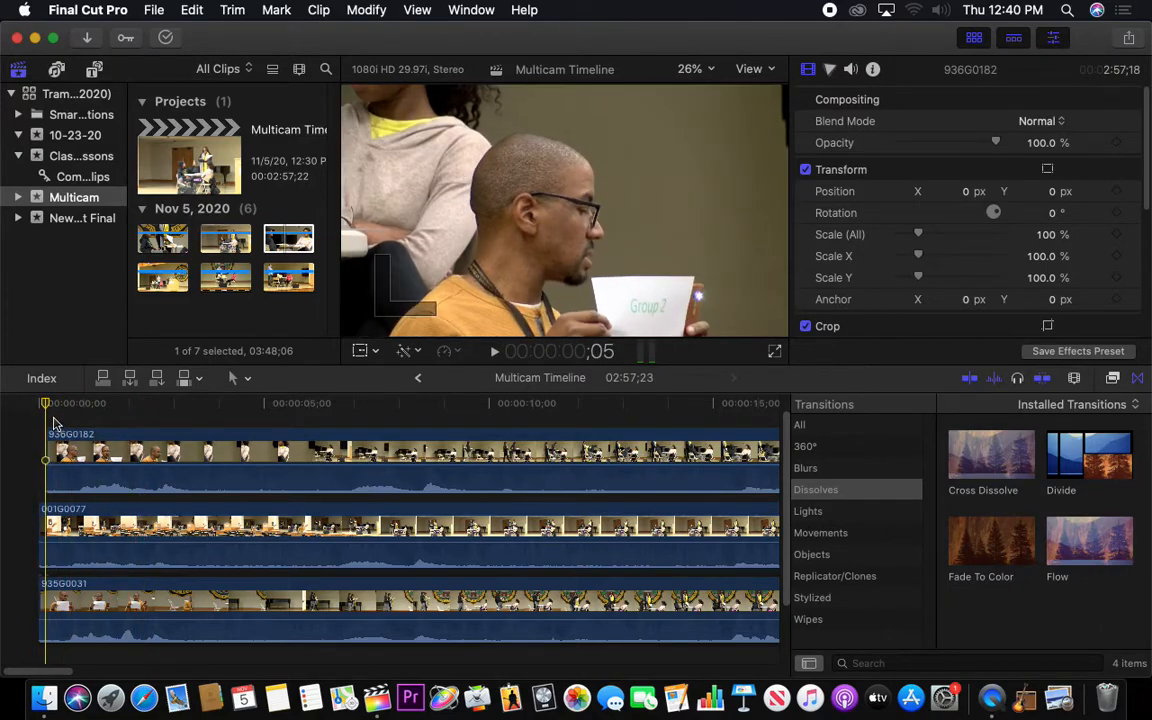
{"action": "key", "text": "super+equal"}
{"action": "key", "text": "super+equal"}
{"action": "key", "text": "super+equal"}
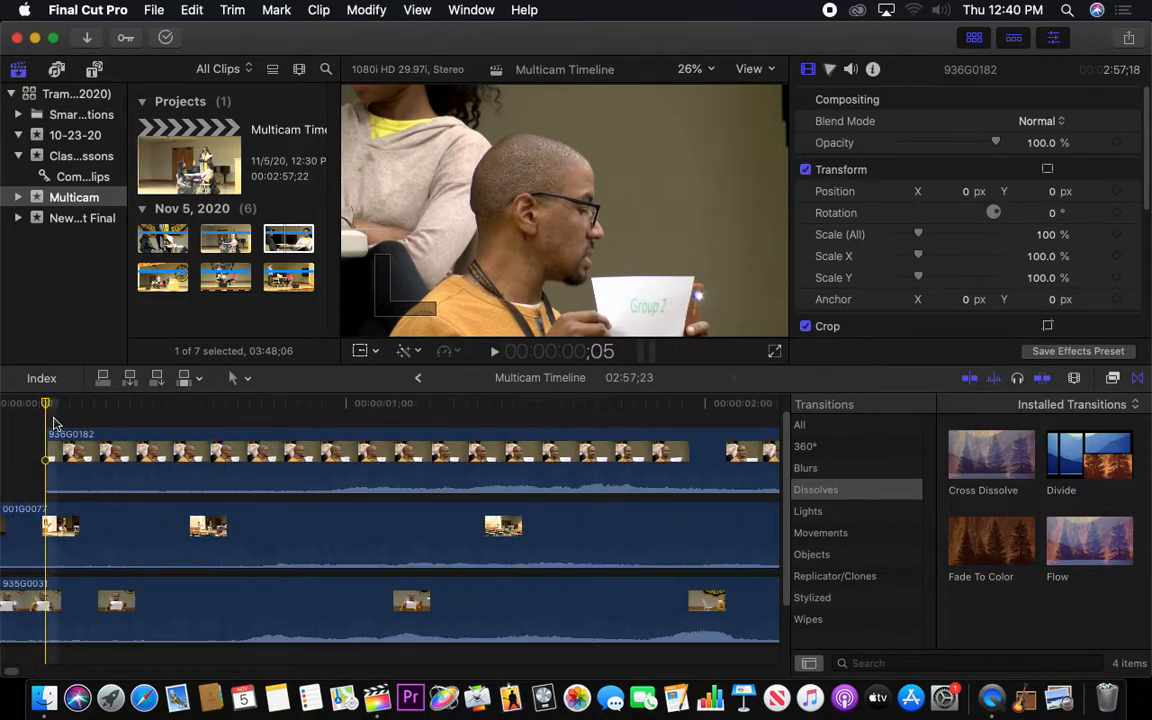
{"action": "key", "text": "Home"}
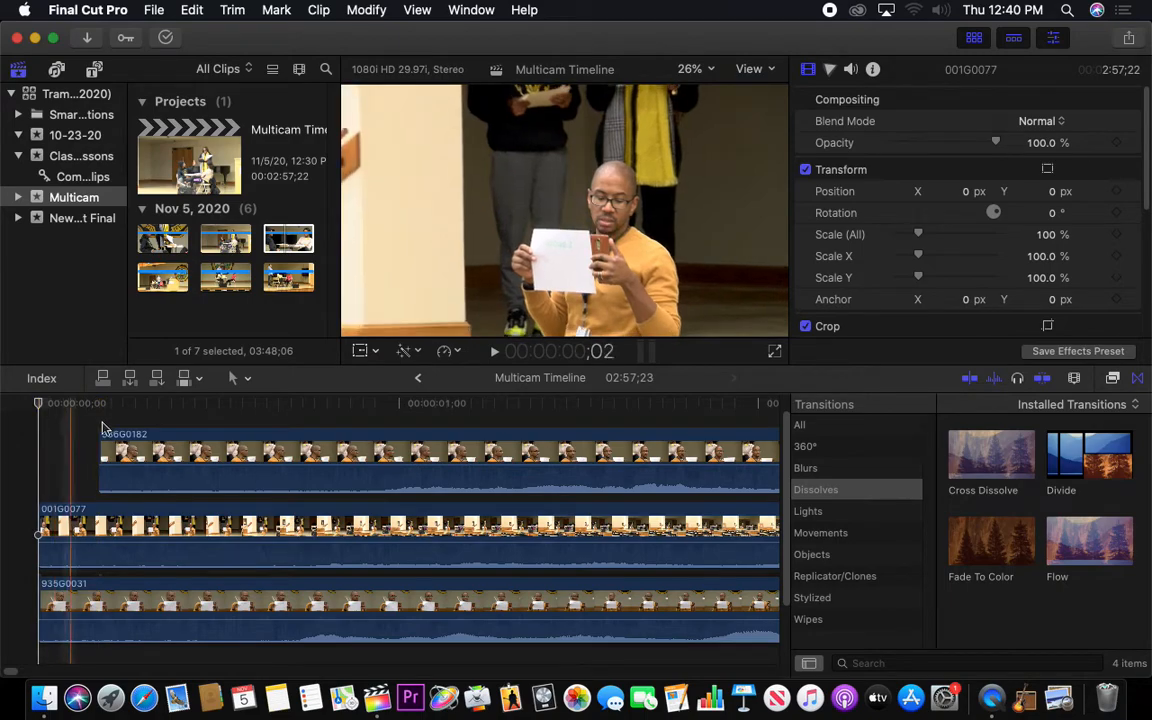
{"action": "left_click_drag", "start_coordinate": [200, 440], "coordinate": [155, 445]}
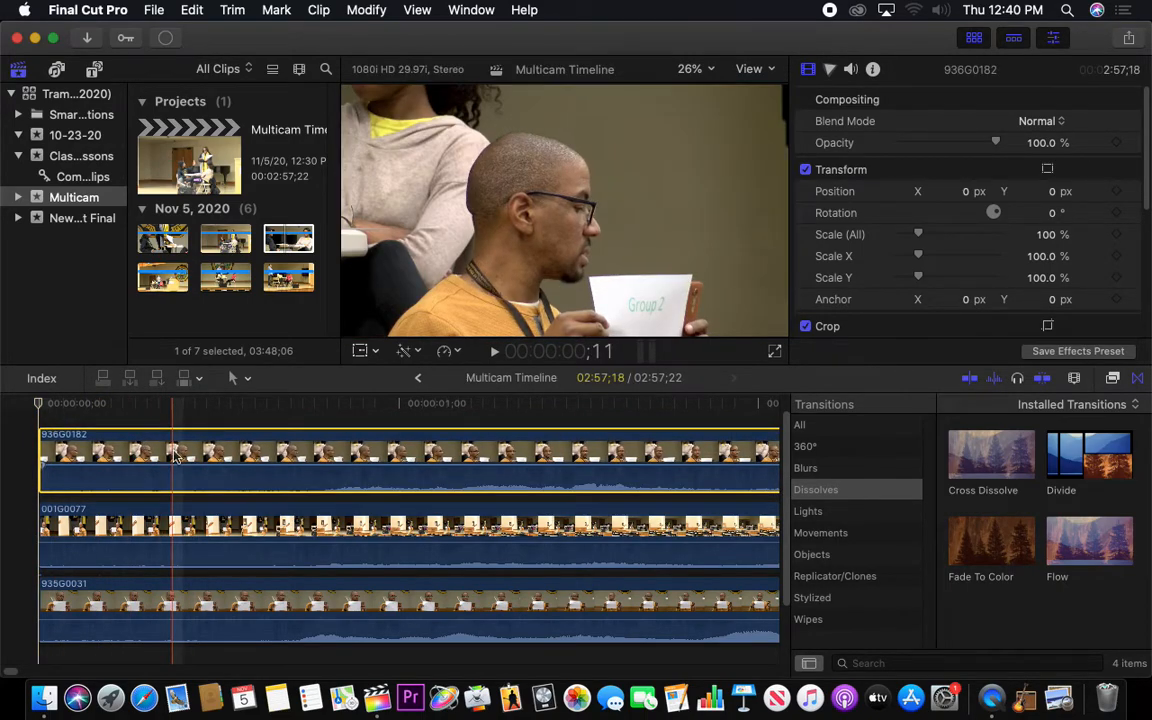
Cut 936G0182 with the Blade tool at 55;02 and at 1:07;29
{"action": "key", "text": "super+minus"}
{"action": "key", "text": "super+minus"}
{"action": "key", "text": "super+minus"}
{"action": "key", "text": "super+minus"}
{"action": "key", "text": "super+minus"}
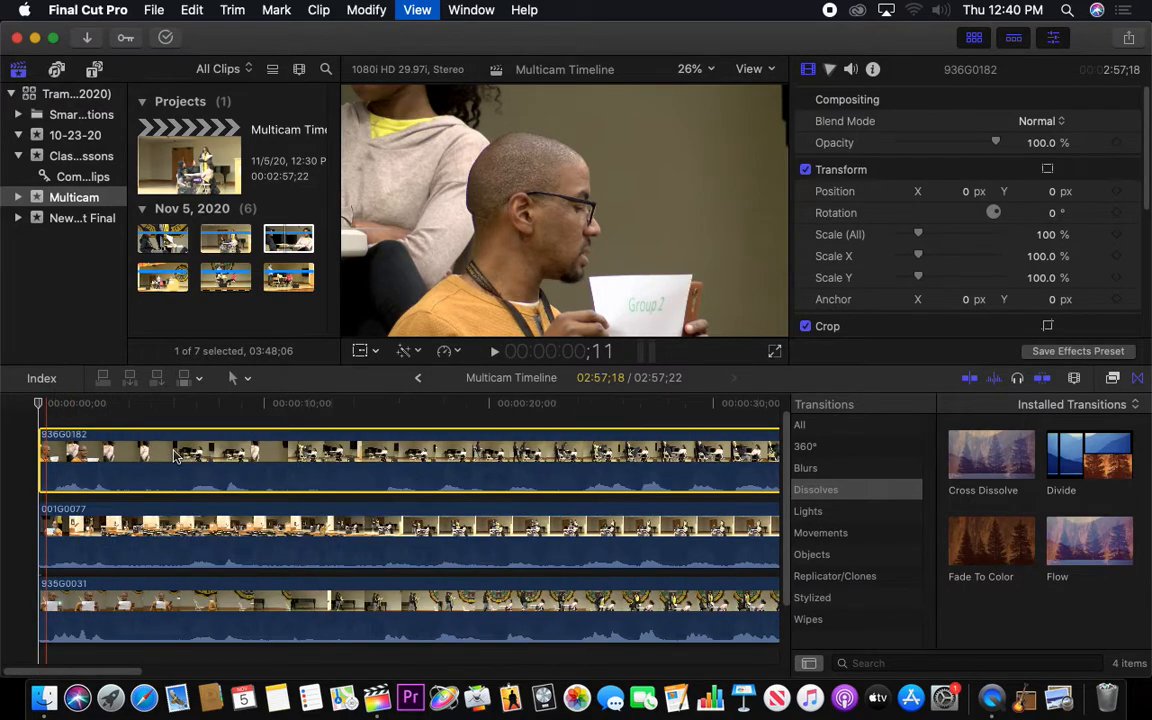
{"action": "key", "text": "super+minus"}
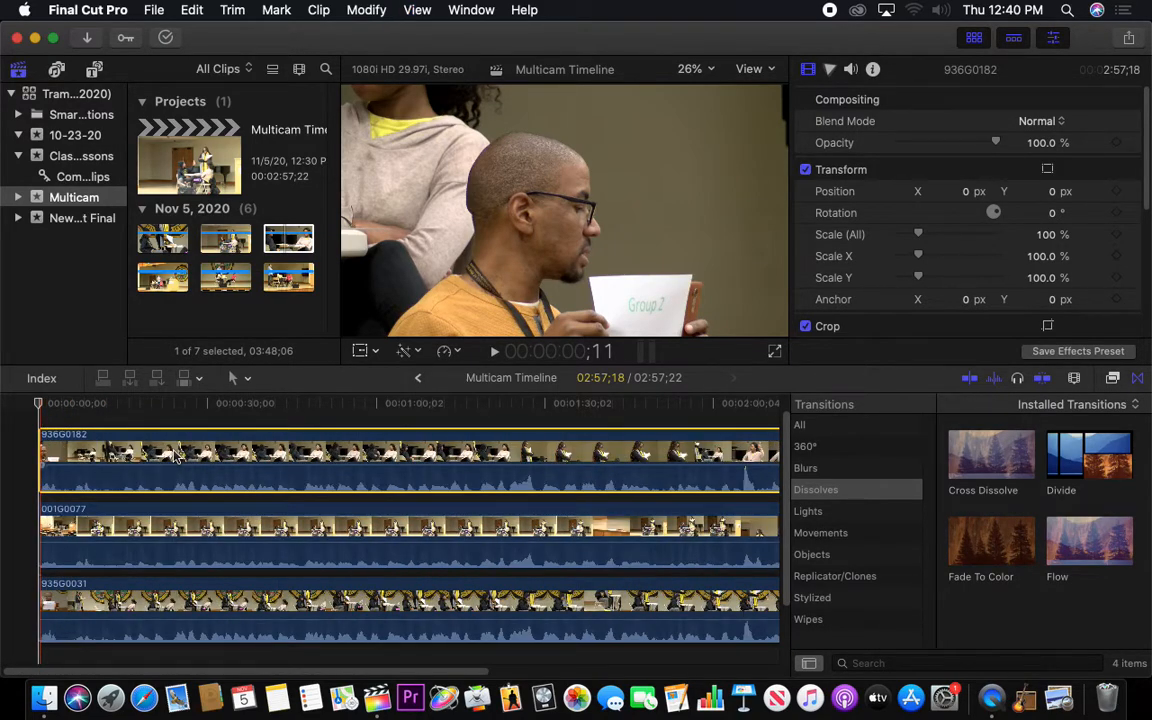
{"action": "left_click_drag", "start_coordinate": [285, 404], "coordinate": [325, 405]}
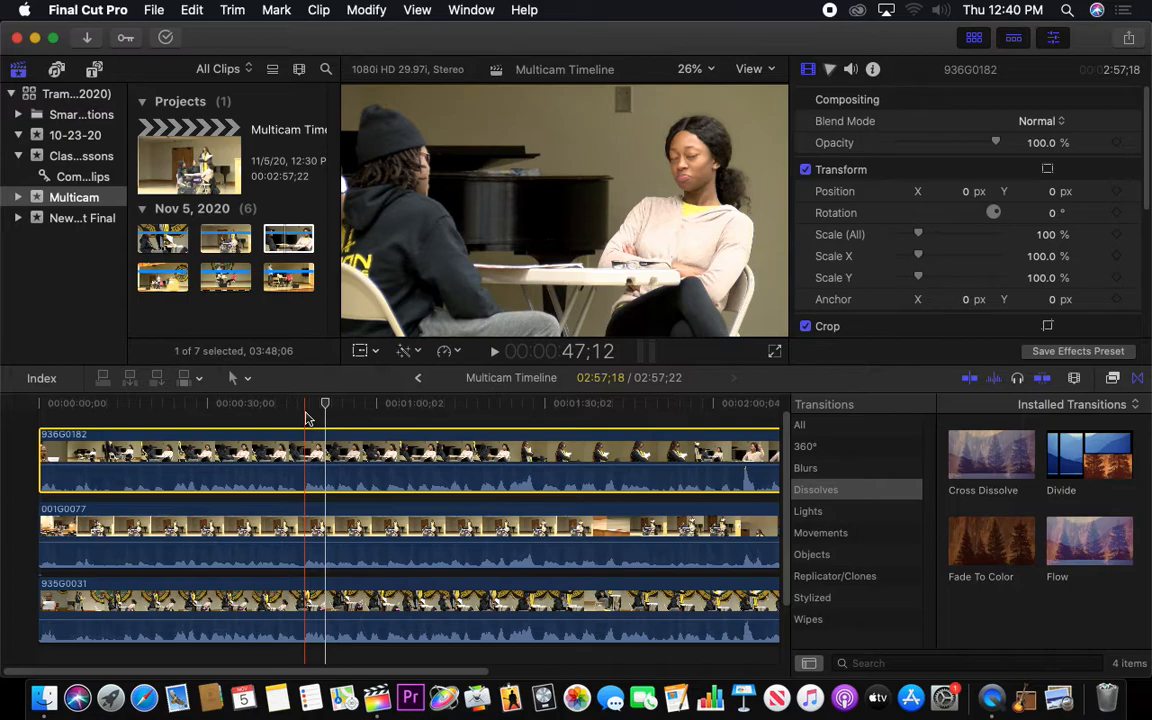
{"action": "key", "text": "b"}
{"action": "left_click", "coordinate": [349, 450]}
{"action": "left_click", "coordinate": [421, 455]}
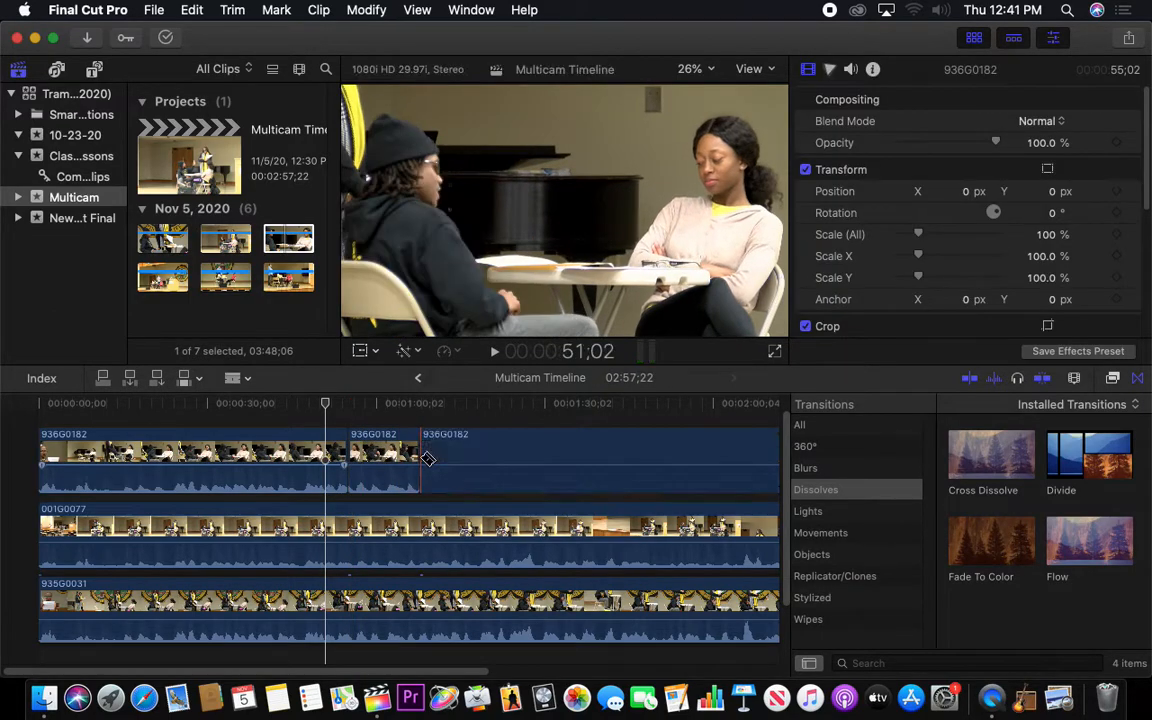
Disable the 936G0182 segment between the two cuts and briefly play into it
{"action": "key", "text": "a"}
{"action": "left_click", "coordinate": [388, 452]}
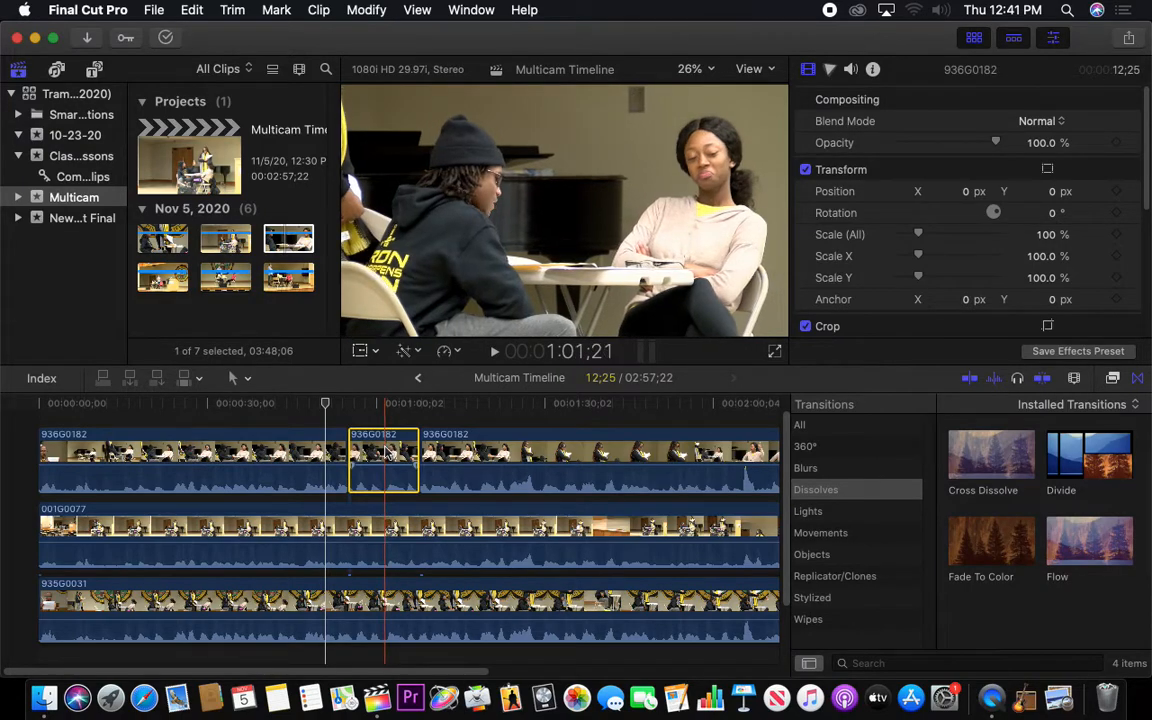
{"action": "key", "text": "v"}
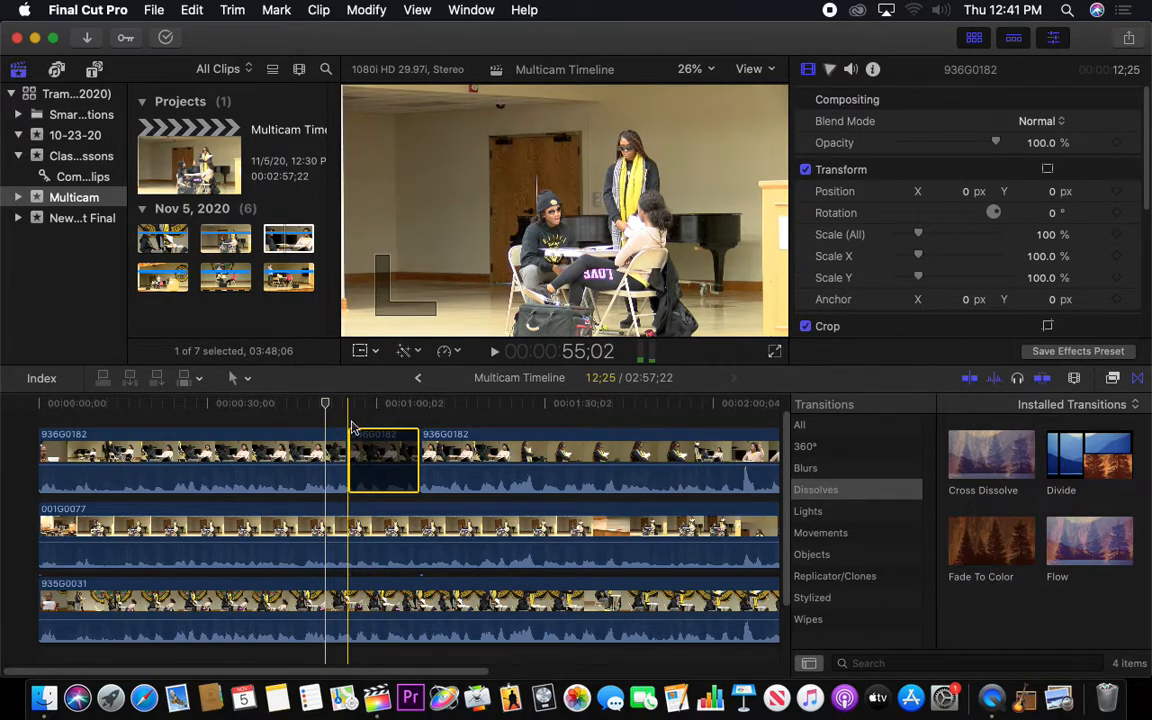
{"action": "key", "text": "space"}
{"action": "key", "text": "space"}
Undo the disabling of the middle 936G0182 segment and the cut at 1:07;29
{"action": "mouse_move", "coordinate": [418, 449]}
{"action": "left_mouse_down"}
{"action": "mouse_move", "coordinate": [400, 449]}
{"action": "mouse_move", "coordinate": [417, 451]}
{"action": "left_mouse_up"}
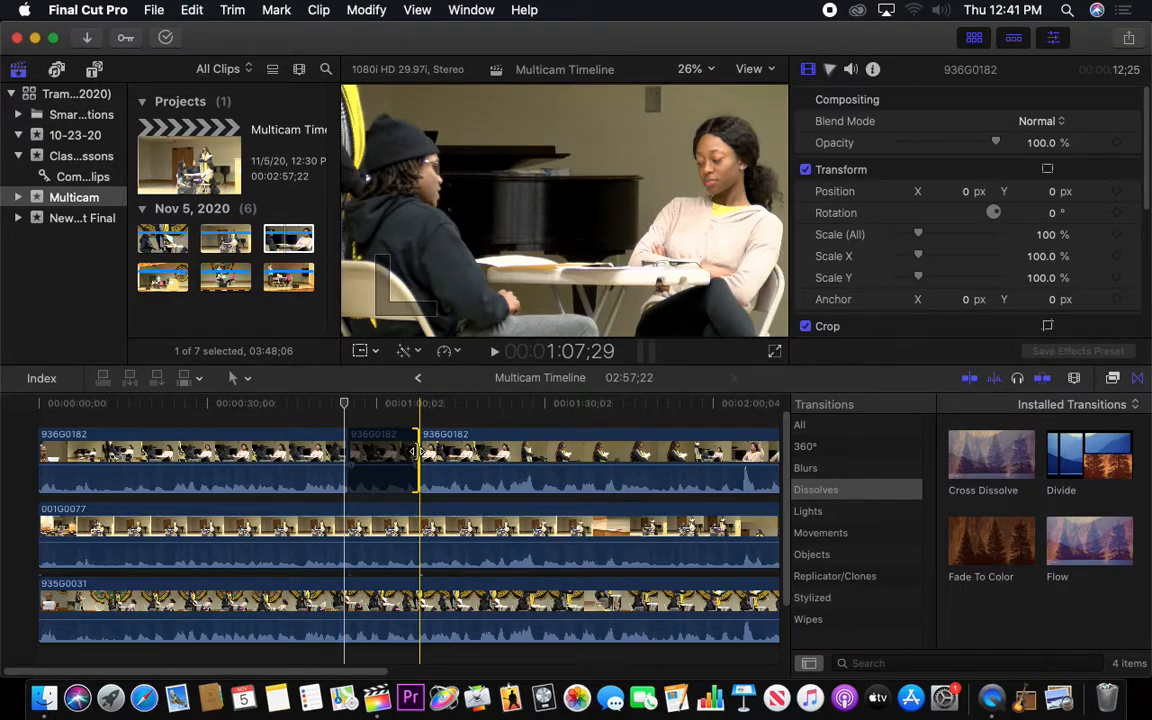
{"action": "left_click", "coordinate": [385, 450]}
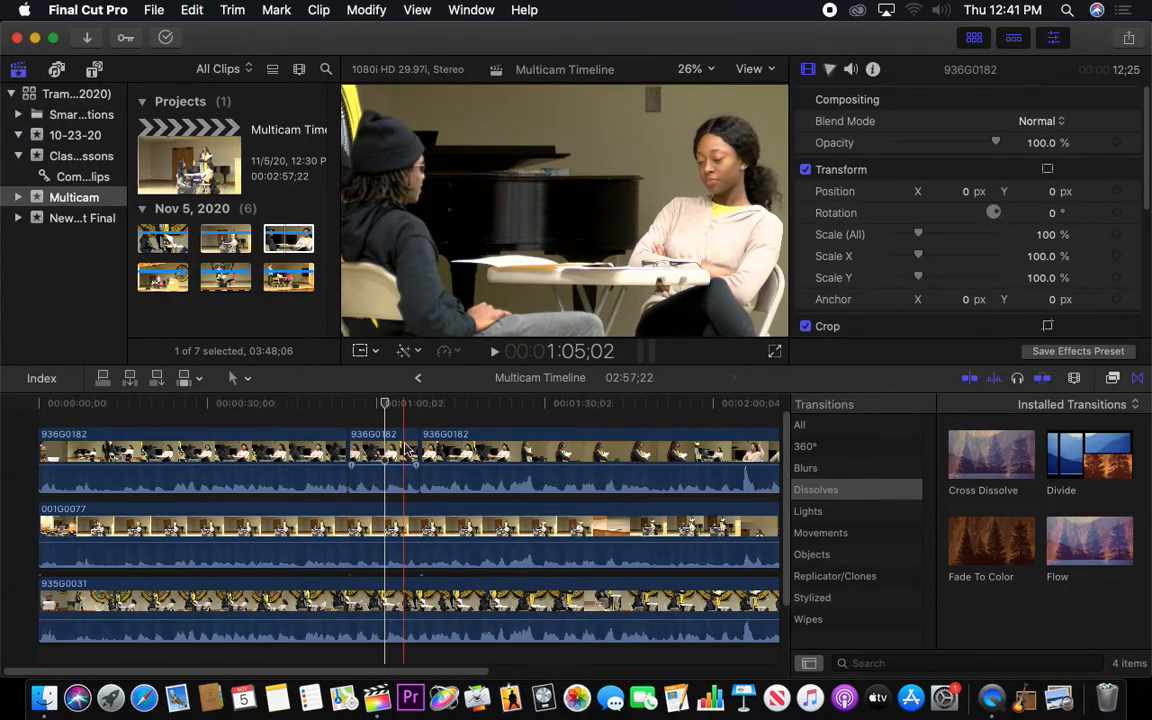
{"action": "left_click", "coordinate": [419, 450]}
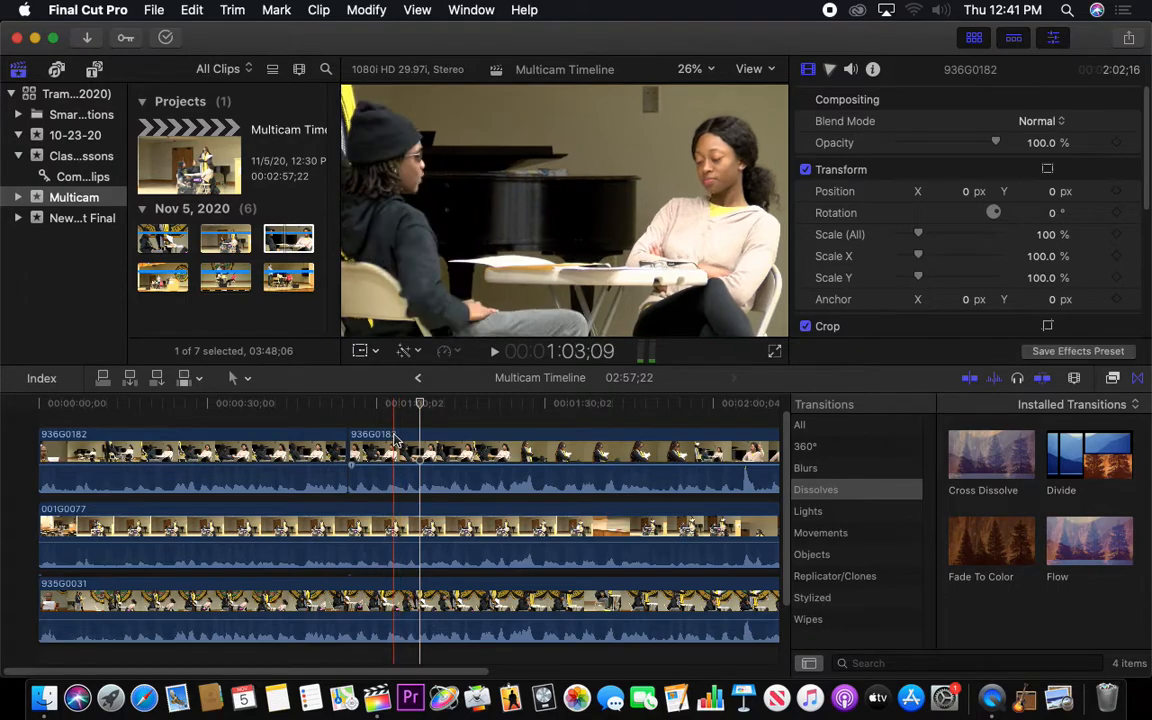
Cut 936G0182 at 58;18 and disable the short segment between 55;02 and that cut
{"action": "left_click", "coordinate": [368, 405]}
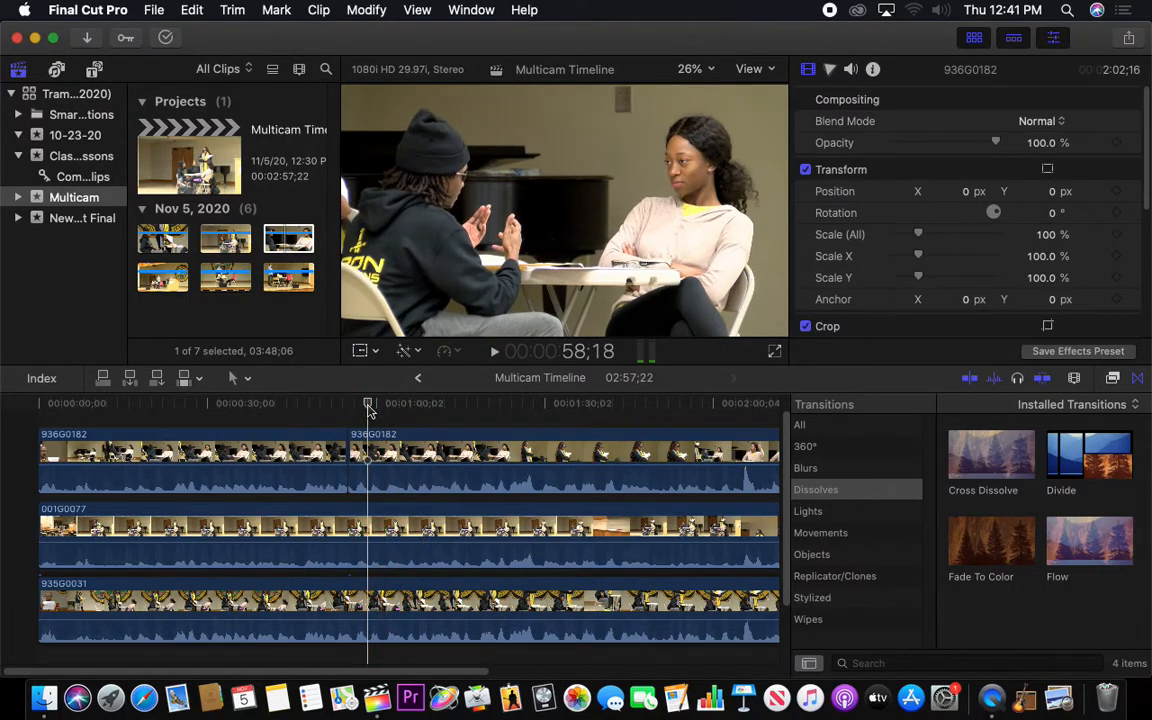
{"action": "left_click", "coordinate": [370, 447]}
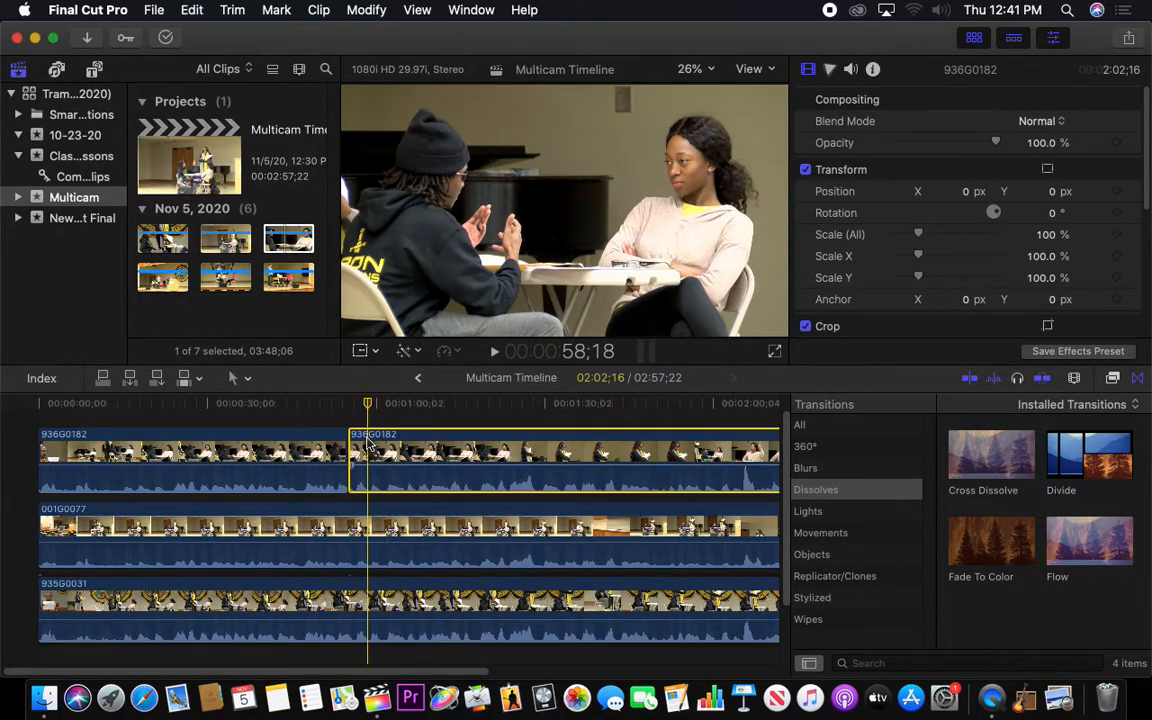
{"action": "mouse_move", "coordinate": [350, 447]}
{"action": "left_mouse_down"}
{"action": "mouse_move", "coordinate": [384, 446]}
{"action": "mouse_move", "coordinate": [361, 443]}
{"action": "left_mouse_up"}
{"action": "left_click", "coordinate": [357, 442]}
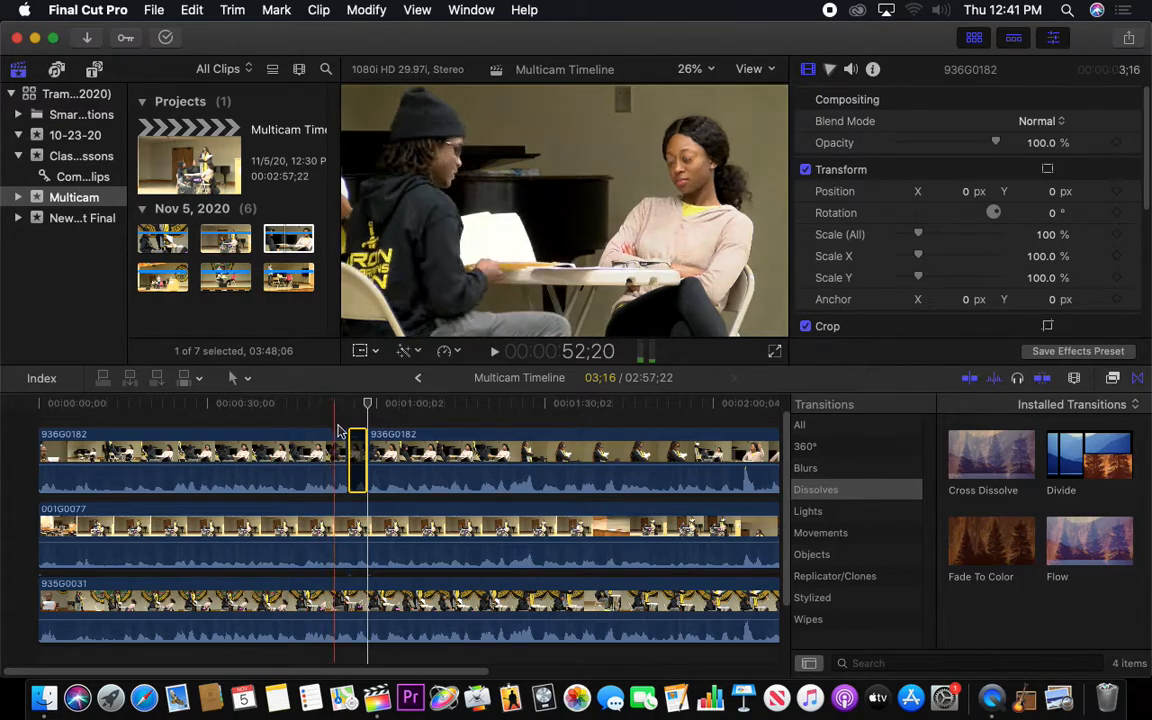
Cut both 936G0182 and 001G0077 with the Blade tool at 1:01;21 and 1:04;08
{"action": "left_click", "coordinate": [384, 405]}
{"action": "key", "text": "c"}
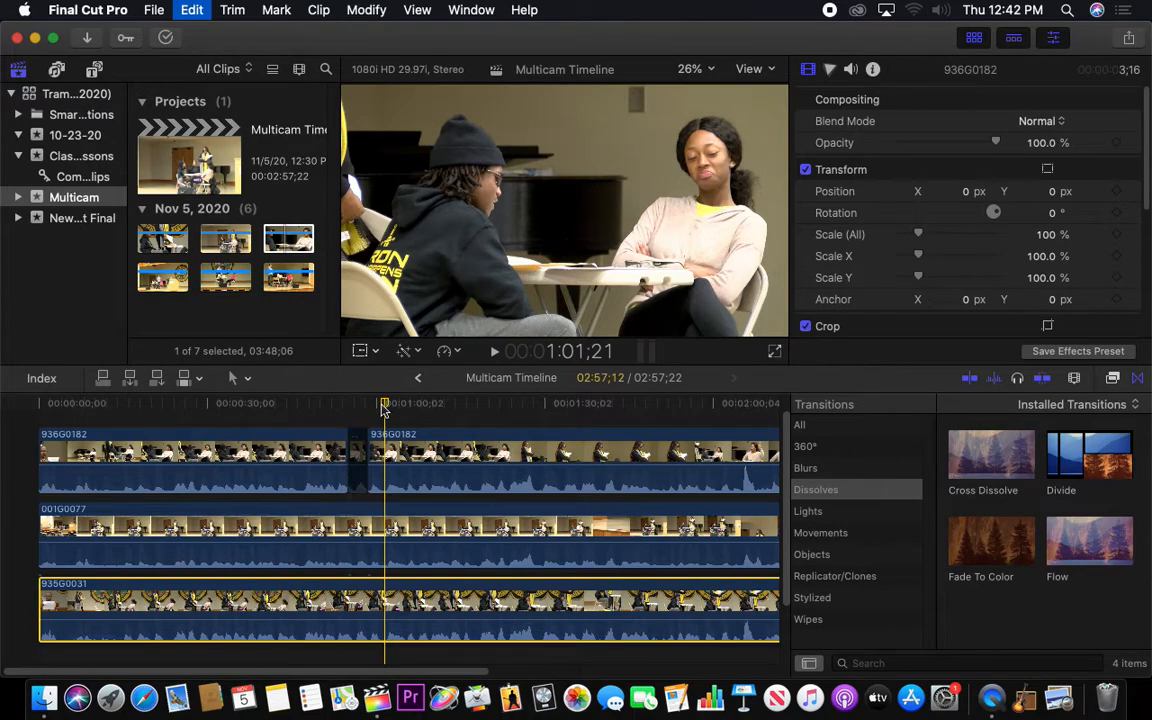
{"action": "key", "text": "b"}
{"action": "left_click", "coordinate": [392, 452]}
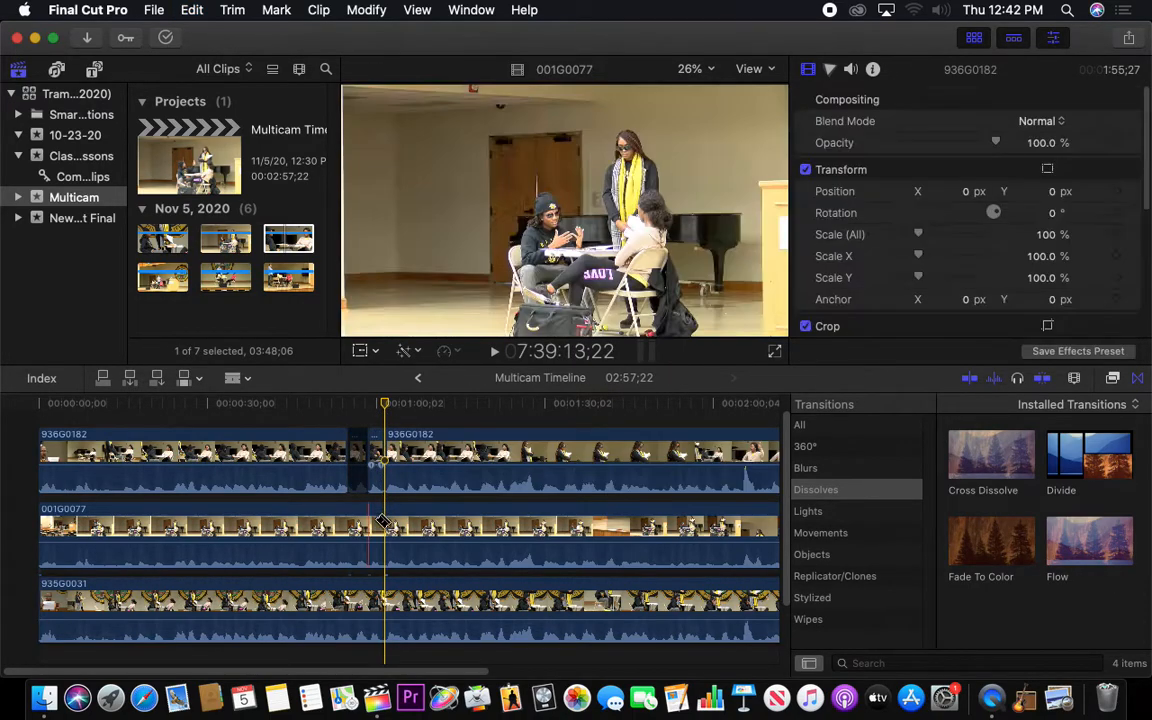
{"action": "left_click", "coordinate": [398, 533]}
{"action": "left_click", "coordinate": [398, 533]}
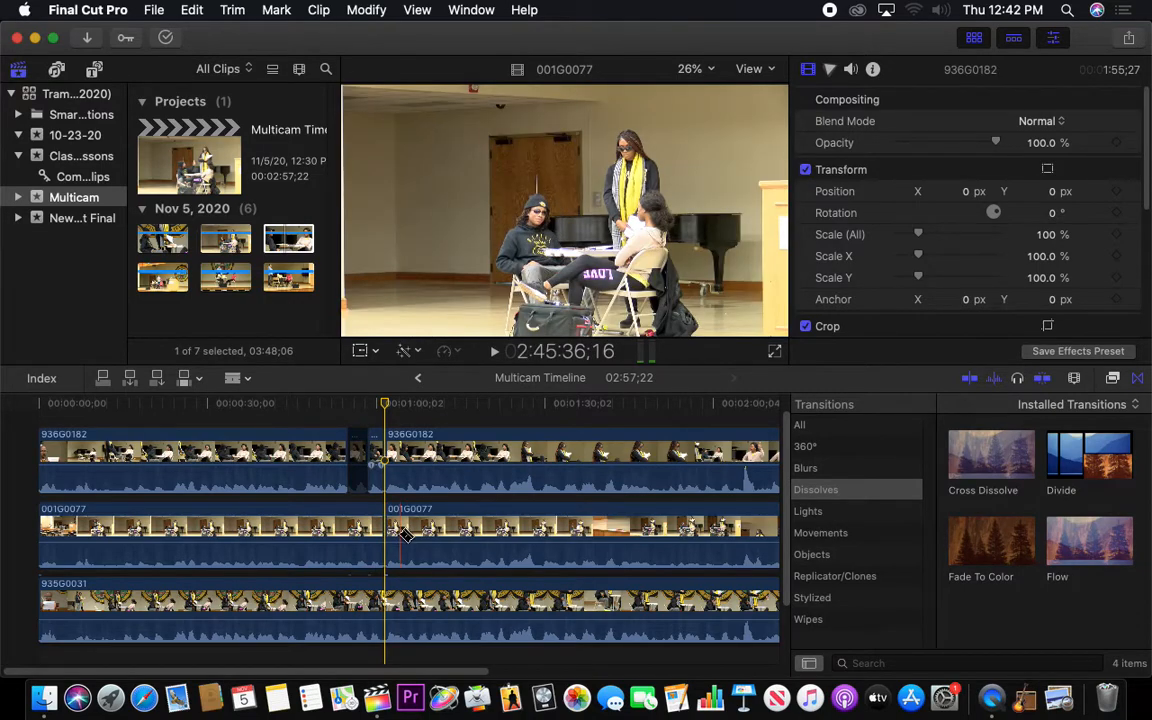
{"action": "left_click", "coordinate": [405, 472]}
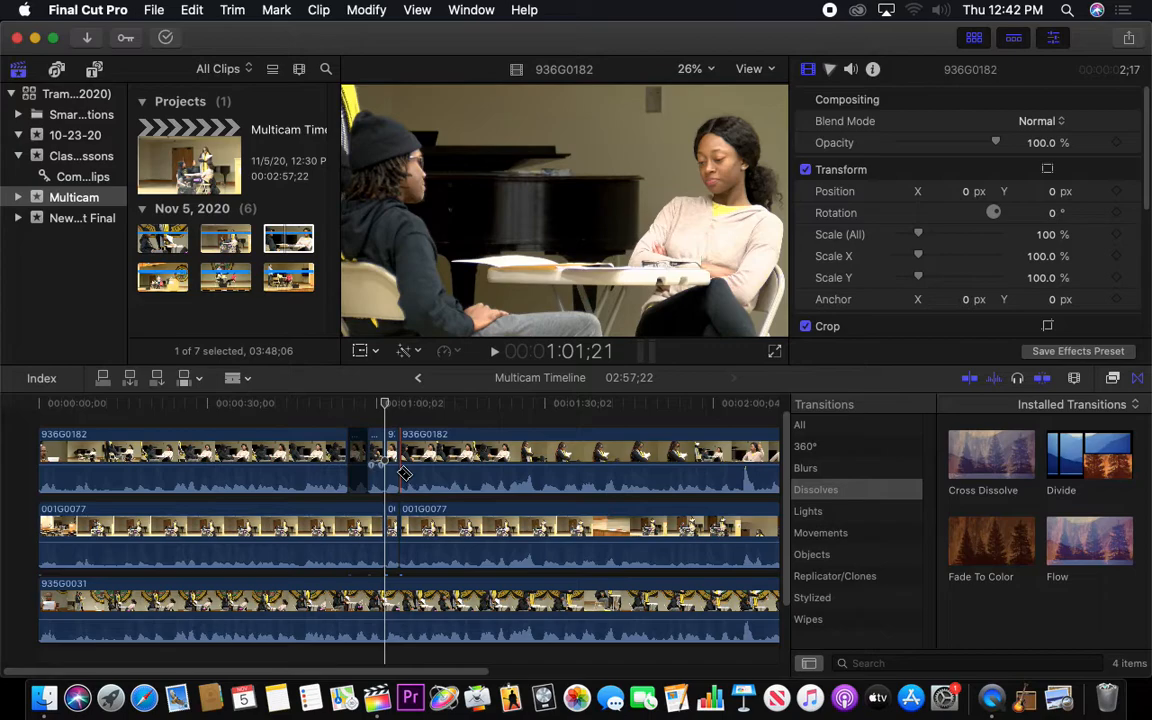
Disable the short 936G0182 and 001G0077 segments between 1:01;21 and 1:04;08
{"action": "key", "text": "a"}
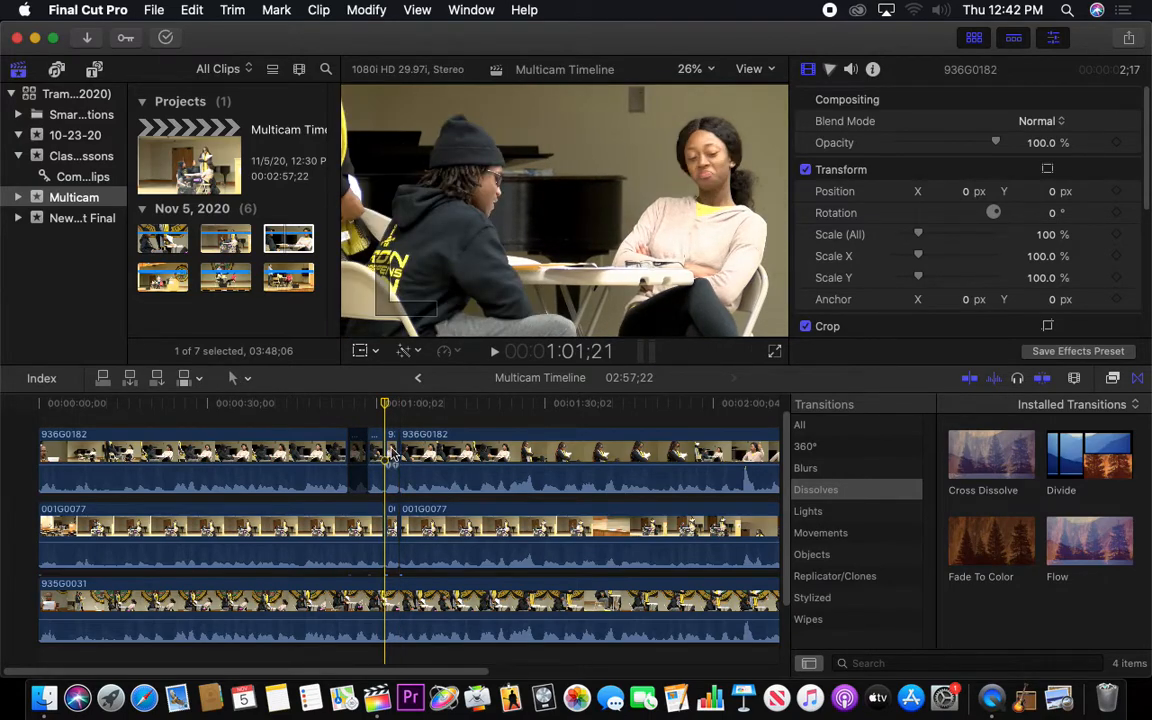
{"action": "left_click", "coordinate": [391, 458]}
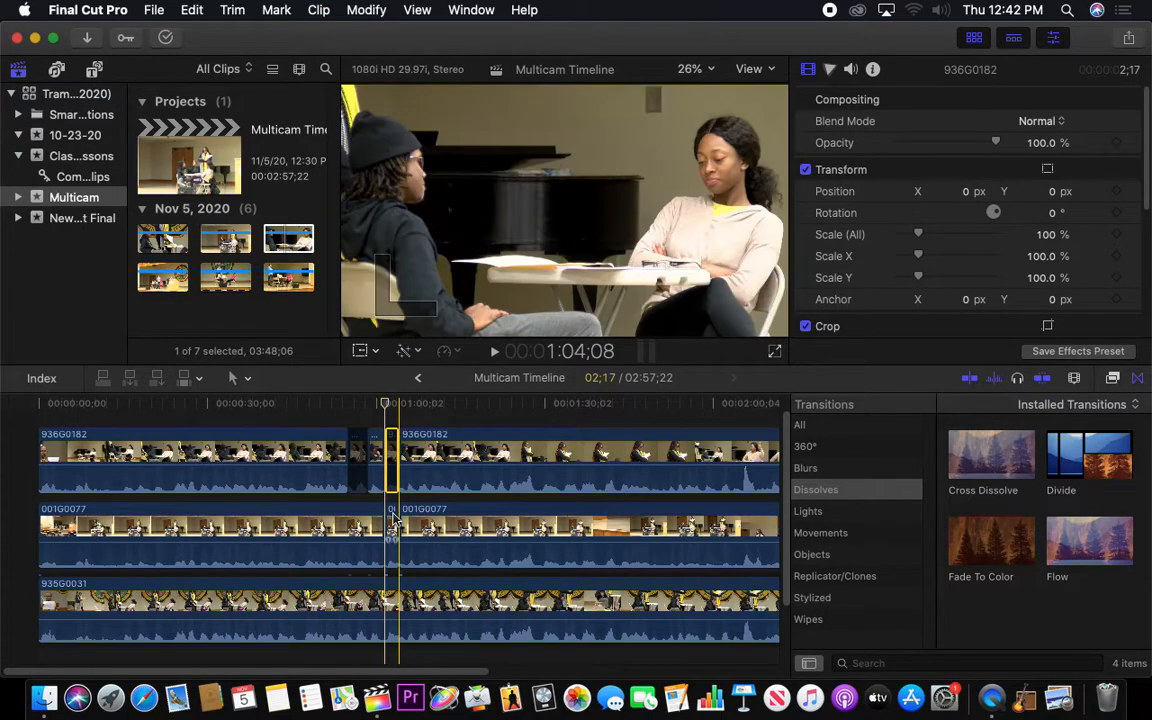
{"action": "left_click", "coordinate": [392, 528]}
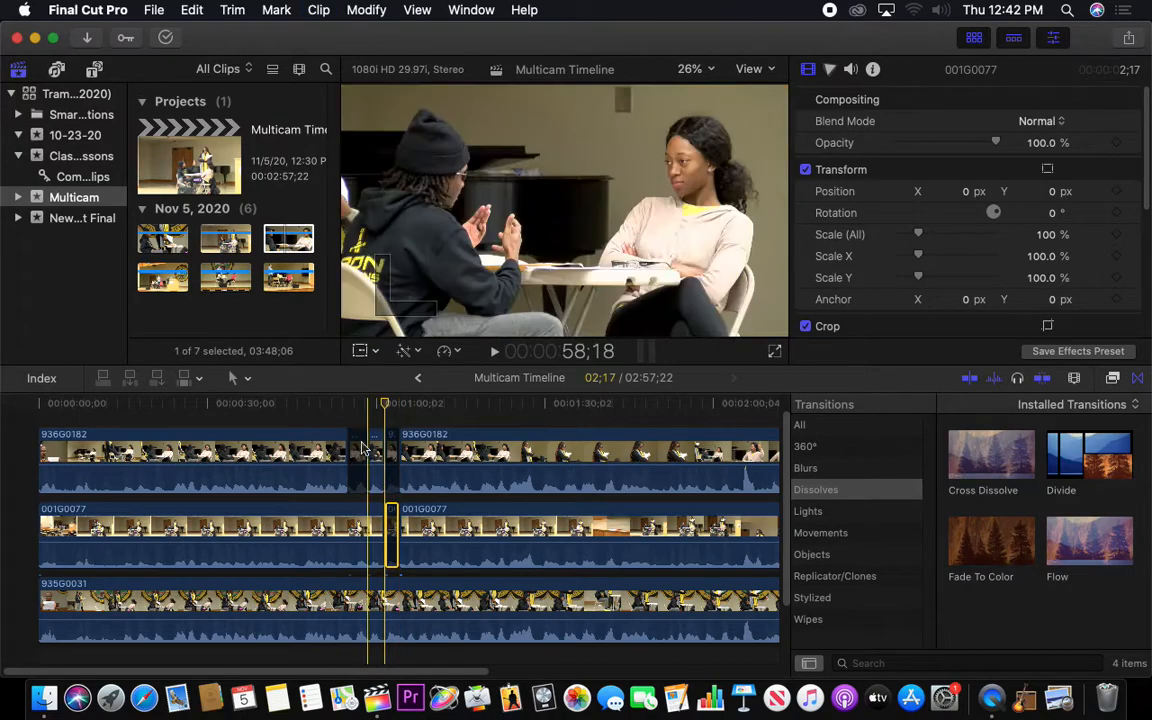
Play the timeline from 50;27 to past 1:04 to watch the switches between camera angles
{"action": "left_click", "coordinate": [322, 405]}
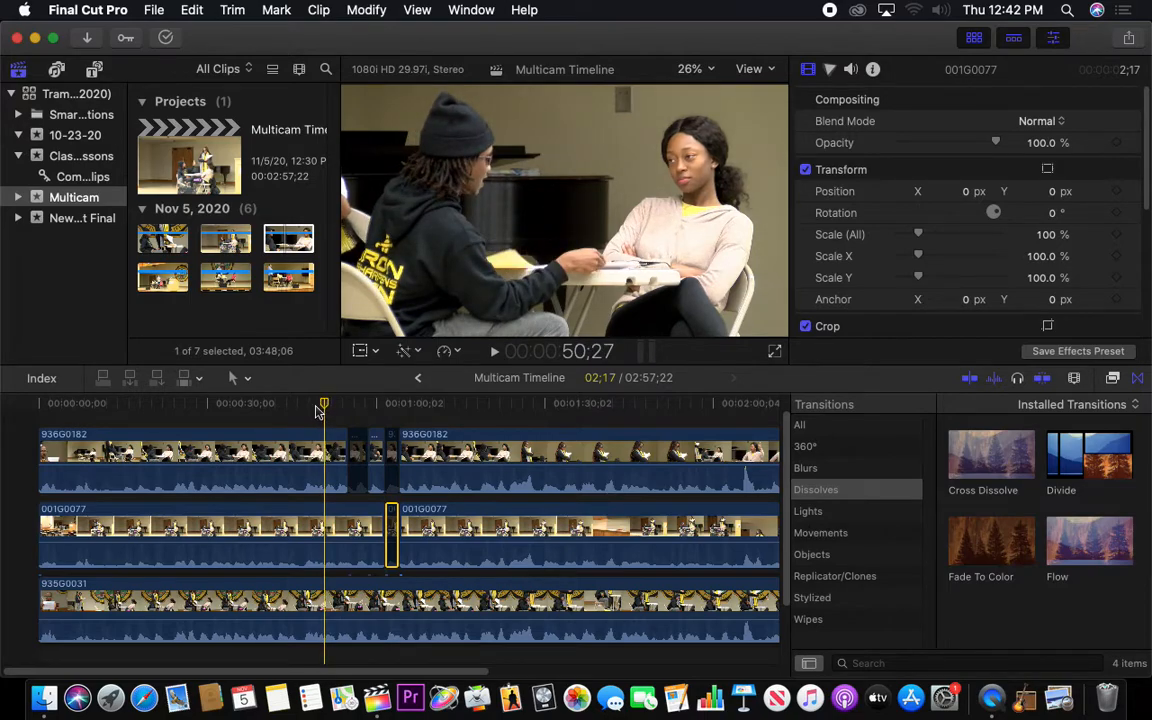
{"action": "key", "text": "space"}
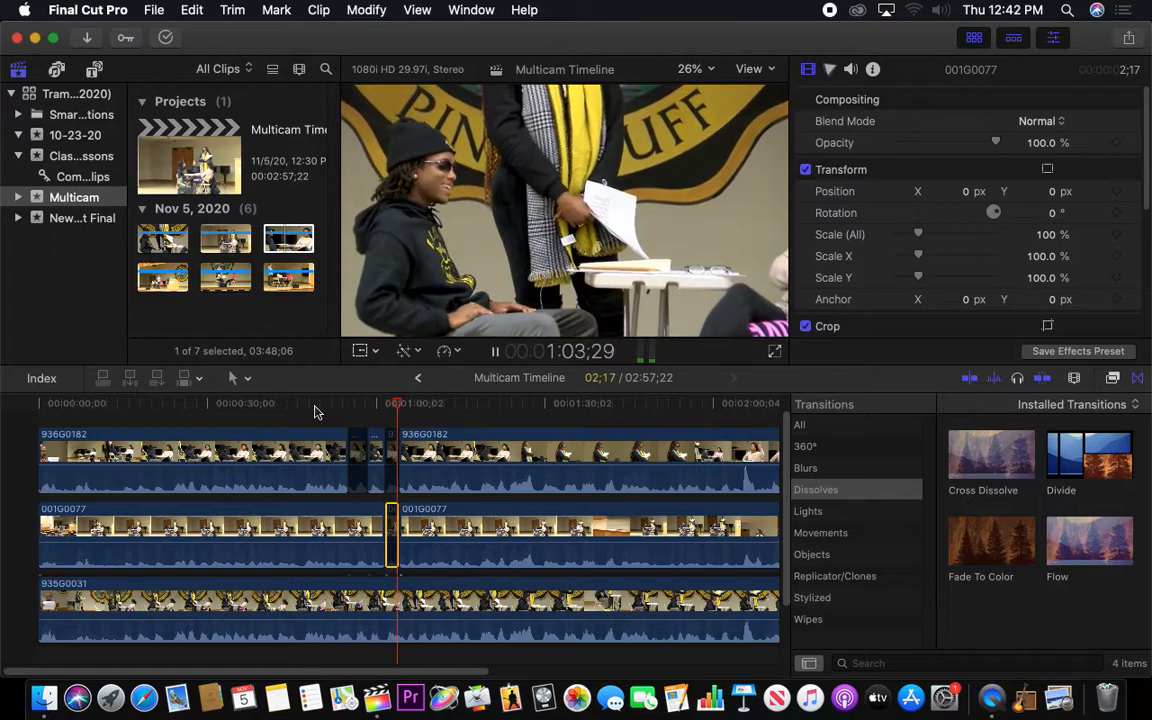
{"action": "key", "text": "space"}
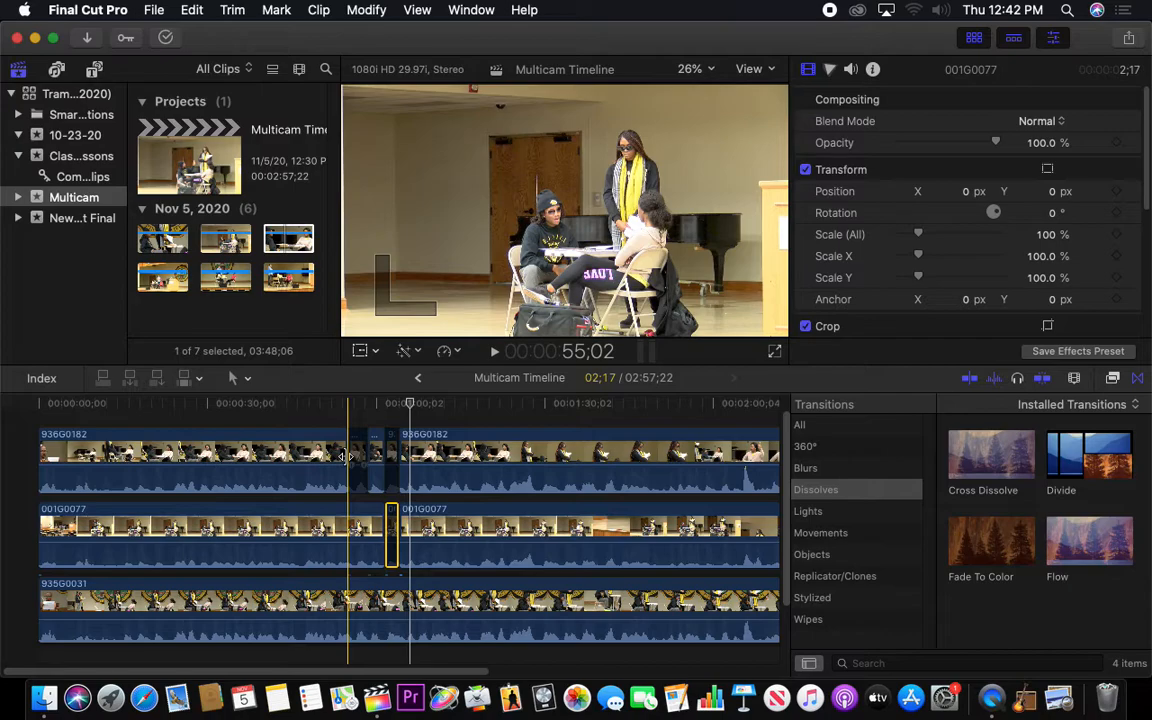
Undo the disabling of the short 936G0182 and 001G0077 segments
{"action": "key", "text": "super+z"}
{"action": "key", "text": "super+z"}
{"action": "key", "text": "super+z"}
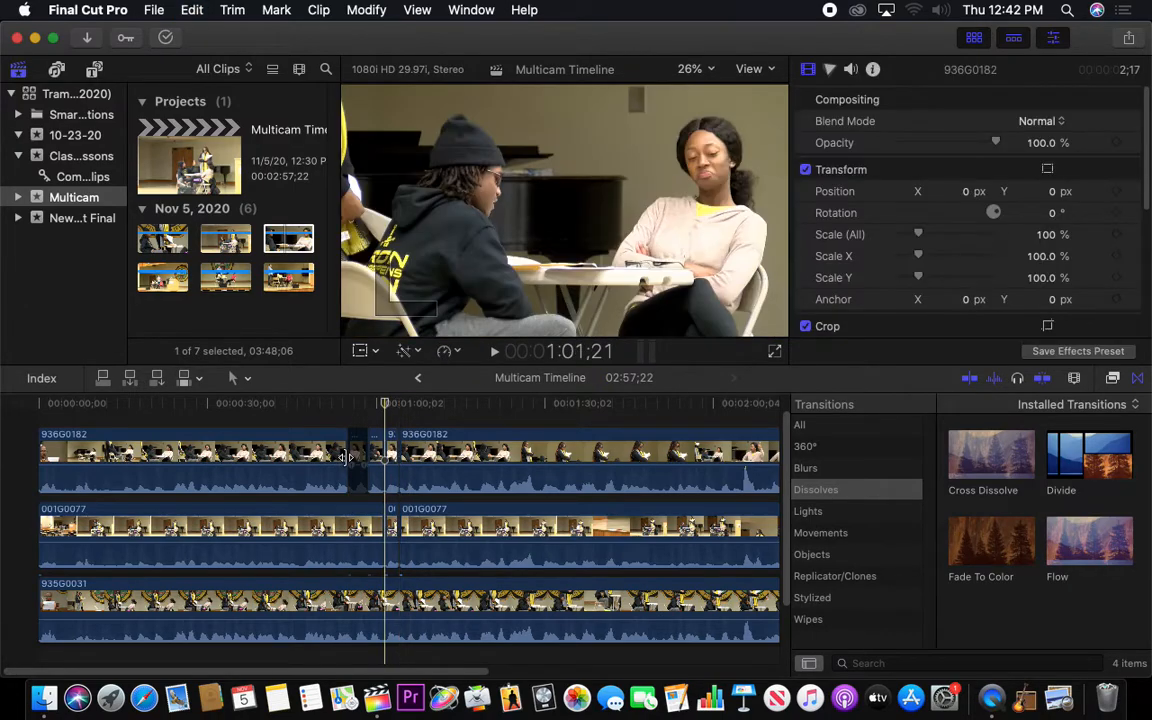
Undo the remaining cuts and segment disabling so 936G0182 and 001G0077 are whole clips again
{"action": "key", "text": "super+z"}
{"action": "key", "text": "super+z"}
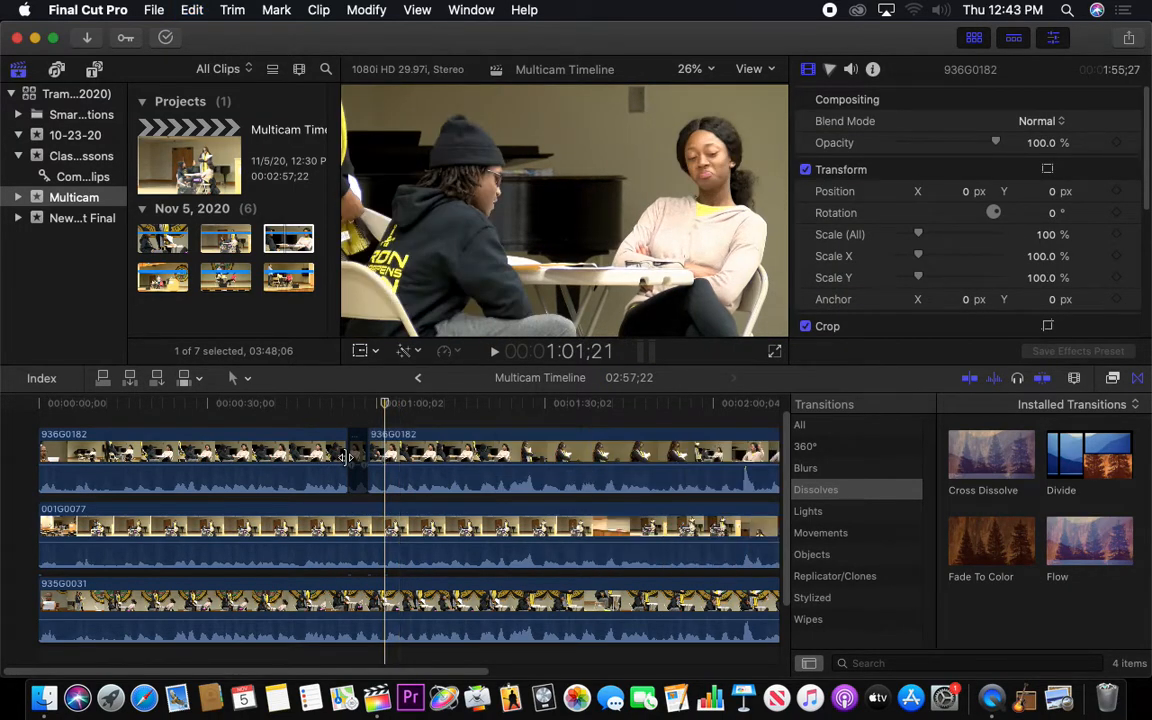
{"action": "key", "text": "shift+super+z"}
{"action": "key", "text": "super+z"}
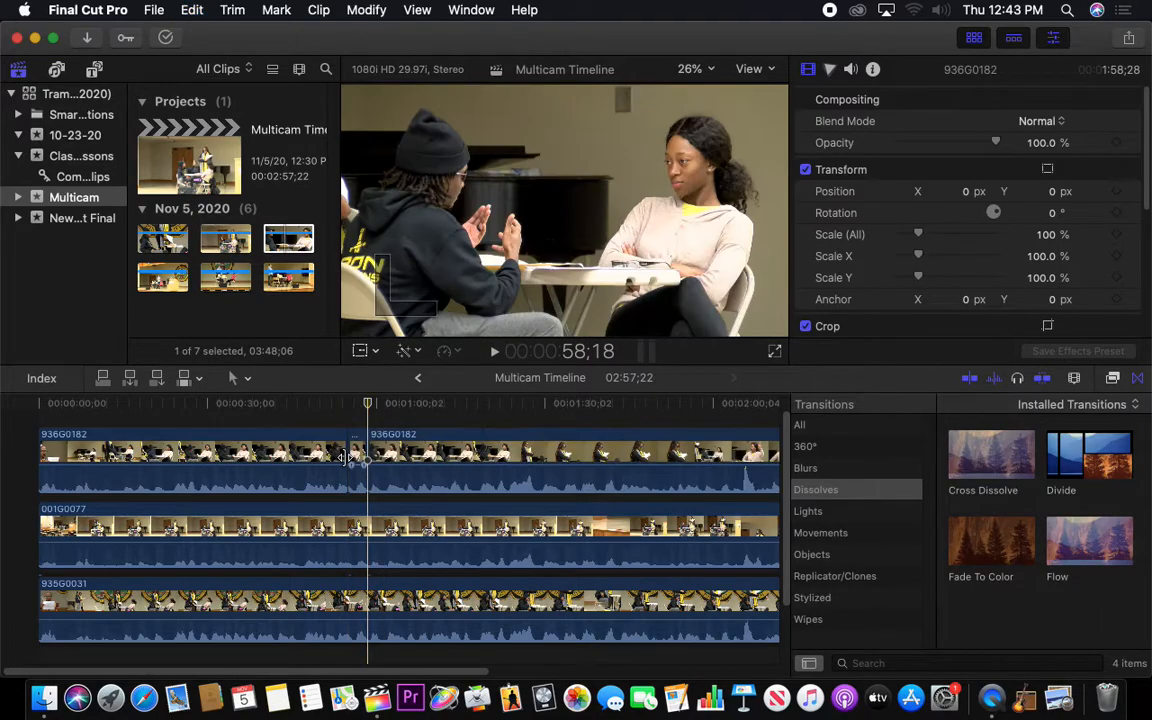
{"action": "key", "text": "super+z"}
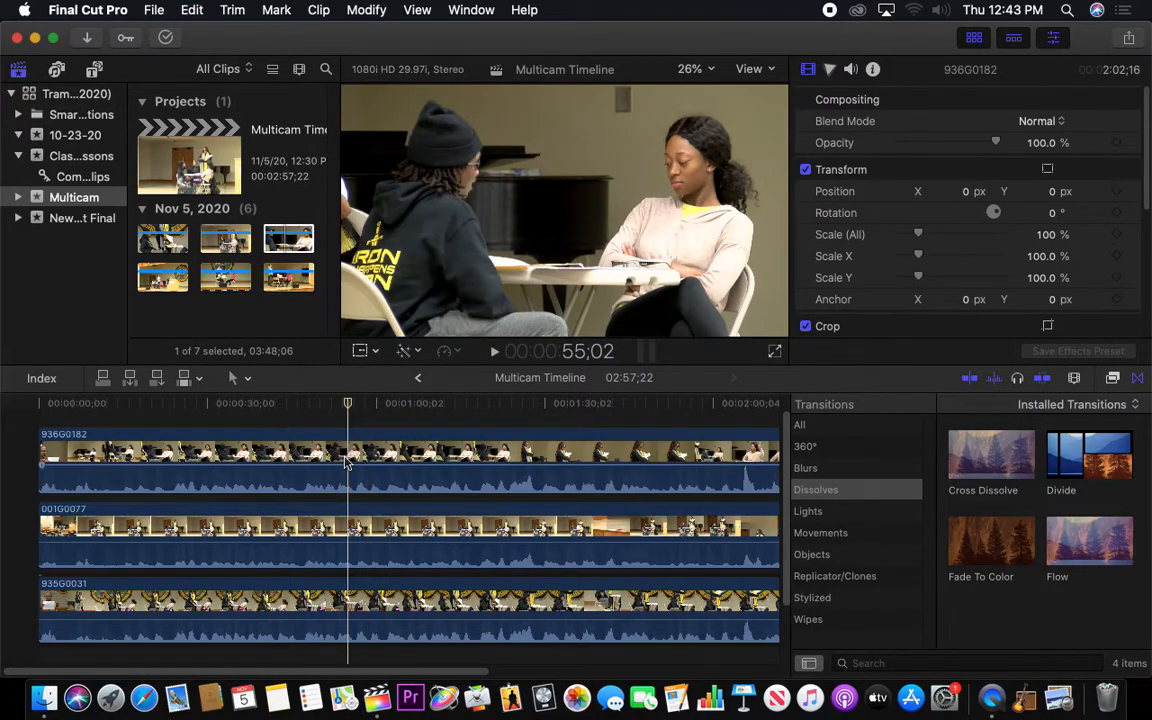
Detach the audio from the three stacked clips 936G0182, 001G0077 and 935G0031
{"action": "left_click", "coordinate": [314, 410]}
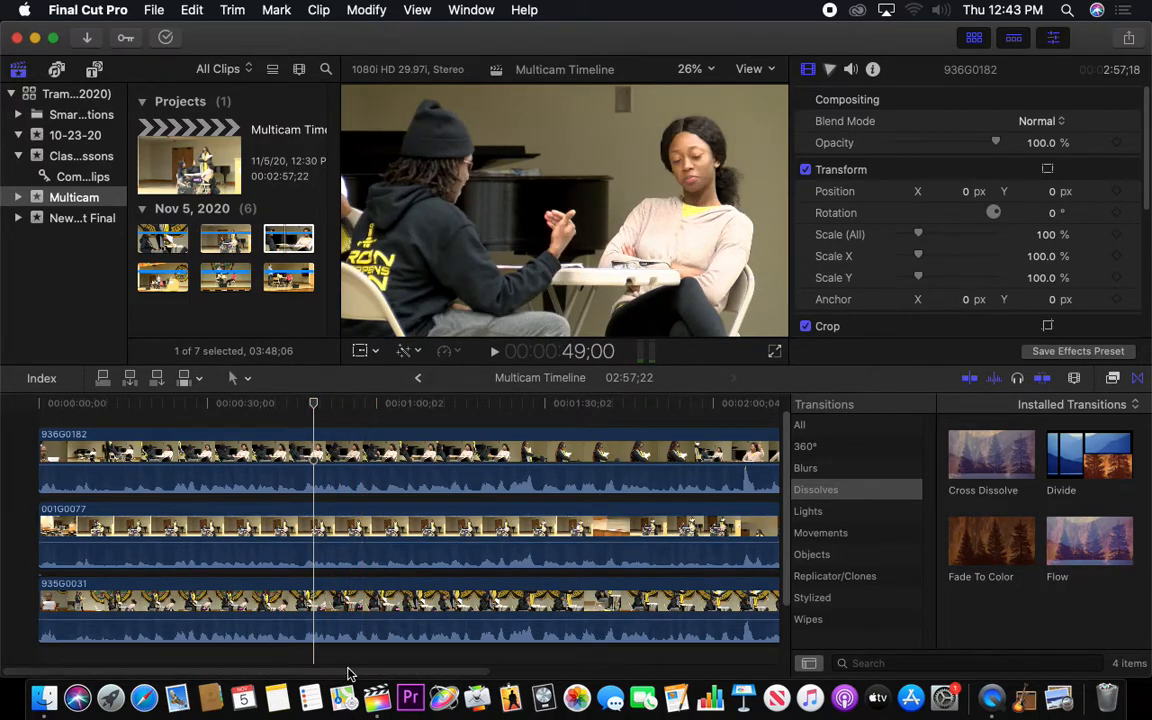
{"action": "key", "text": "super+minus"}
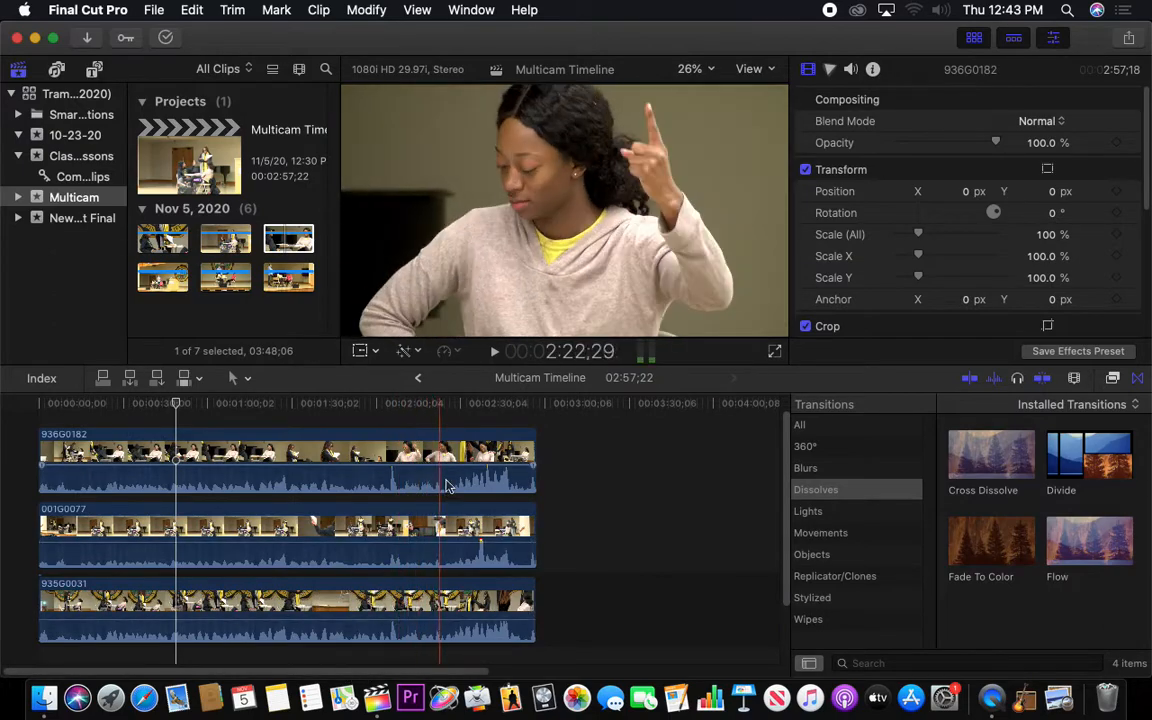
{"action": "left_click_drag", "start_coordinate": [571, 455], "coordinate": [378, 610]}
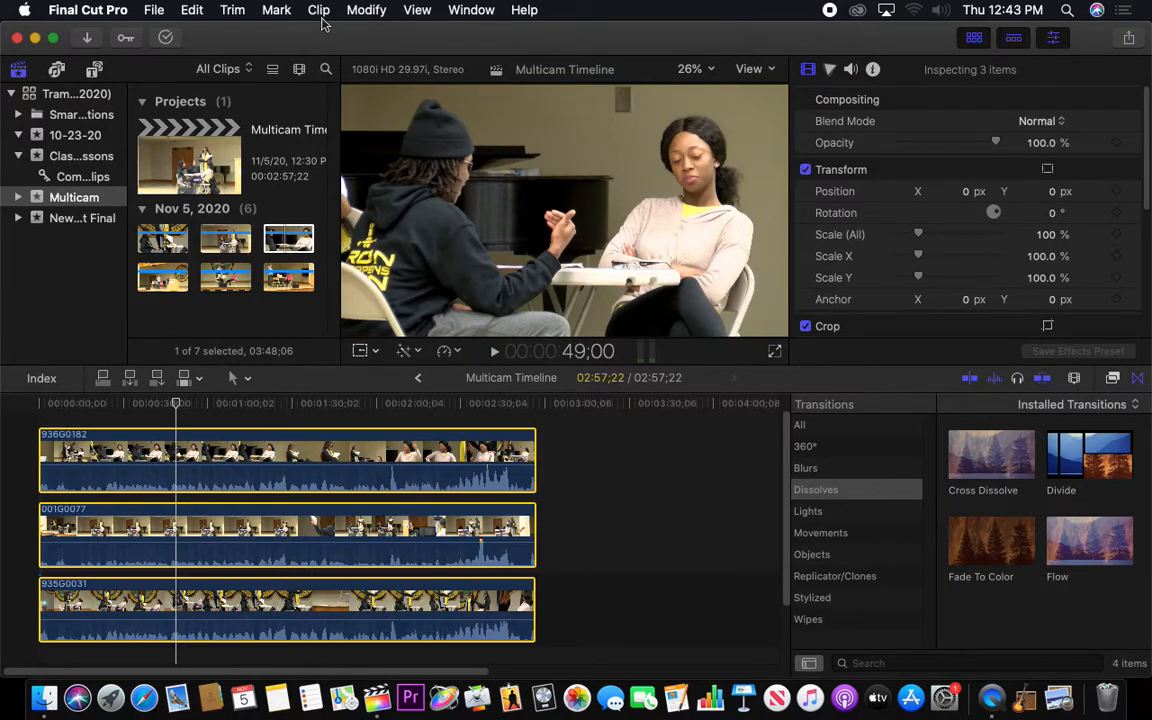
{"action": "left_click", "coordinate": [310, 12]}
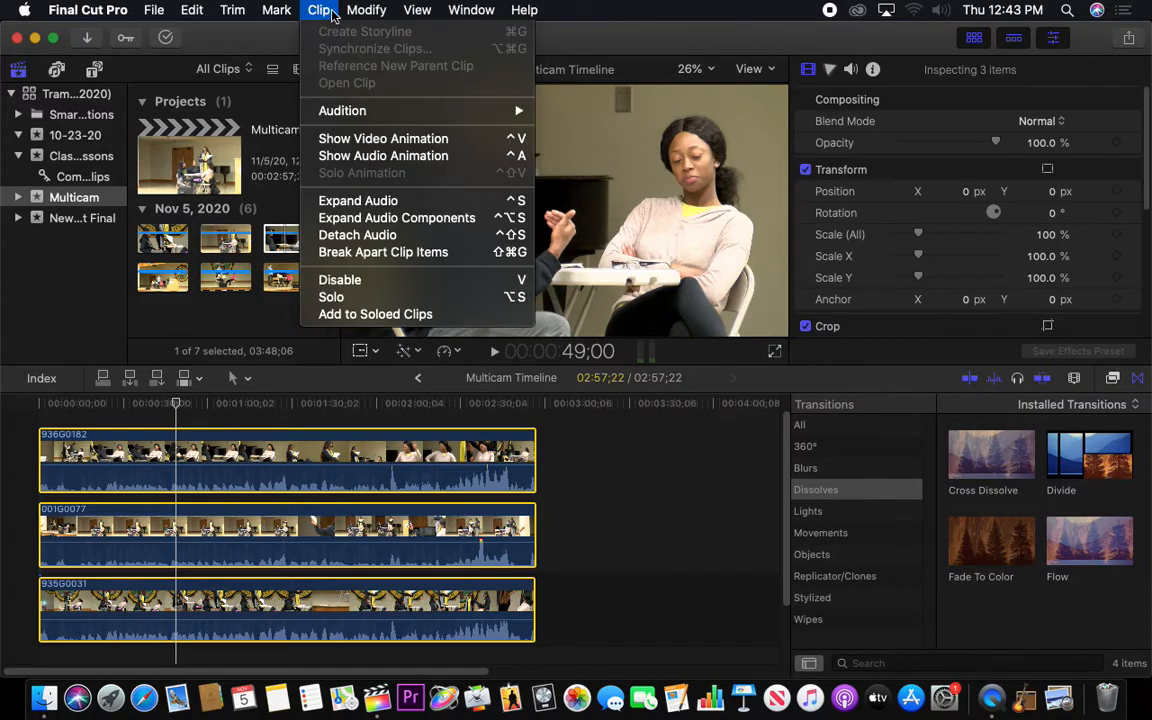
{"action": "left_click", "coordinate": [357, 240]}
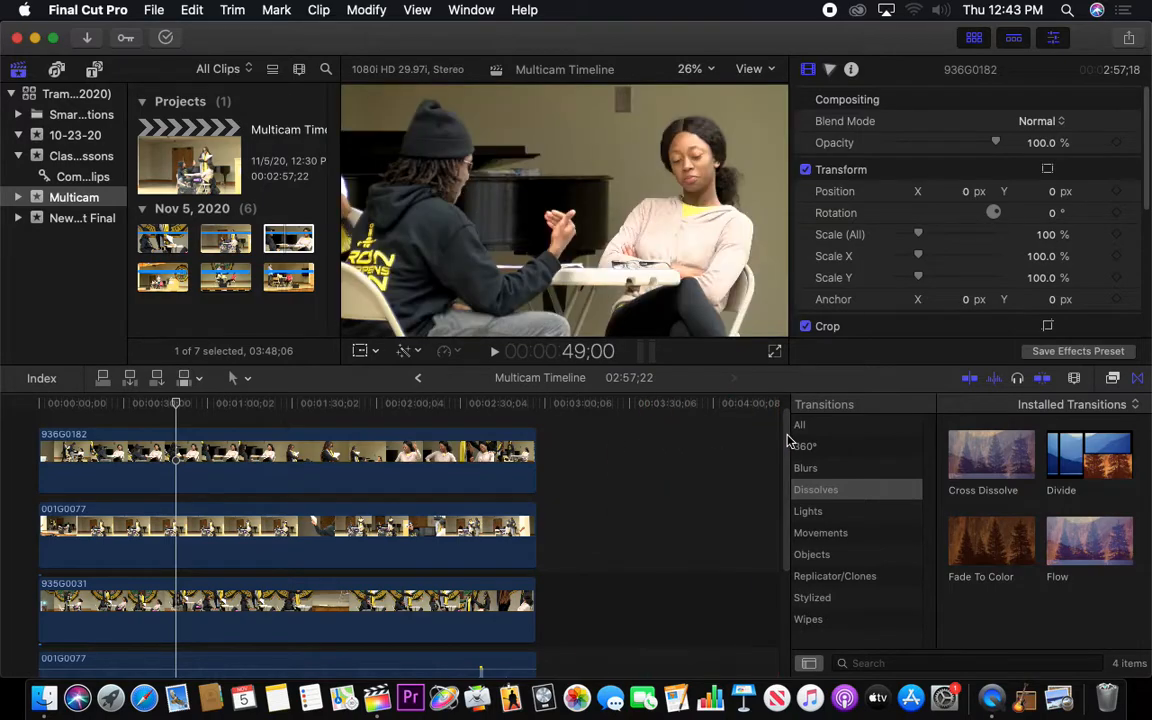
{"action": "scroll", "coordinate": [760, 500], "scroll_direction": "down", "scroll_amount": 5}
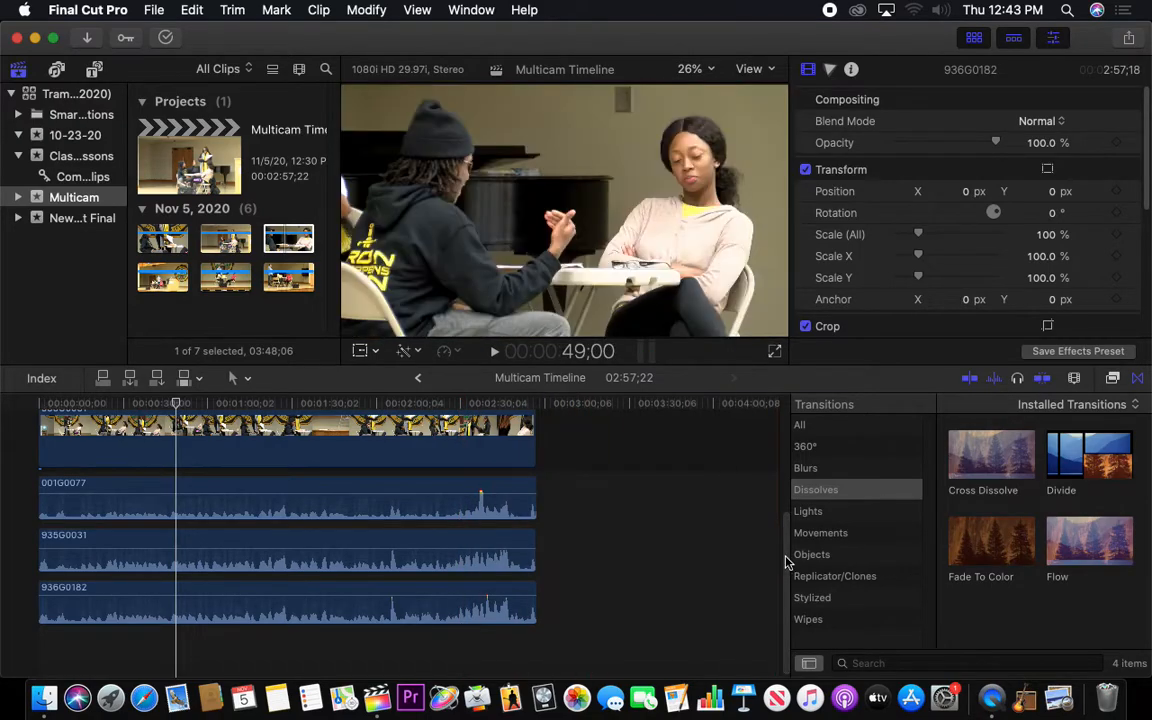
{"action": "scroll", "coordinate": [780, 514], "scroll_direction": "up", "scroll_amount": 3}
{"action": "scroll", "coordinate": [780, 514], "scroll_direction": "up", "scroll_amount": 3}
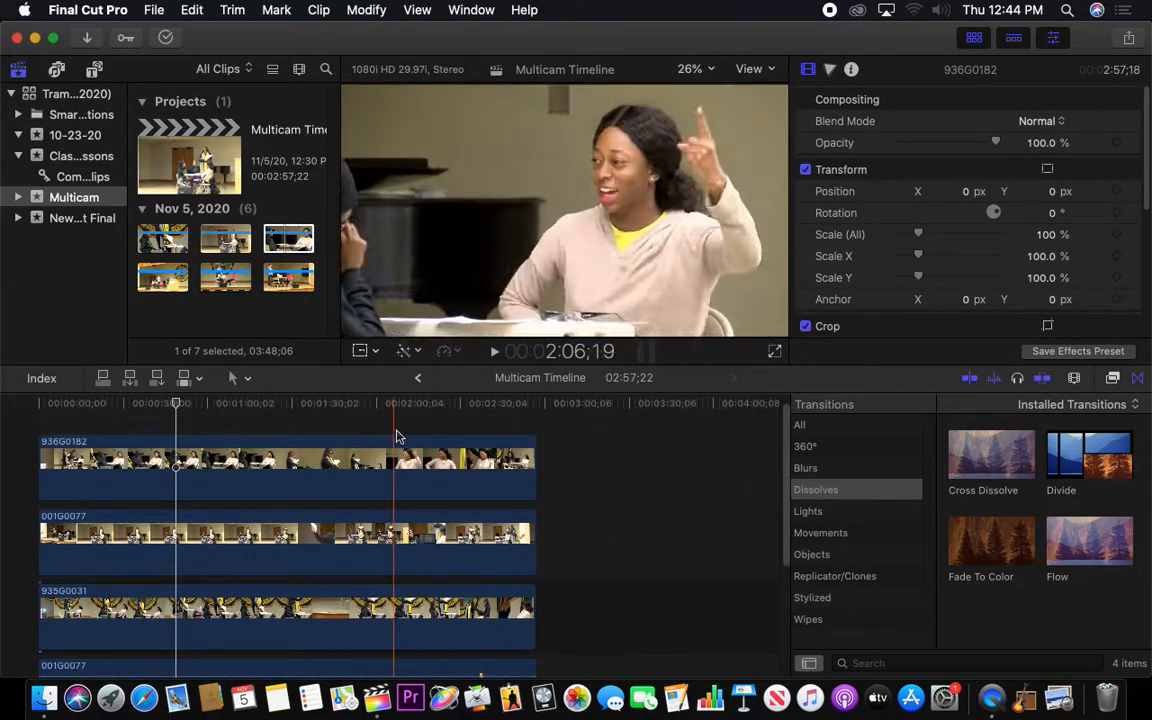
Cut the video clip 936G0182 with the Blade tool at about 1:09;17 and 1:30;21
{"action": "left_click", "coordinate": [232, 458]}
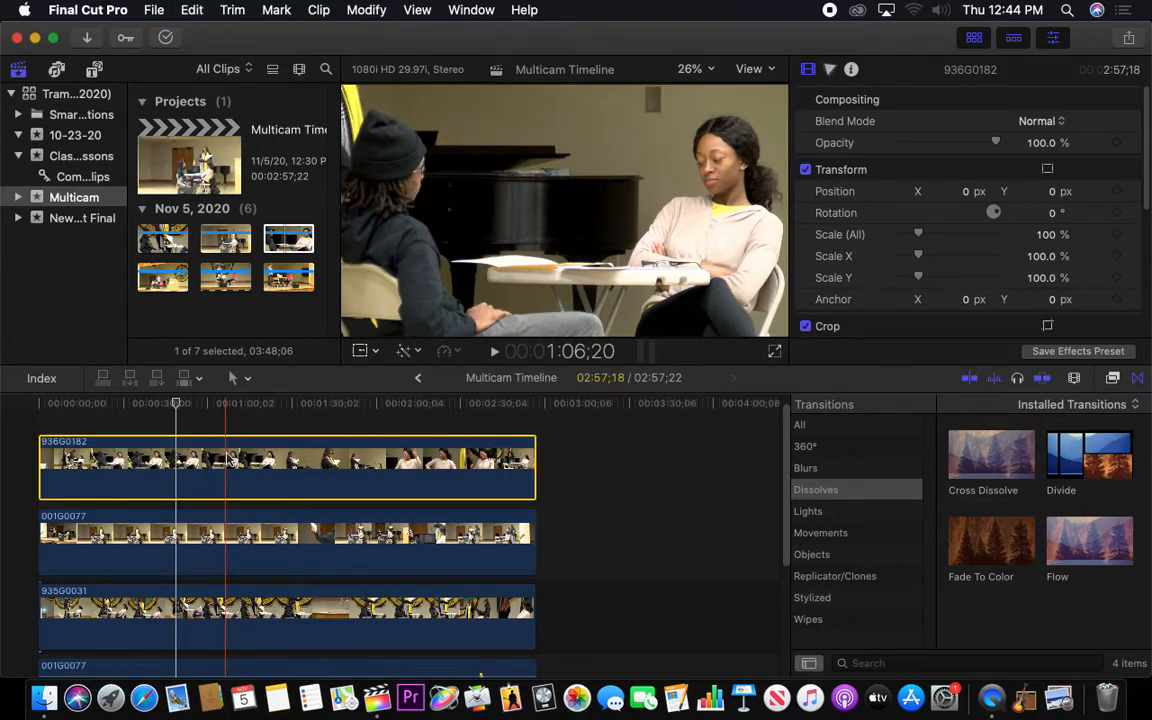
{"action": "key", "text": "b"}
{"action": "left_click", "coordinate": [237, 462]}
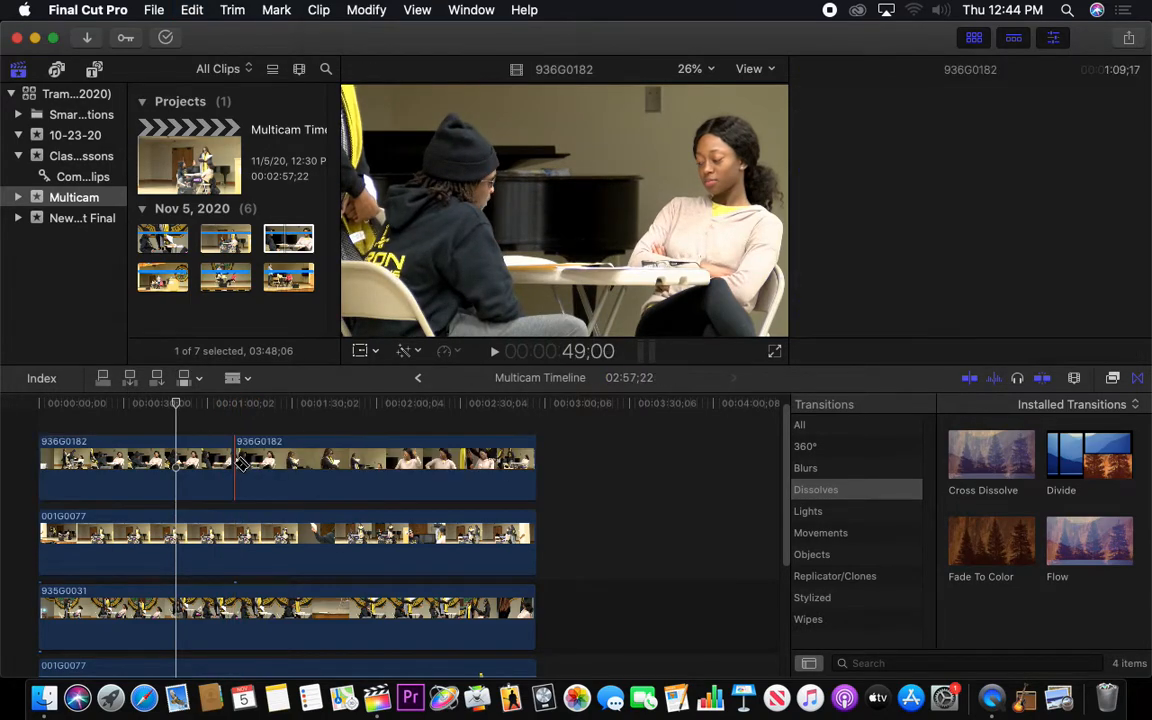
{"action": "left_click", "coordinate": [294, 468]}
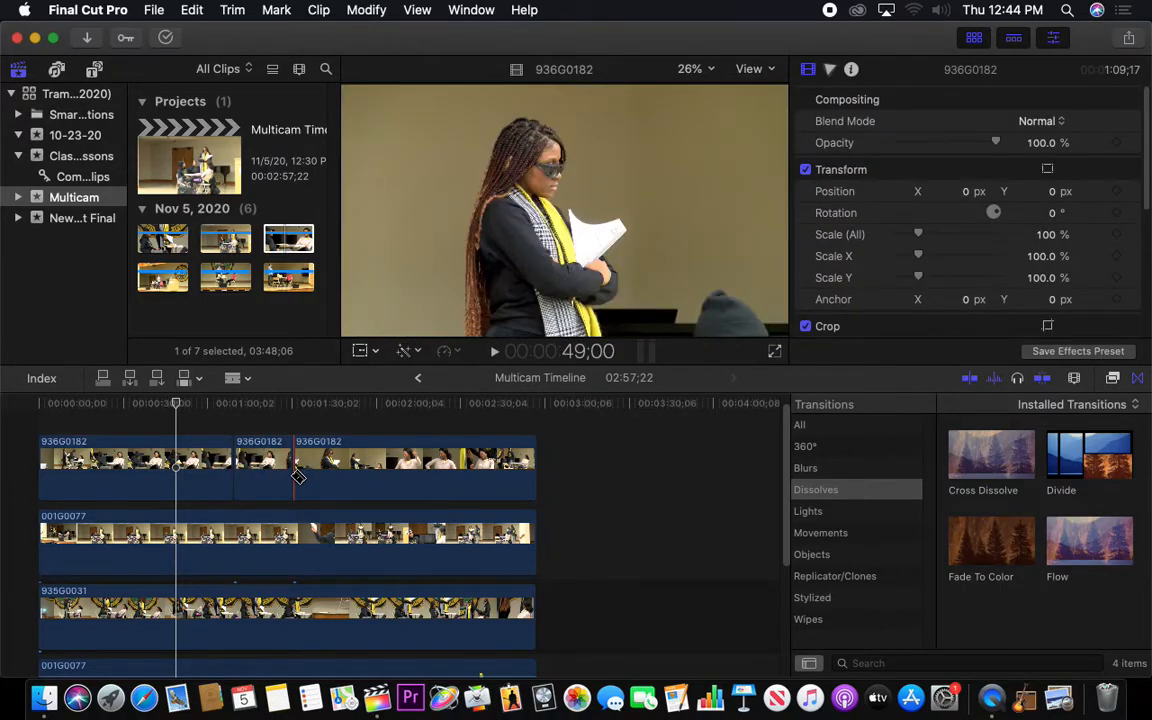
Disable the middle 936G0182 segment between the two new cuts
{"action": "key", "text": "a"}
{"action": "left_click", "coordinate": [270, 455]}
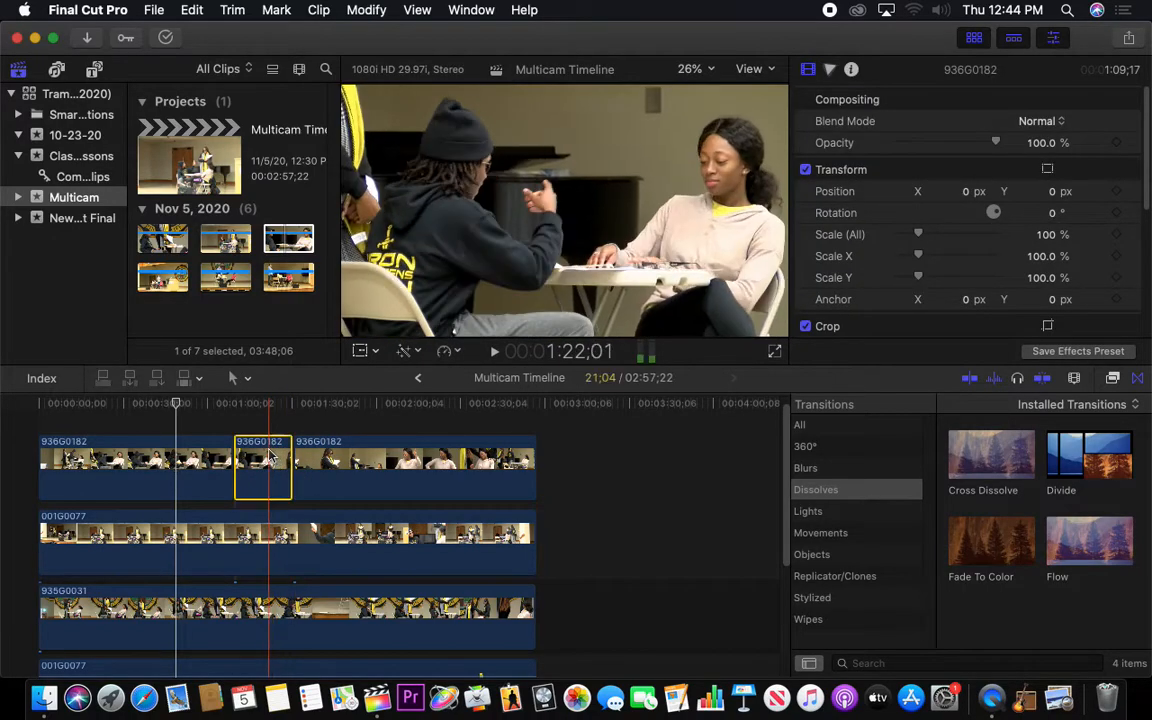
{"action": "key", "text": "v"}
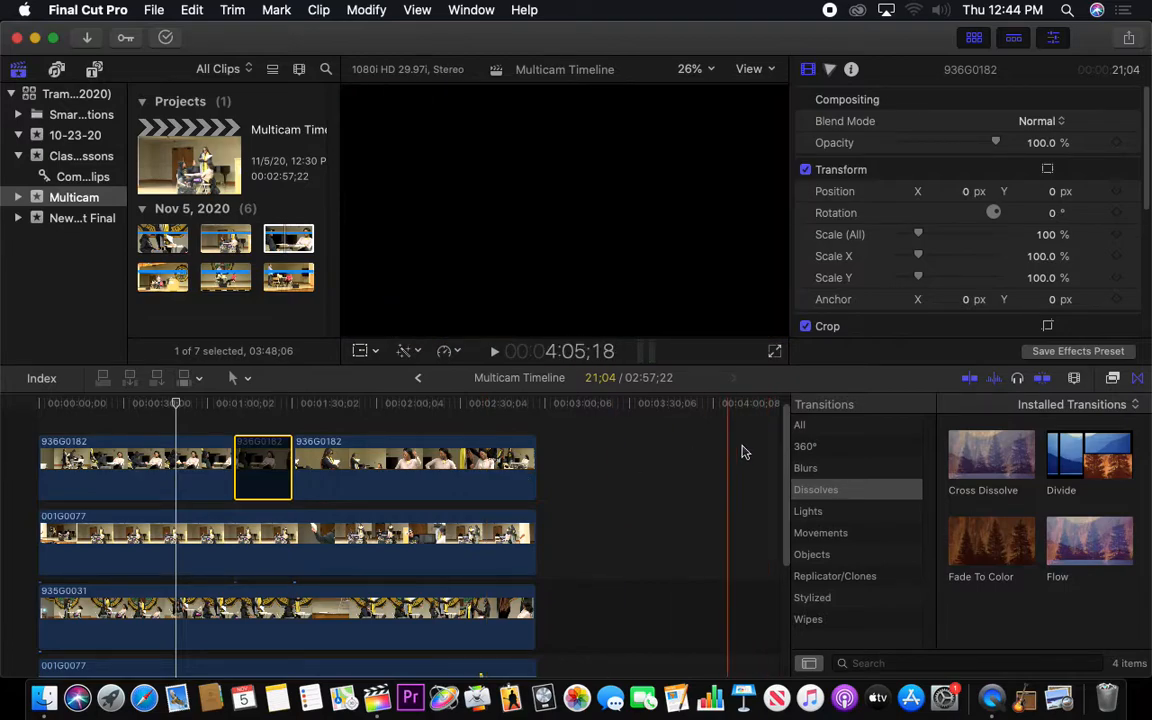
Examine the detached audio clips, and play the timeline across the start of the disabled 936G0182 segment
{"action": "scroll", "coordinate": [740, 520], "scroll_direction": "down", "scroll_amount": 5}
{"action": "scroll", "coordinate": [735, 553], "scroll_direction": "down", "scroll_amount": 1}
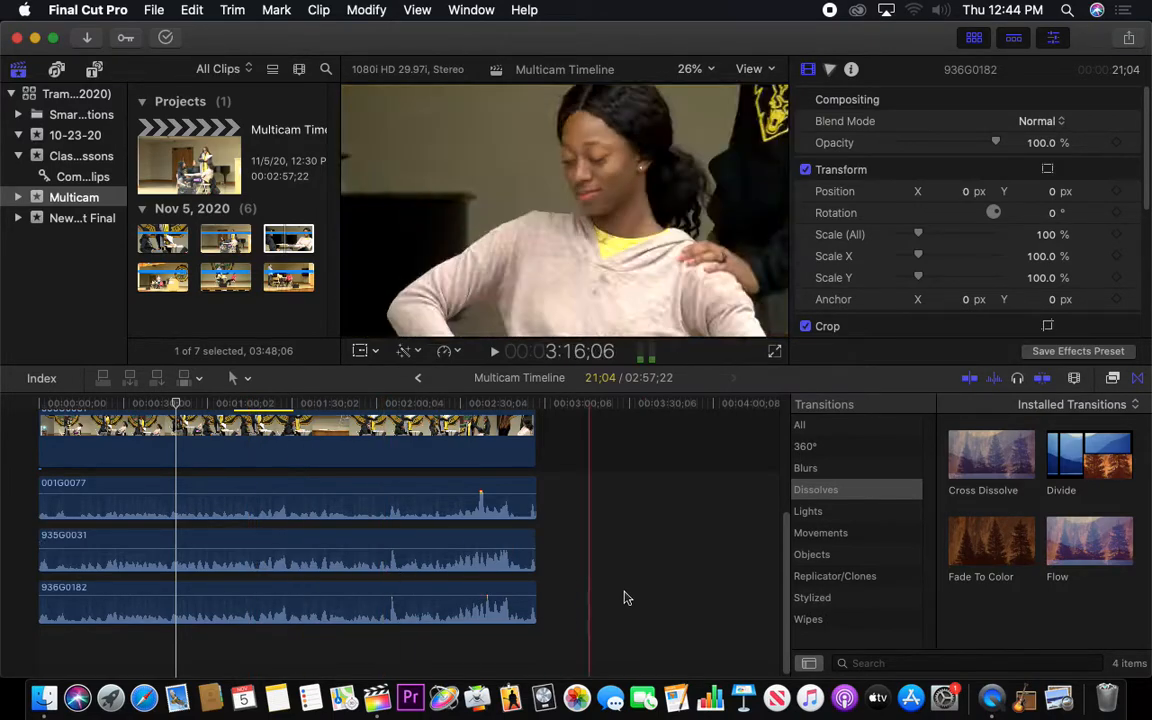
{"action": "left_click_drag", "start_coordinate": [787, 581], "coordinate": [736, 460]}
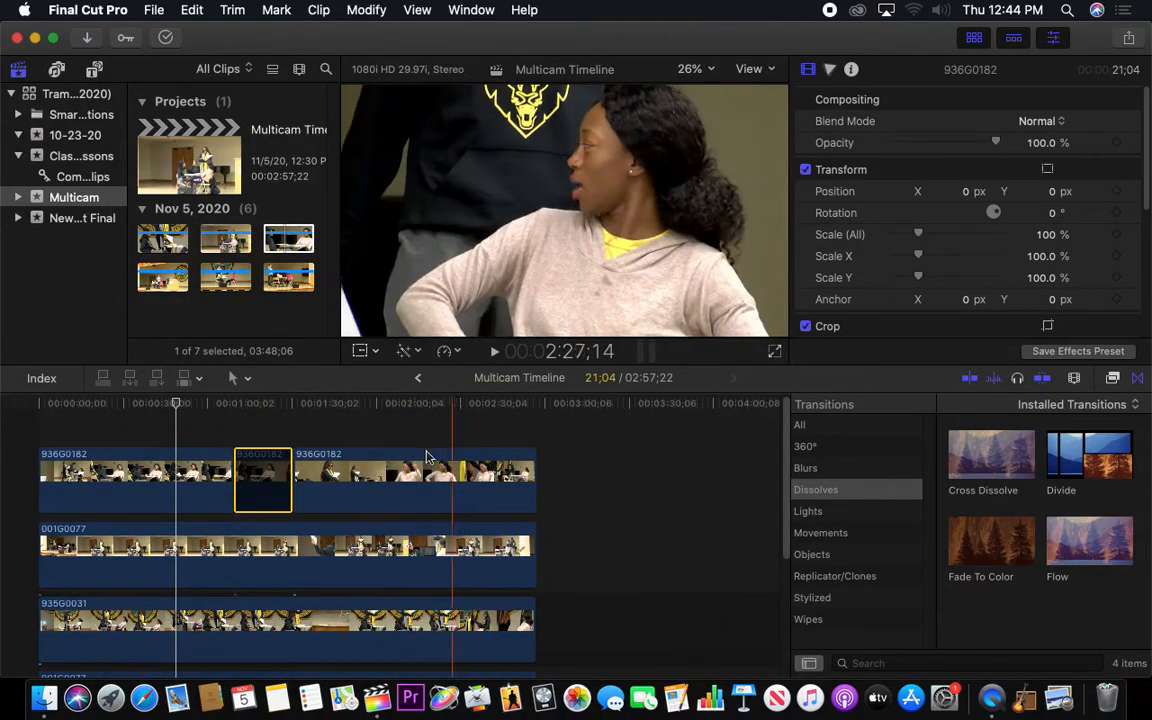
{"action": "key", "text": "space"}
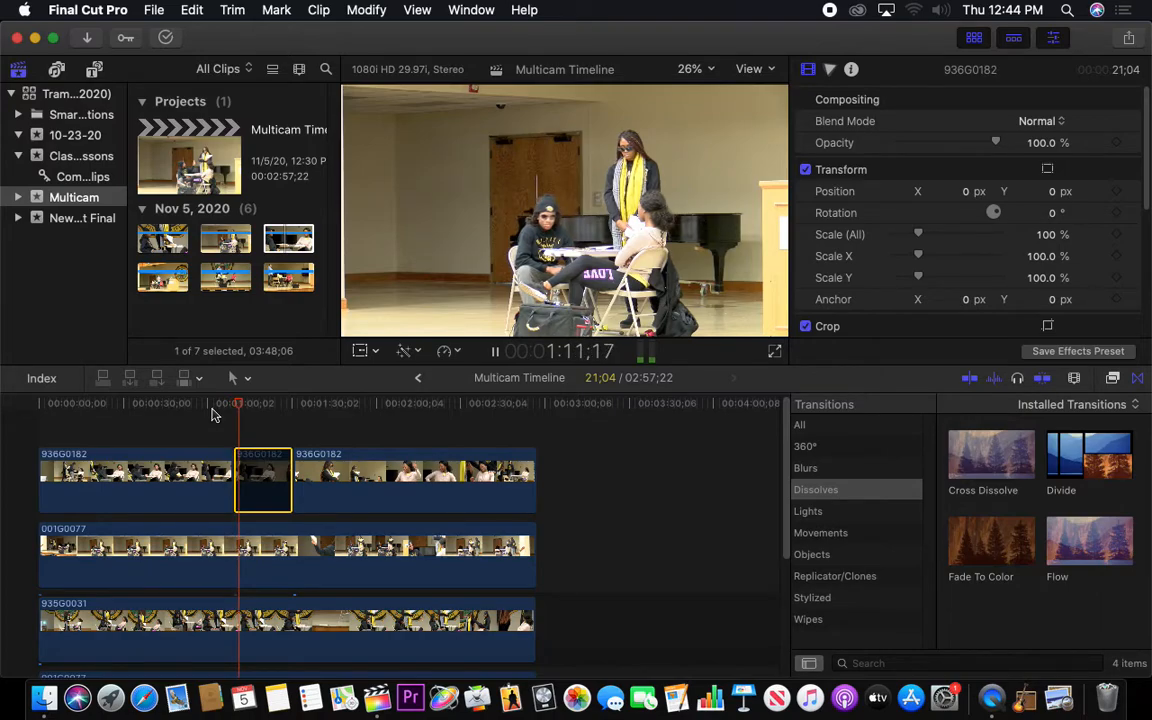
{"action": "key", "text": "space"}
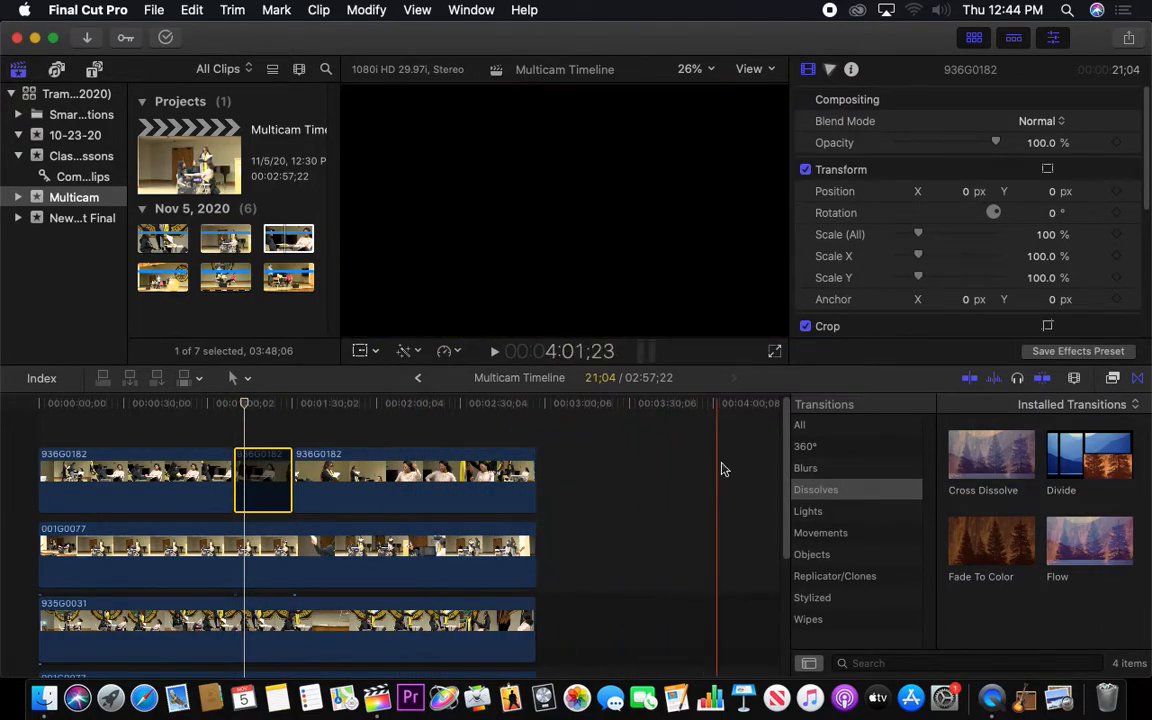
Undo the disabling of the middle 936G0182 segment and both cuts in that clip
{"action": "key", "text": "super+z"}
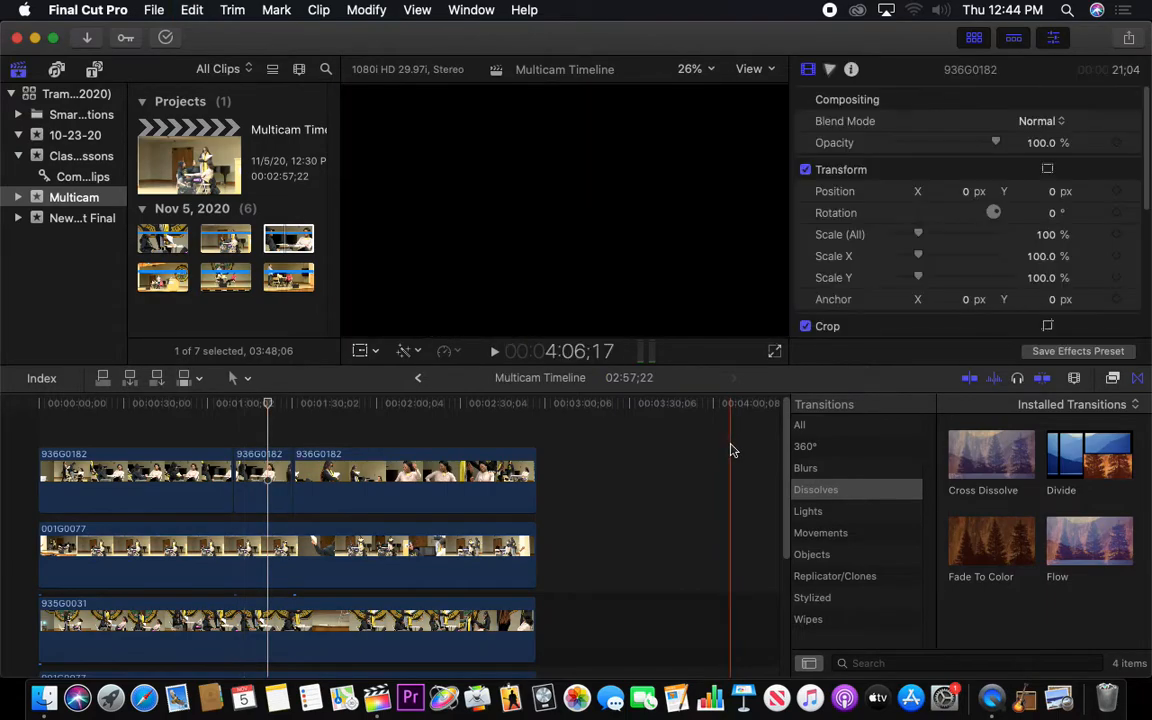
{"action": "key", "text": "super+z"}
{"action": "key", "text": "super+z"}
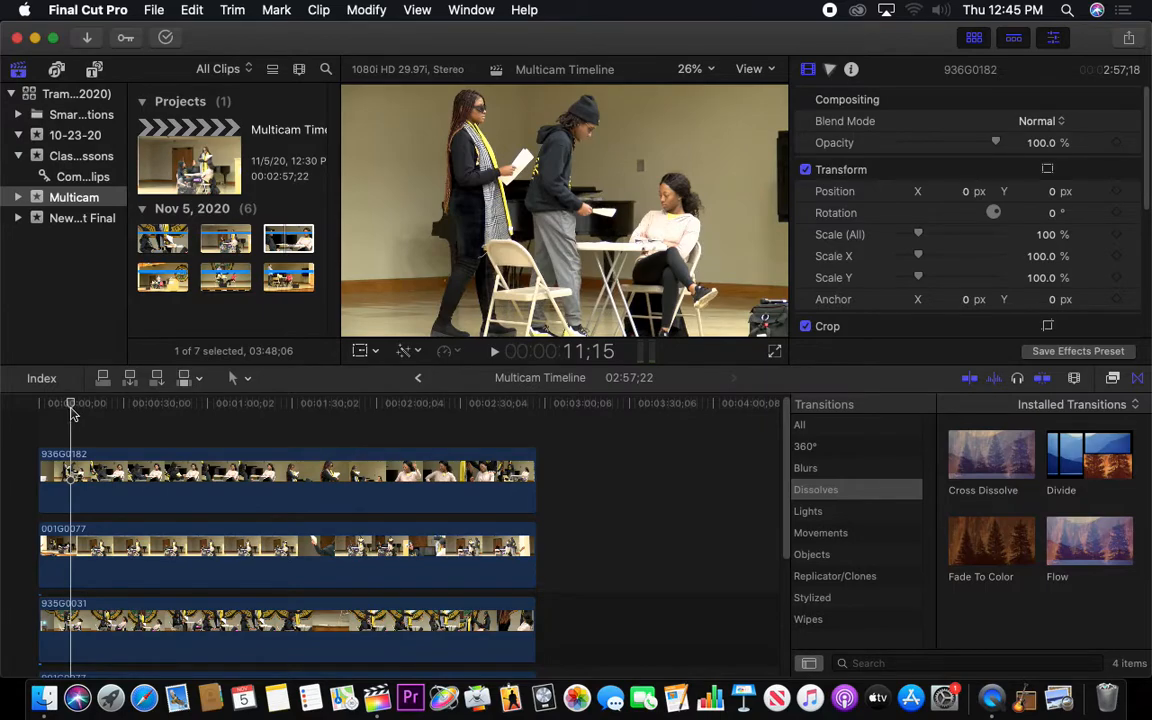
Cut the 936G0182 and 001G0077 video clips at 11;15 with the Blade tool
{"action": "key", "text": "b"}
{"action": "left_click", "coordinate": [78, 456]}
{"action": "left_click", "coordinate": [74, 545]}
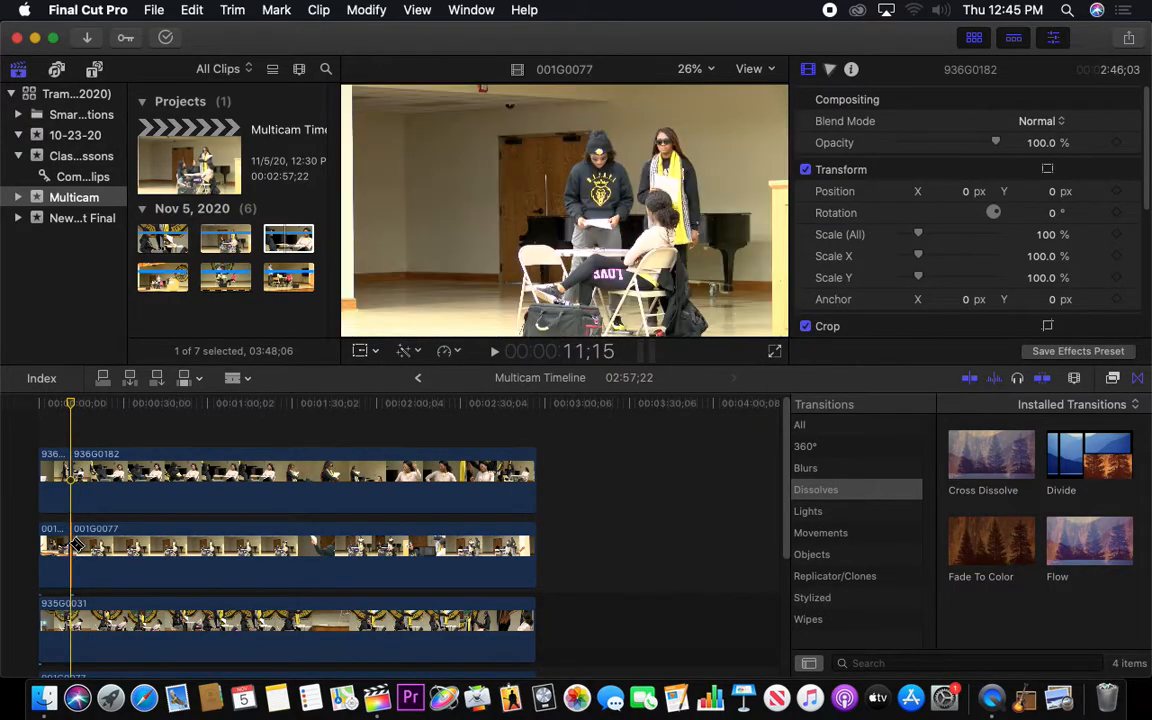
Disable the opening 936G0182 segment before 11;15 and play the start of the timeline past that cut
{"action": "key", "text": "a"}
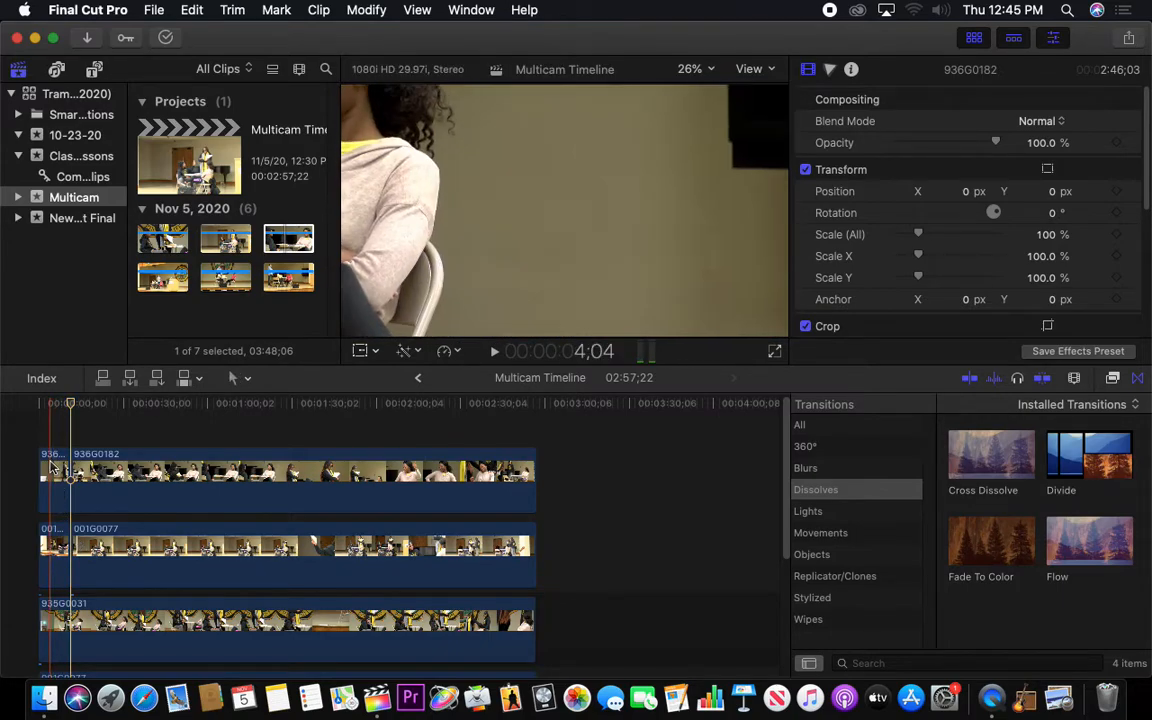
{"action": "left_click", "coordinate": [48, 468]}
{"action": "key", "text": "v"}
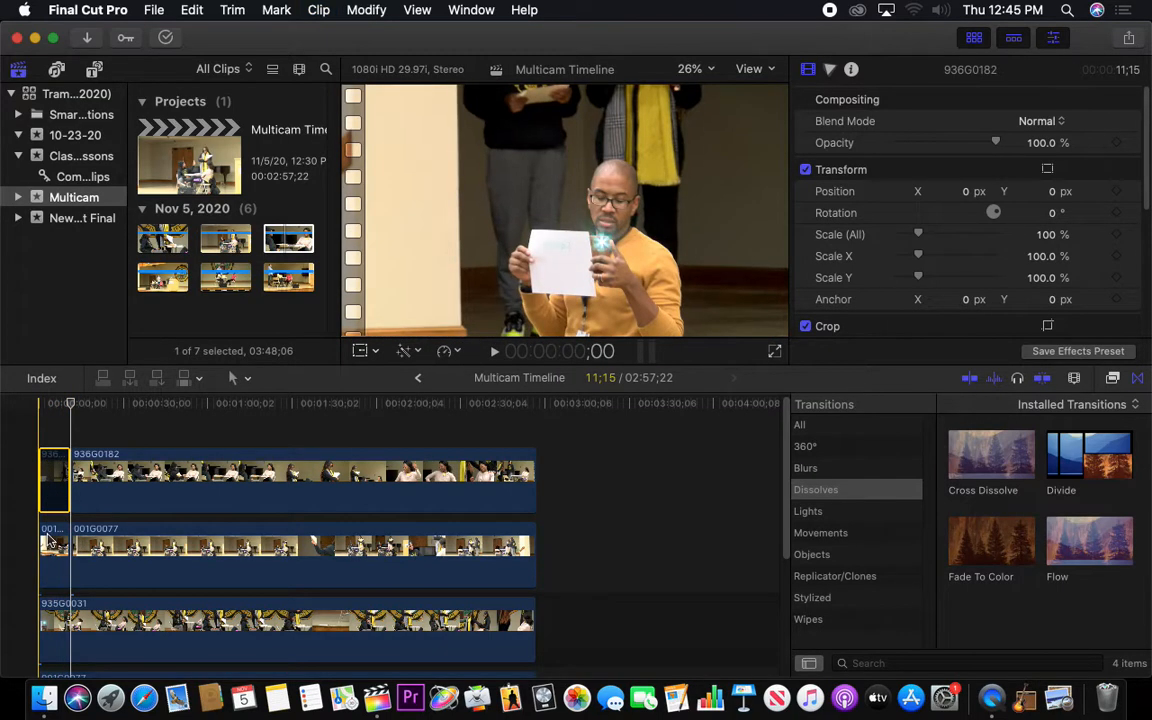
{"action": "left_click", "coordinate": [54, 541]}
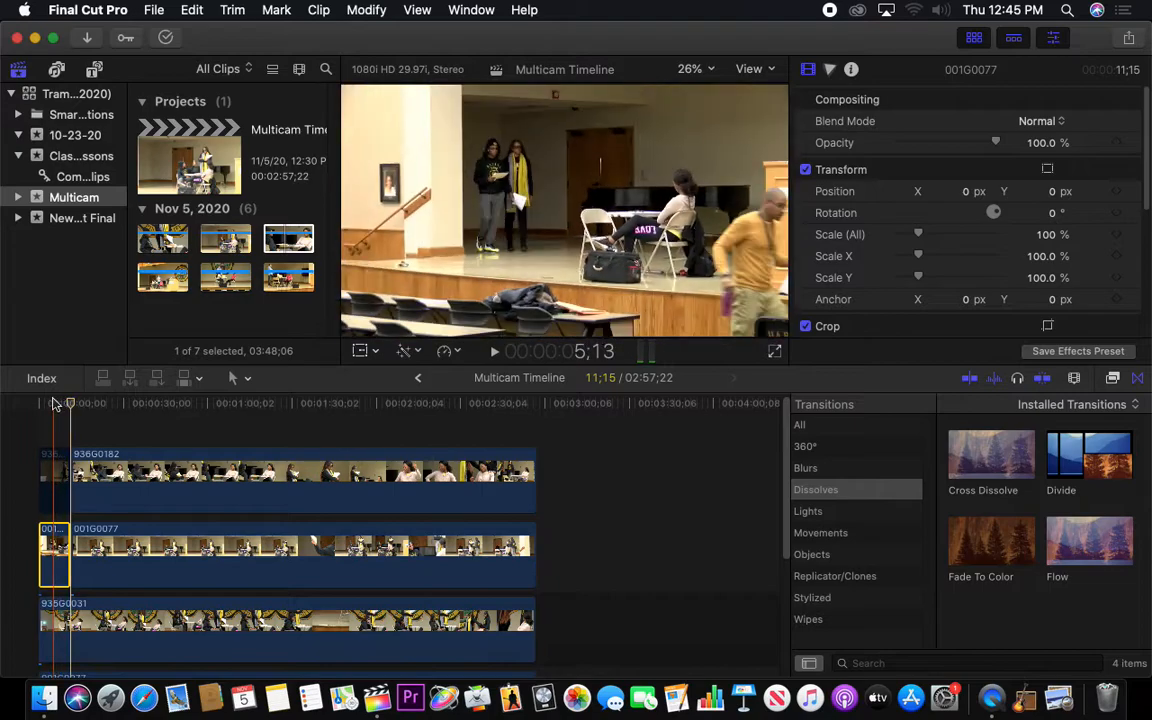
{"action": "key", "text": "space"}
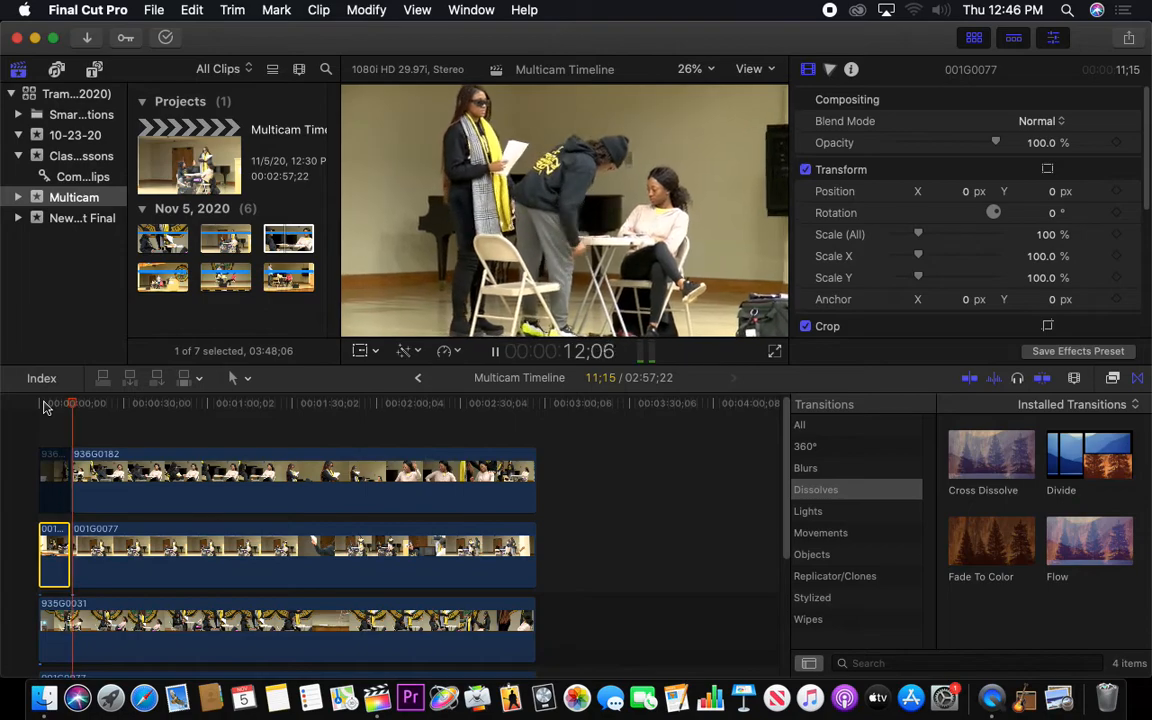
{"action": "key", "text": "space"}
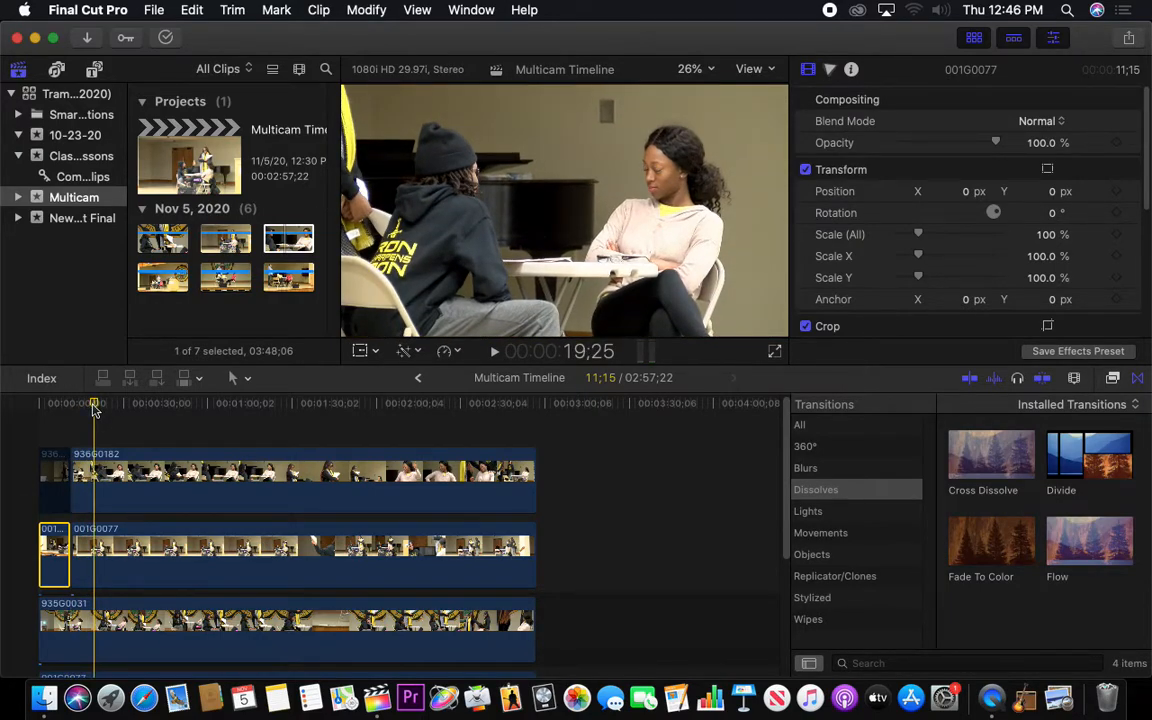
Cut 936G0182 at 22;12 with the Blade tool, keeping the segments on both sides of the cut enabled
{"action": "left_click", "coordinate": [97, 466]}
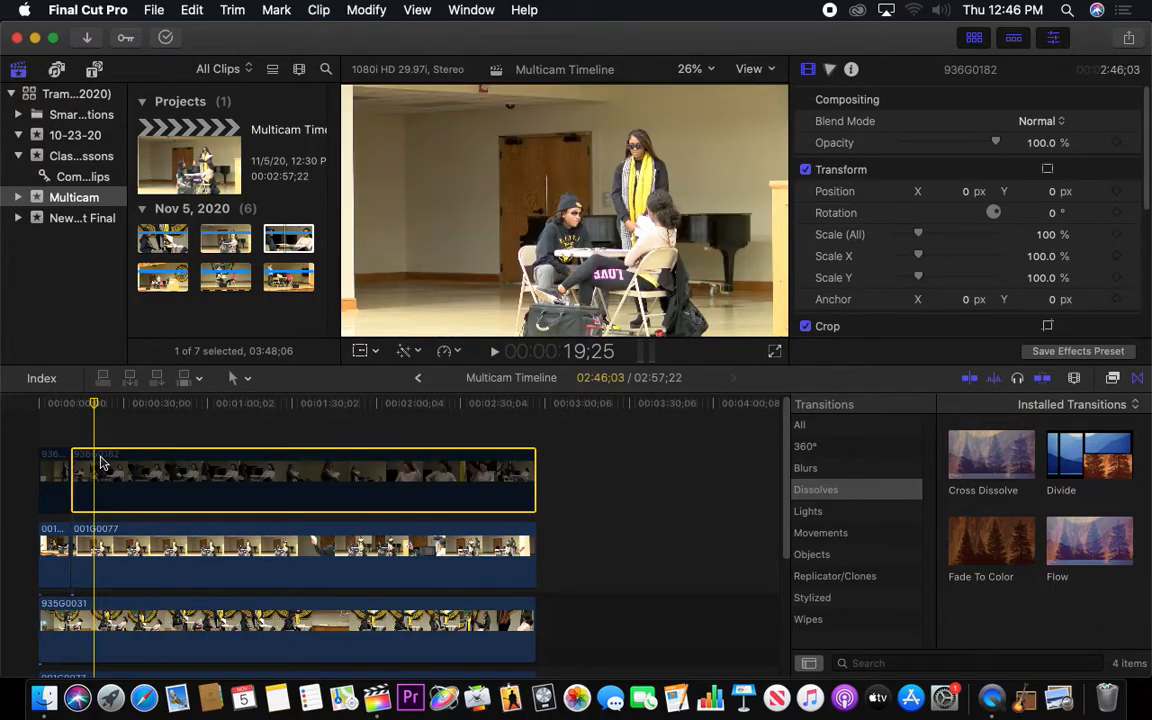
{"action": "left_click_drag", "start_coordinate": [96, 412], "coordinate": [101, 412]}
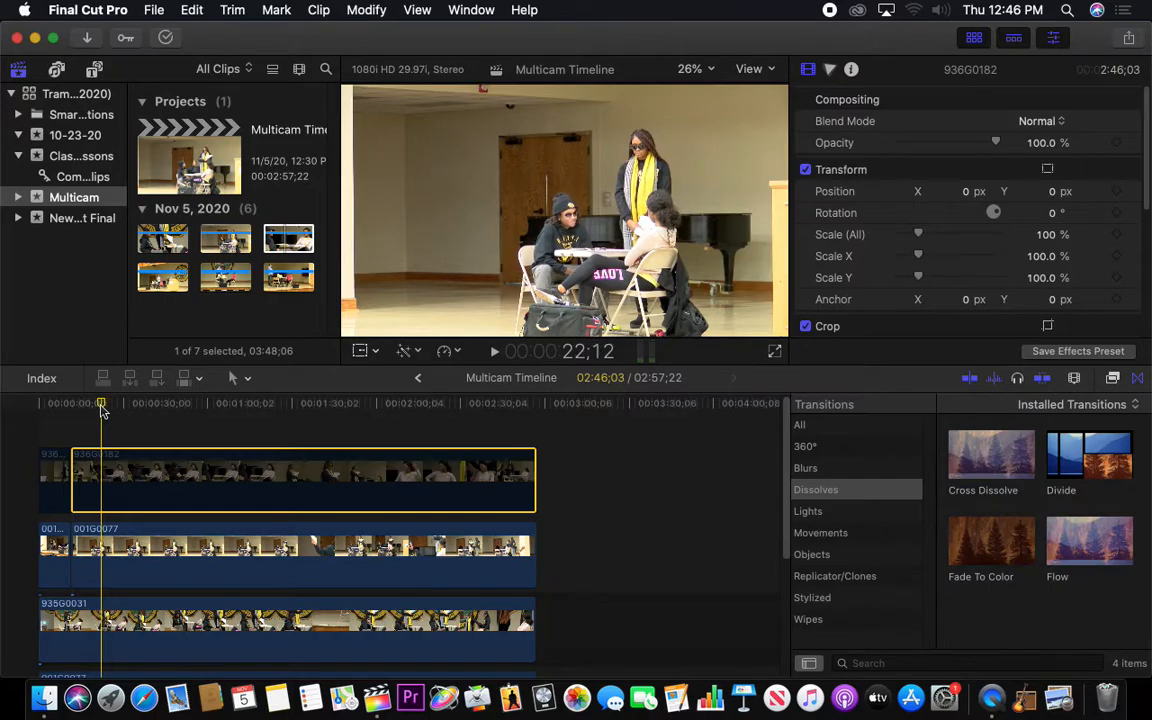
{"action": "key", "text": "v"}
{"action": "key", "text": "c"}
{"action": "key", "text": "b"}
{"action": "left_click", "coordinate": [103, 476]}
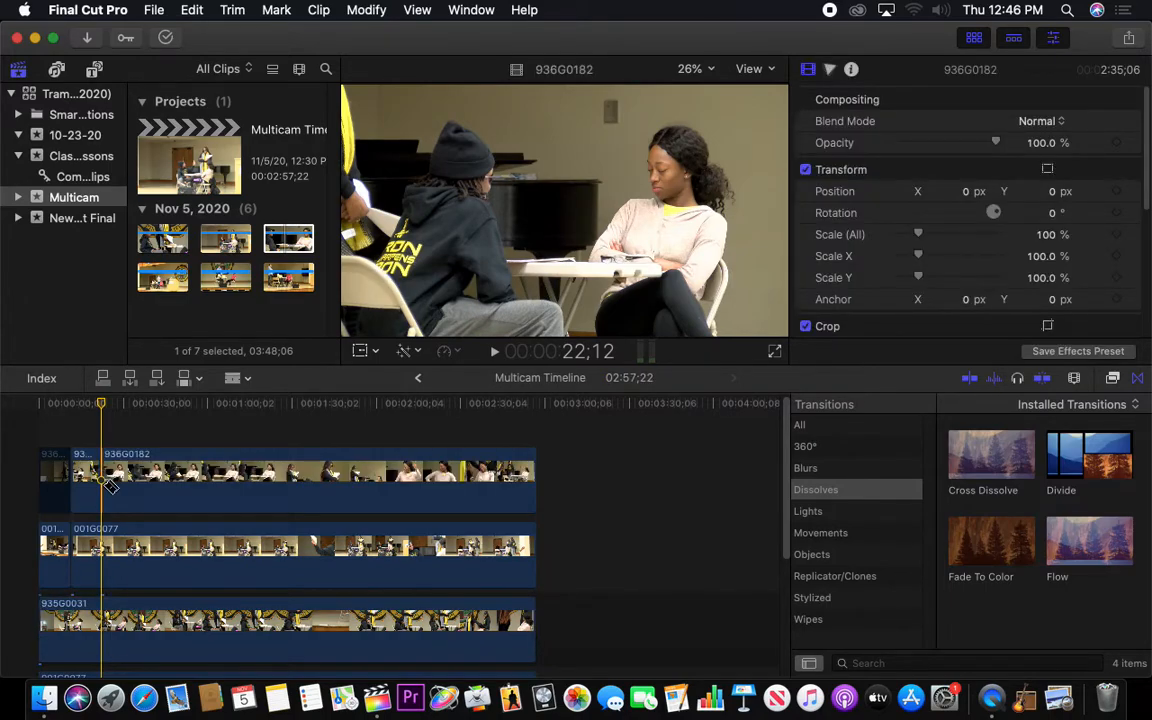
{"action": "key", "text": "v"}
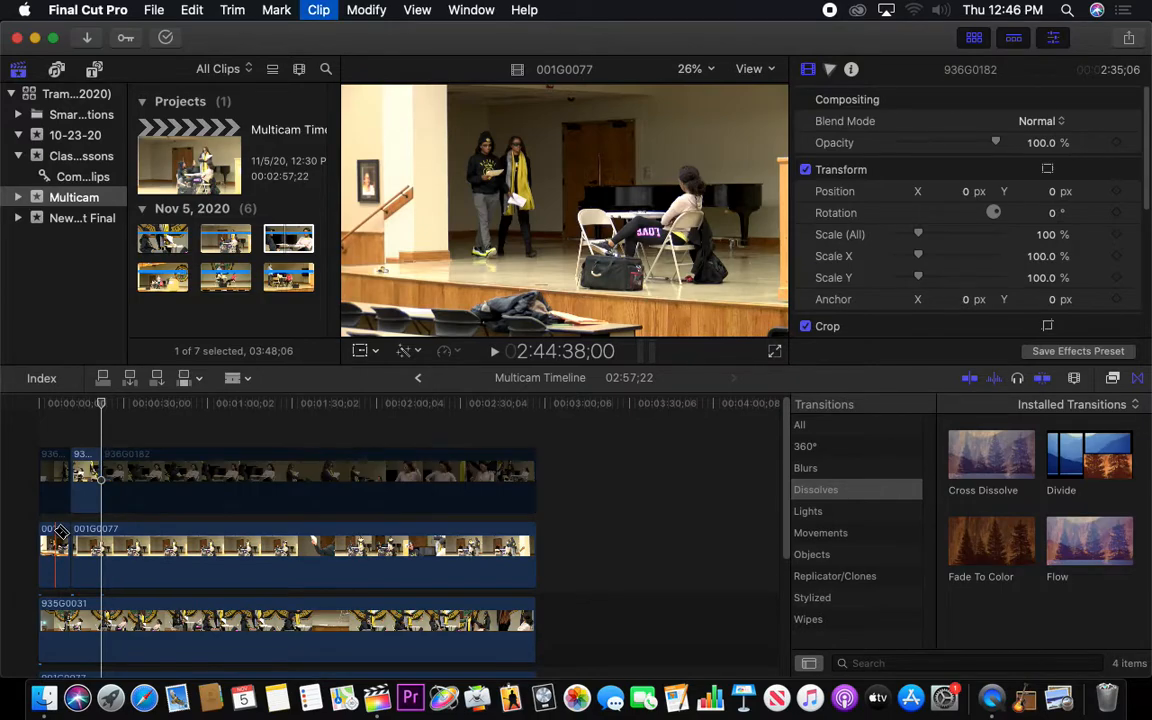
{"action": "key", "text": "v"}
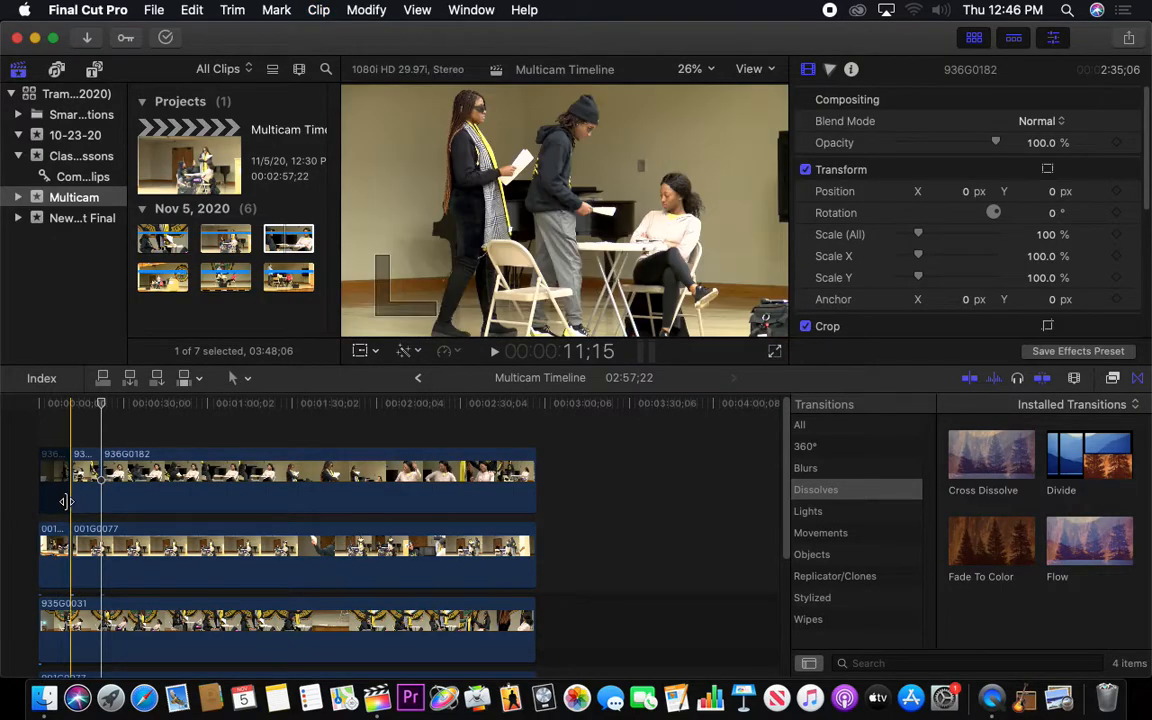
Disable the opening 001G0077 segment and the 936G0182 segment from 11;15 to 22;12, and place the playhead at 11;15
{"action": "left_click", "coordinate": [55, 540]}
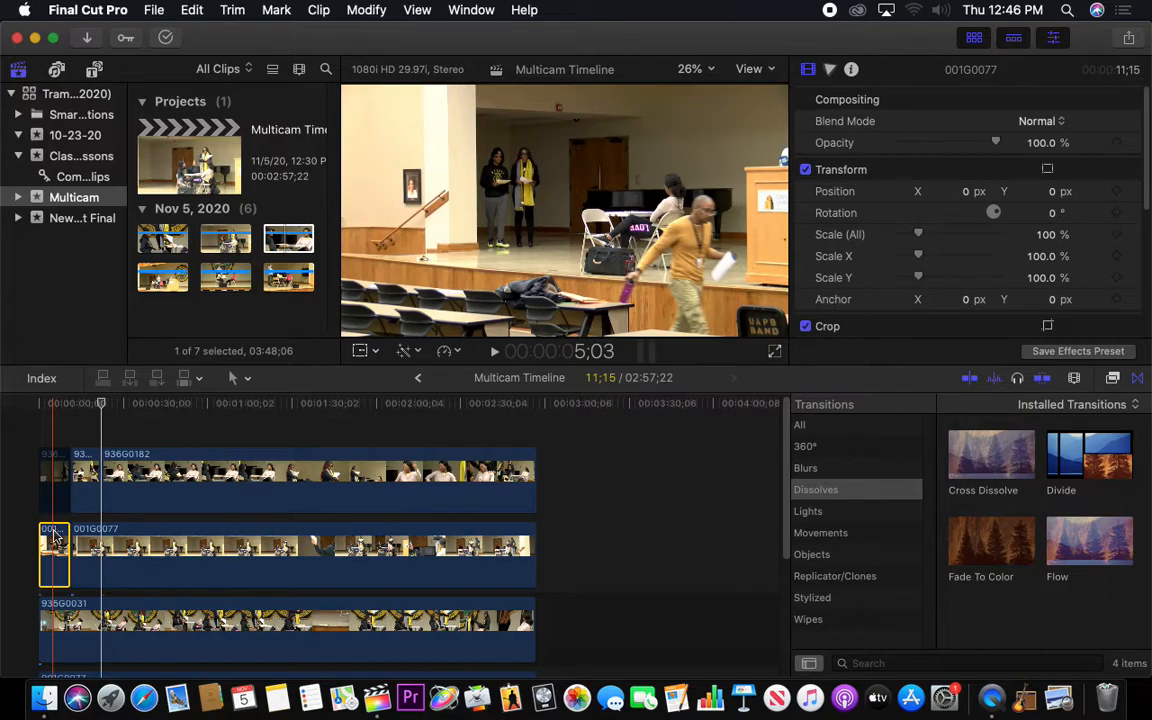
{"action": "left_click", "coordinate": [85, 475]}
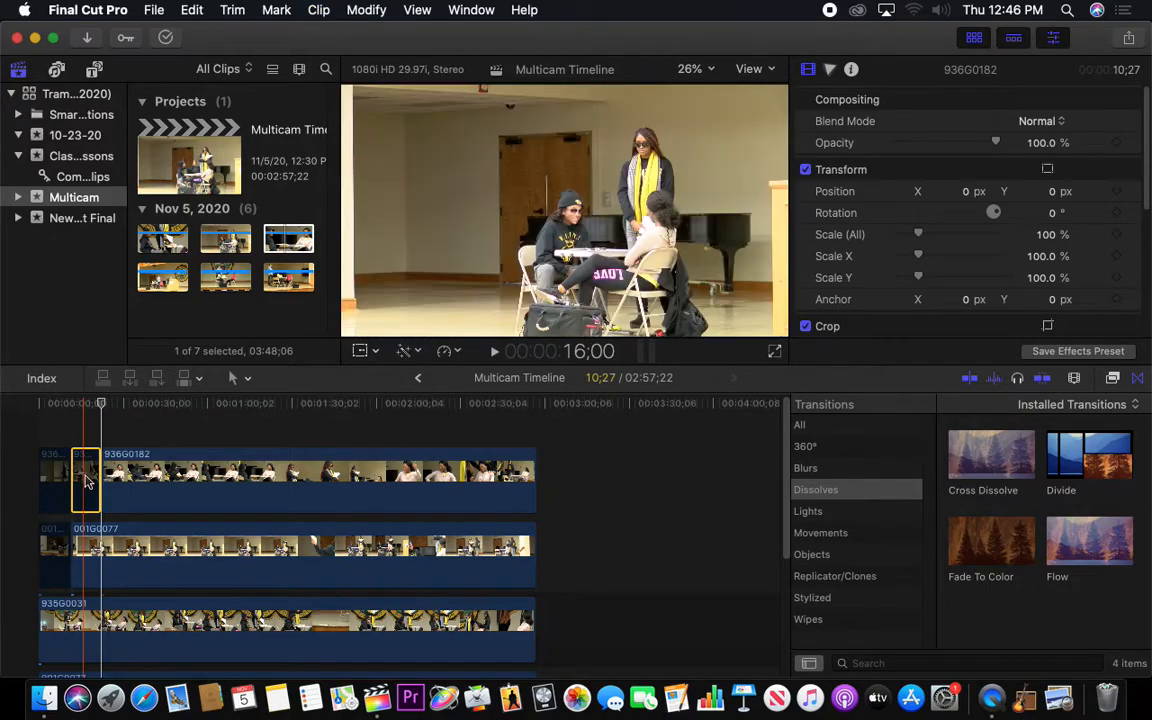
{"action": "left_click", "coordinate": [68, 406]}
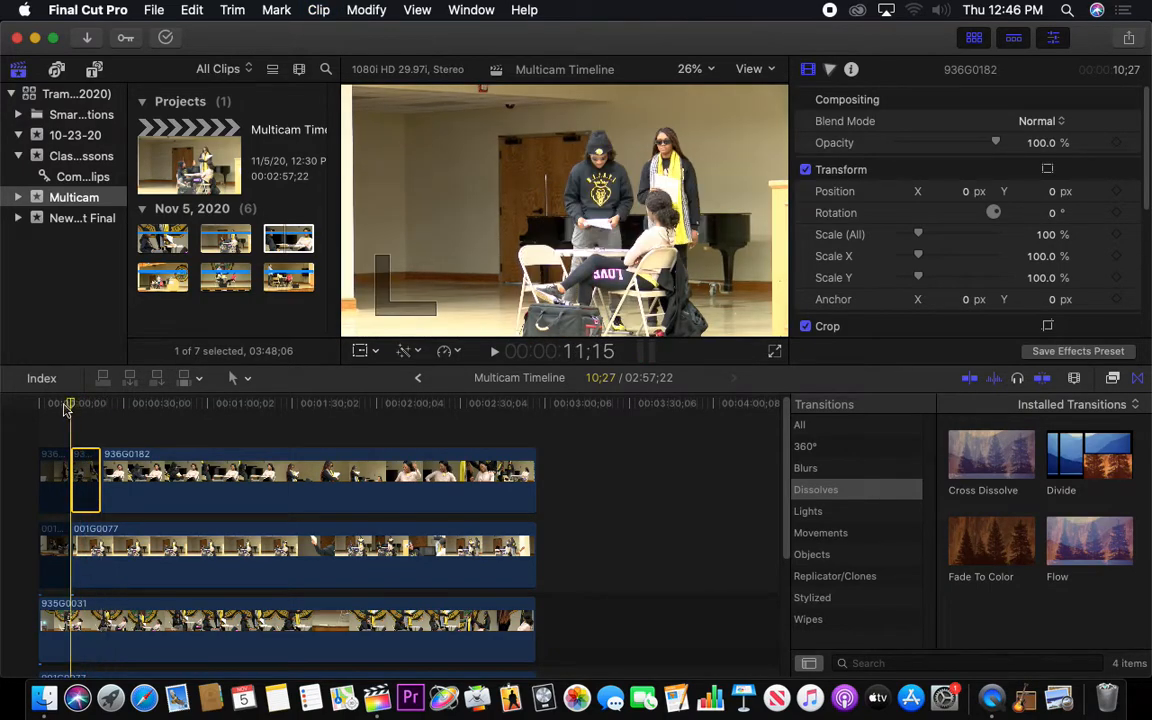
Play the timeline on from 11;15 and cut the 936G0182 and 001G0077 video clips at 30;11 and 34;17 with the Blade tool
{"action": "key", "text": "space"}
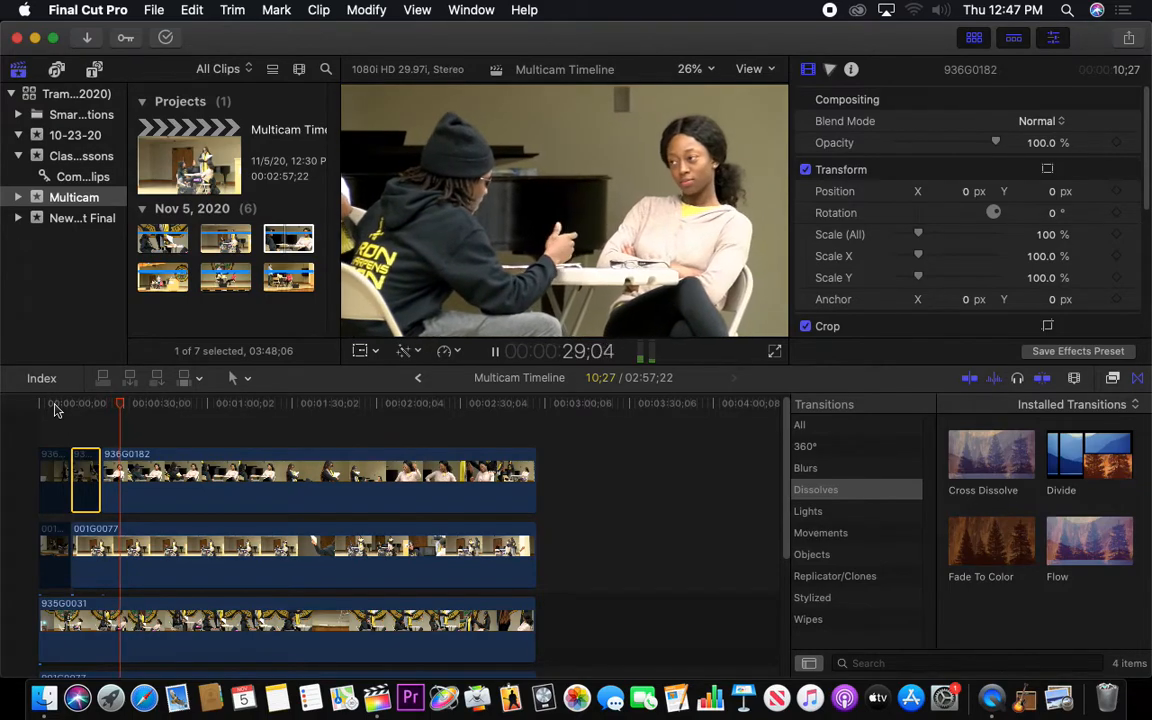
{"action": "key", "text": "space"}
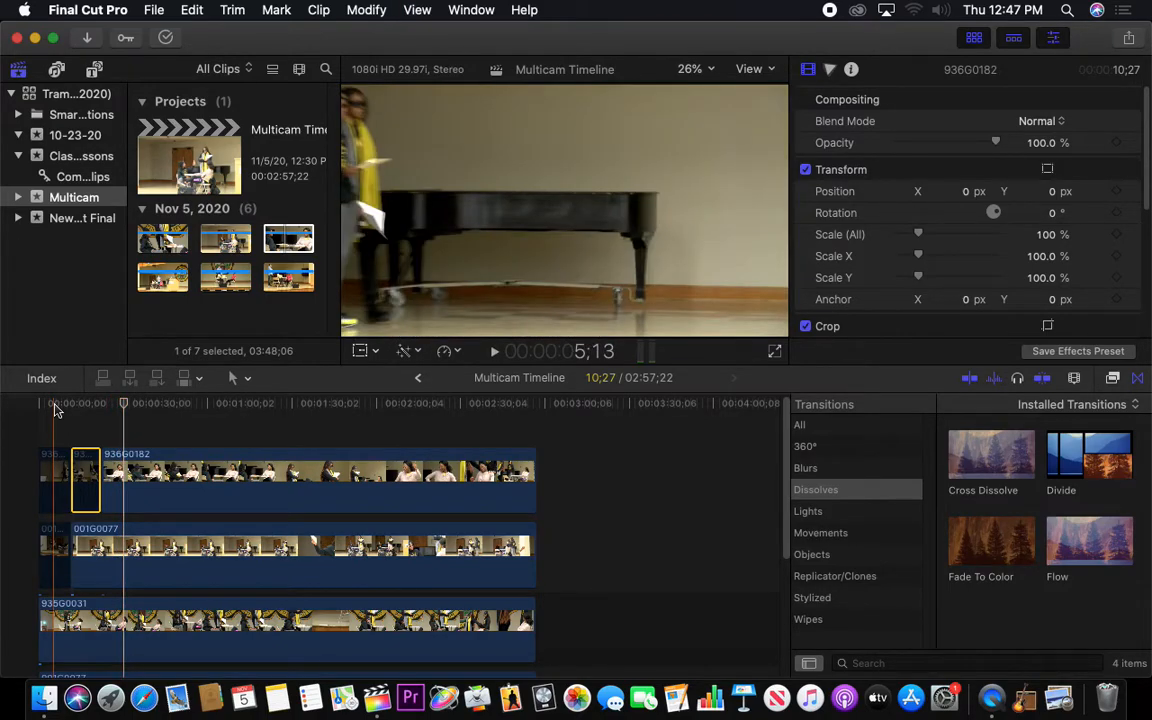
{"action": "key", "text": "c"}
{"action": "key", "text": "b"}
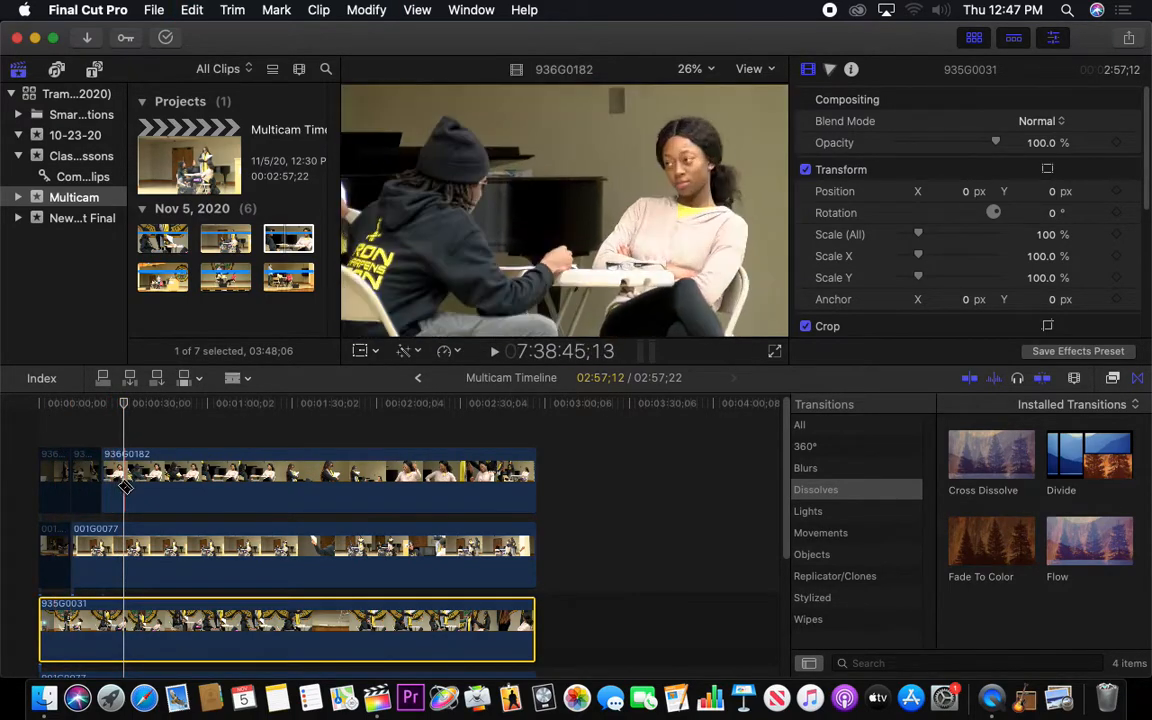
{"action": "left_click", "coordinate": [122, 487]}
{"action": "left_click", "coordinate": [131, 553]}
{"action": "left_click", "coordinate": [140, 495]}
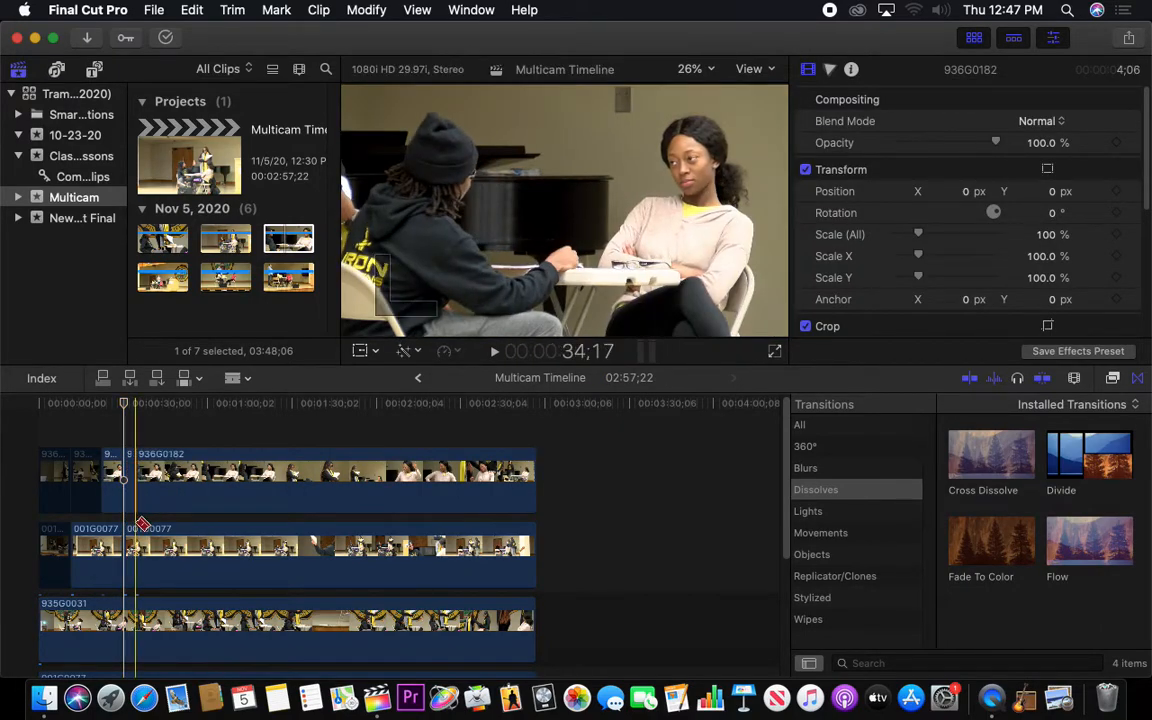
{"action": "left_click", "coordinate": [142, 548]}
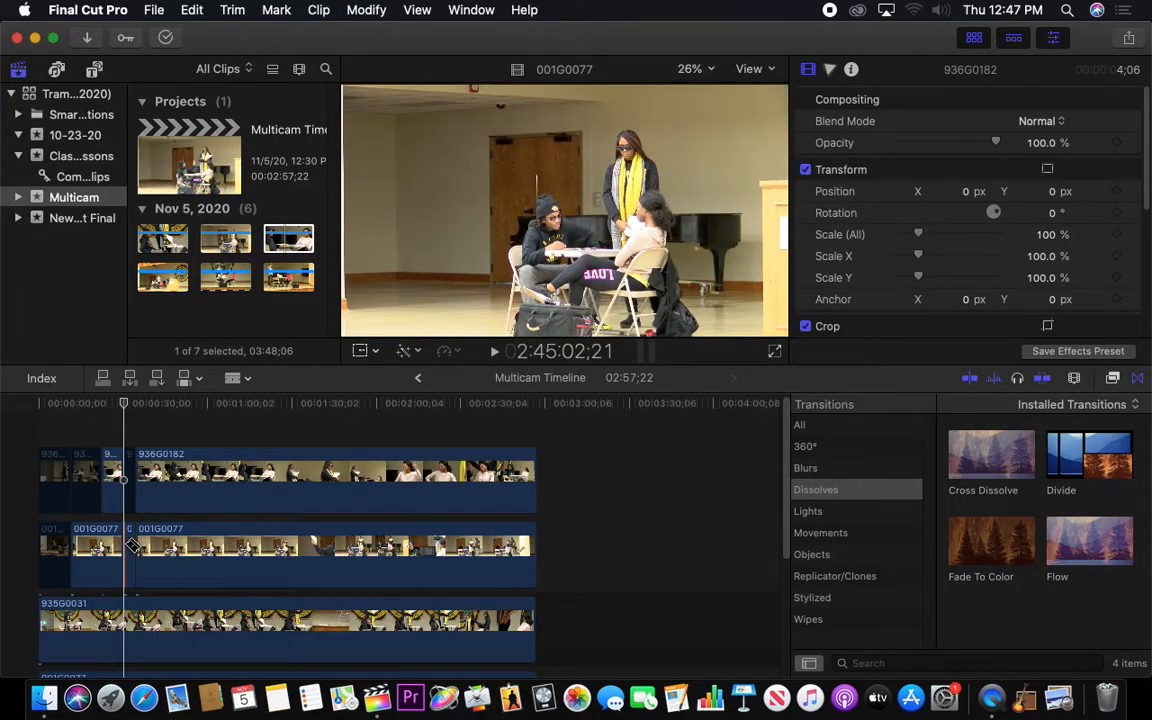
Disable the 936G0182 and 001G0077 segments from 30;11 to 34;17, and play the timeline from 22;12 past the angle switches
{"action": "key", "text": "a"}
{"action": "left_click", "coordinate": [131, 548]}
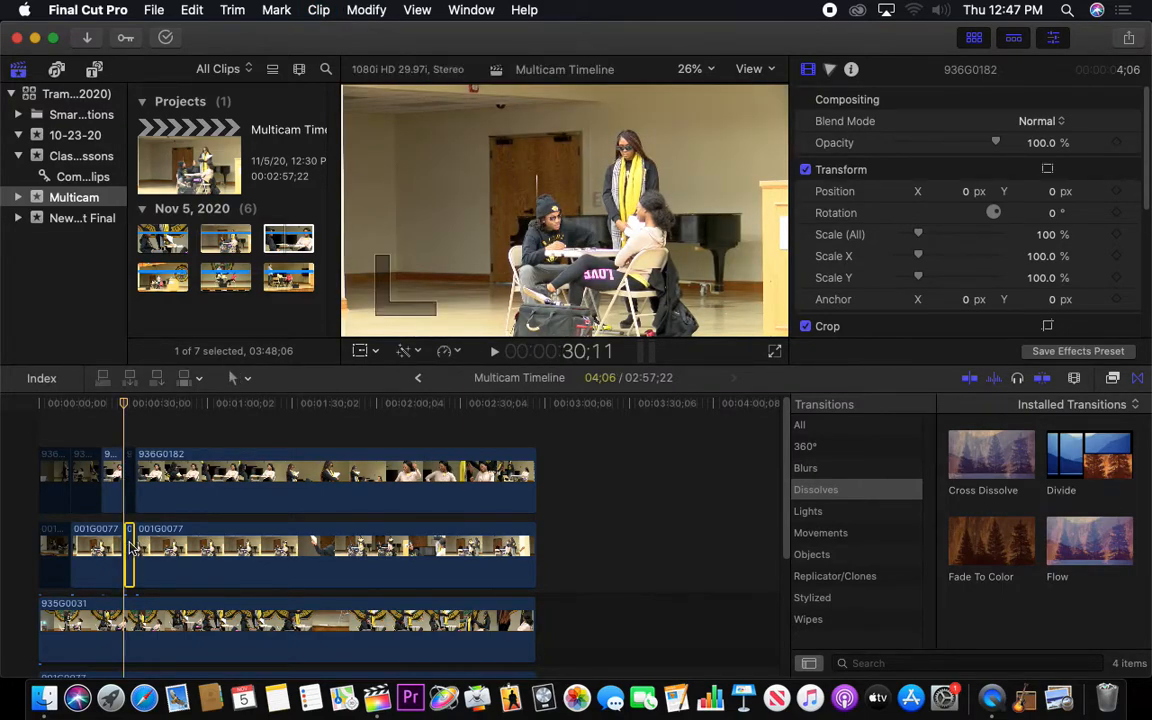
{"action": "left_click", "coordinate": [104, 404]}
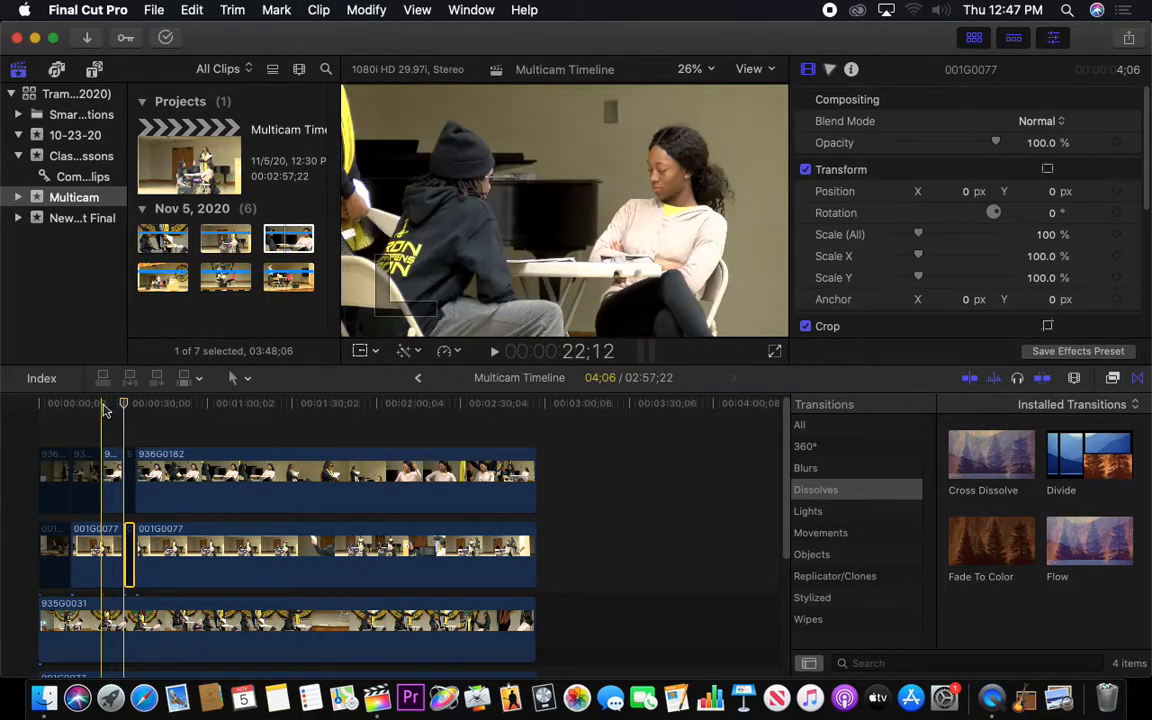
{"action": "key", "text": "space"}
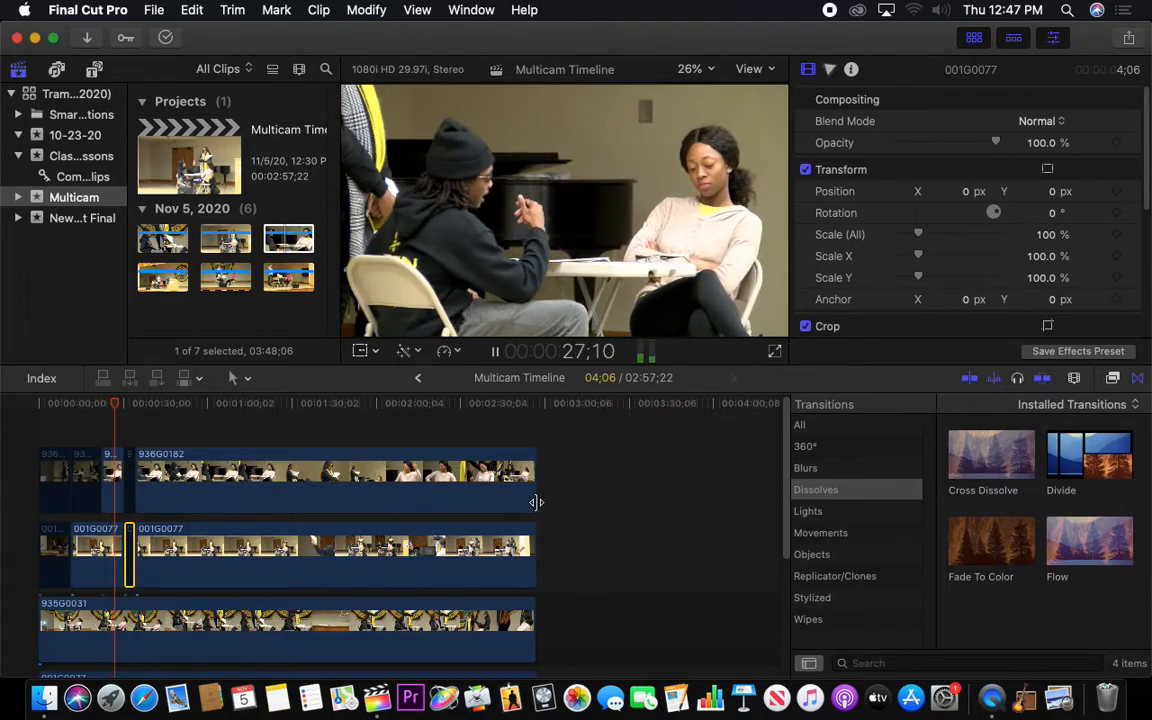
{"action": "key", "text": "XF86AudioRaiseVolume"}
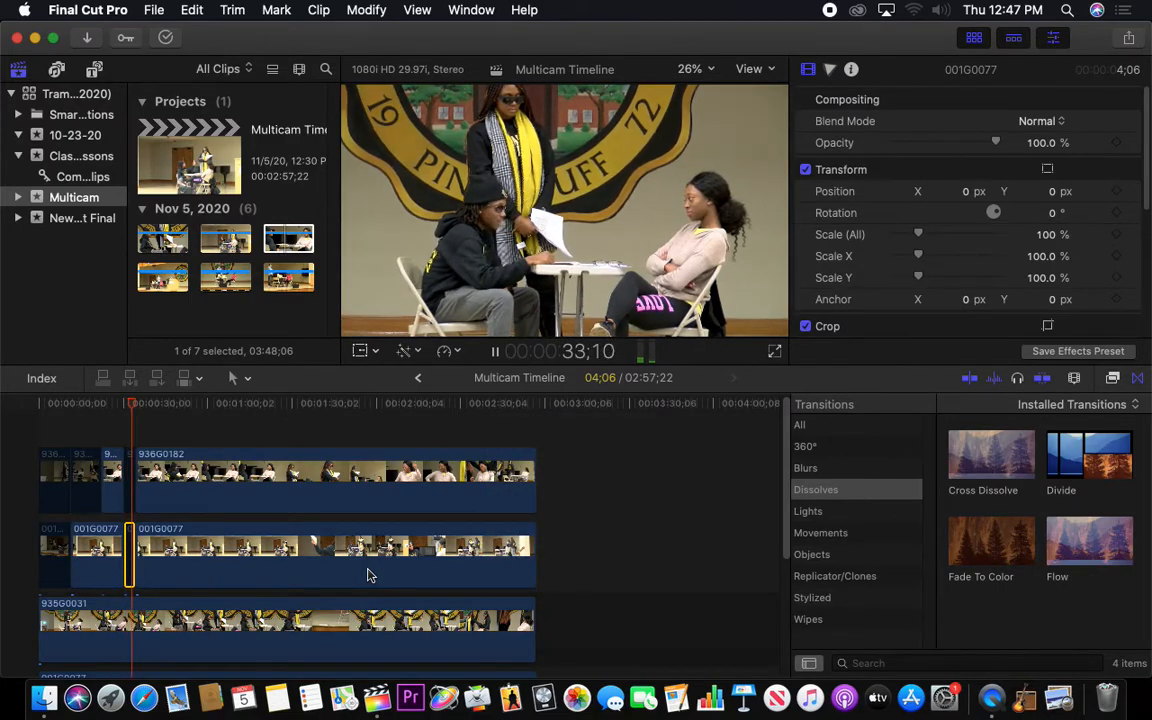
{"action": "key", "text": "space"}
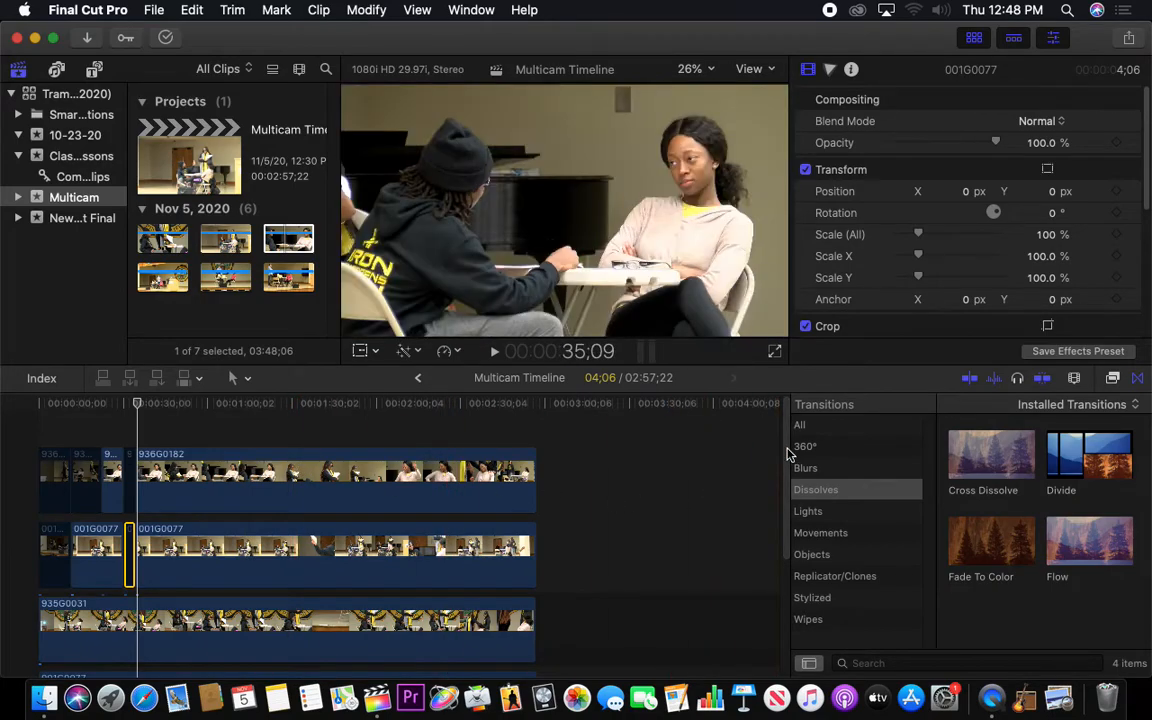
Lower the volume levels of the detached 001G0077 and 935G0031 audio clips
{"action": "scroll", "coordinate": [761, 540], "scroll_direction": "down", "scroll_amount": 8}
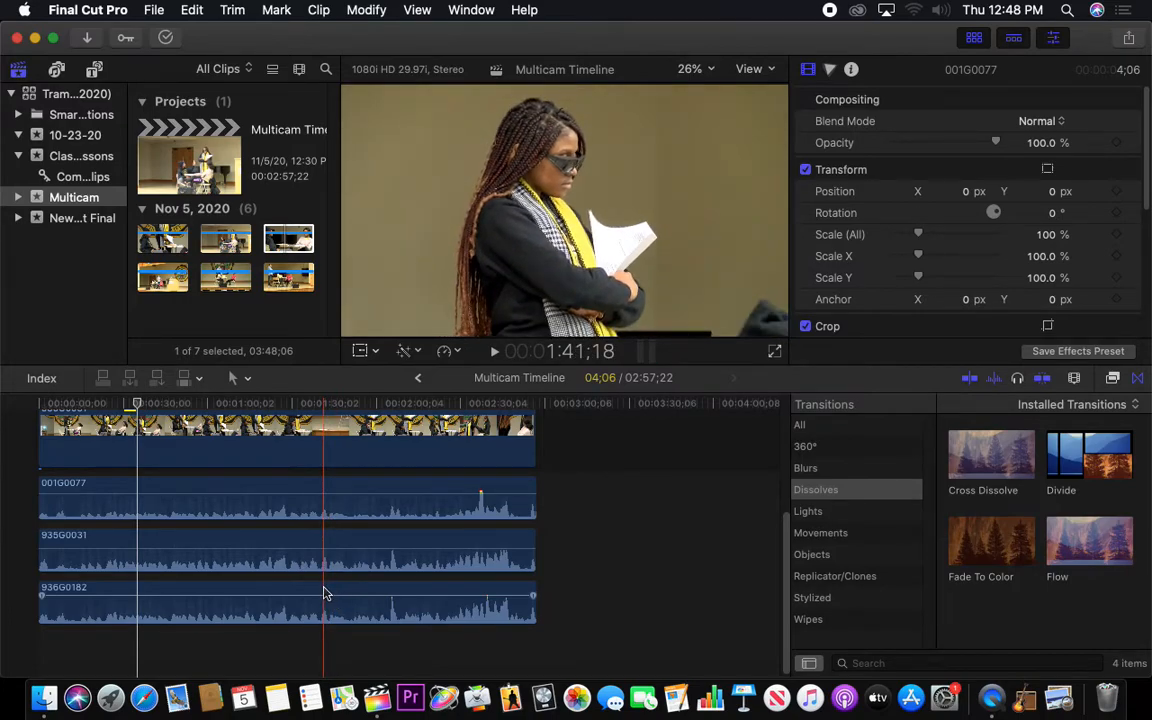
{"action": "left_click_drag", "start_coordinate": [303, 490], "coordinate": [303, 494]}
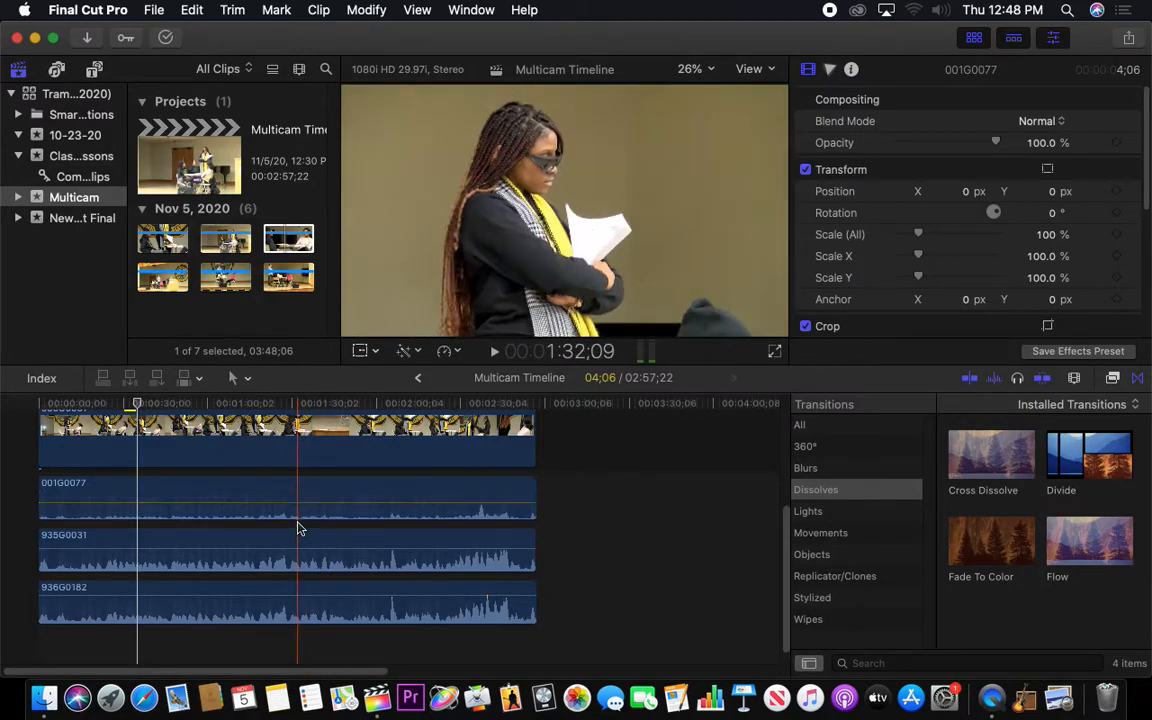
{"action": "left_click_drag", "start_coordinate": [301, 548], "coordinate": [300, 552]}
{"action": "left_click_drag", "start_coordinate": [786, 591], "coordinate": [760, 501]}
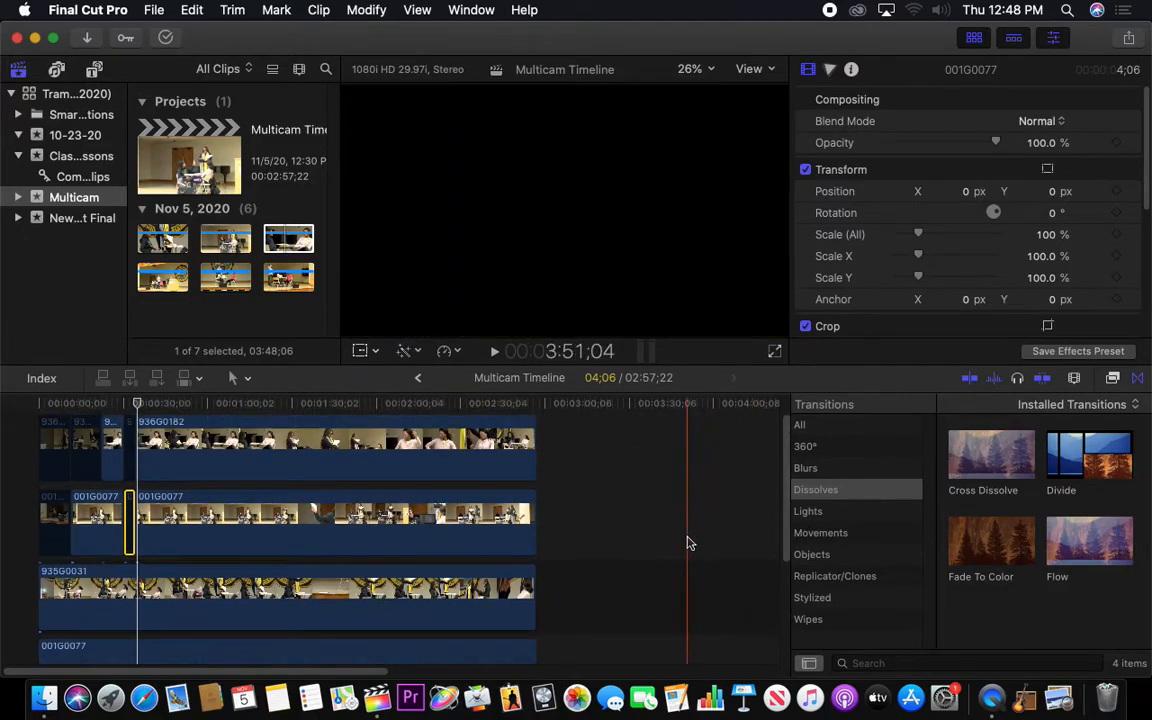